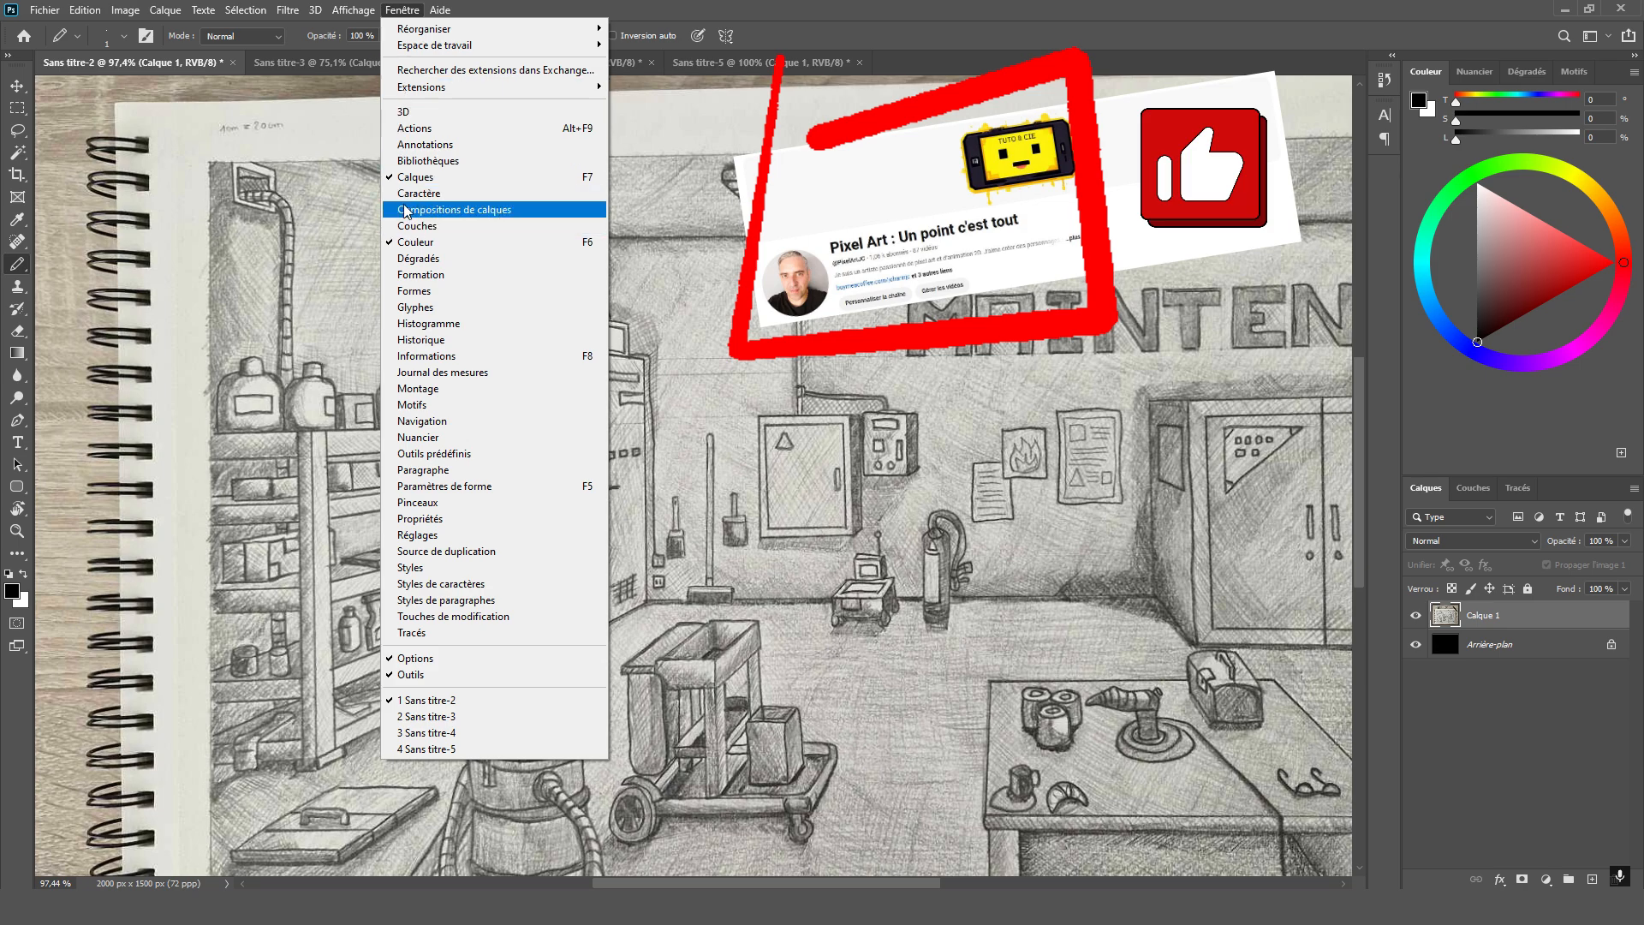
Display the grid over the pencil drawing of the maintenance workshop in Sans titre-2
mouse_move(334, 9)
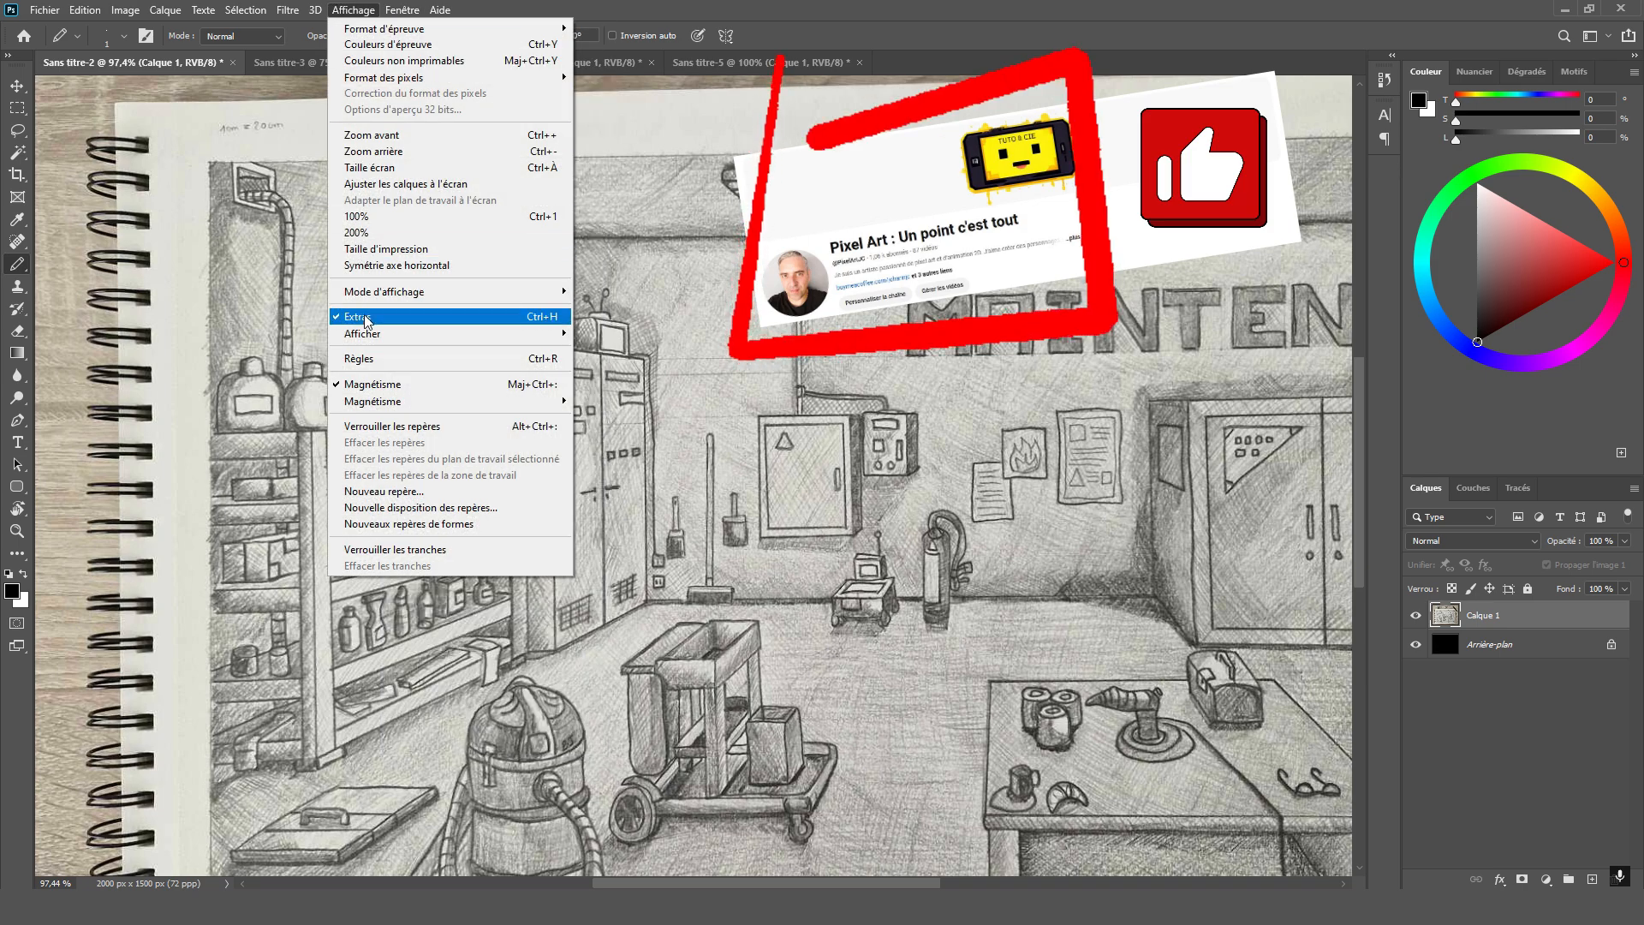
mouse_move(477, 334)
click(622, 385)
scroll(621, 385, down, 3)
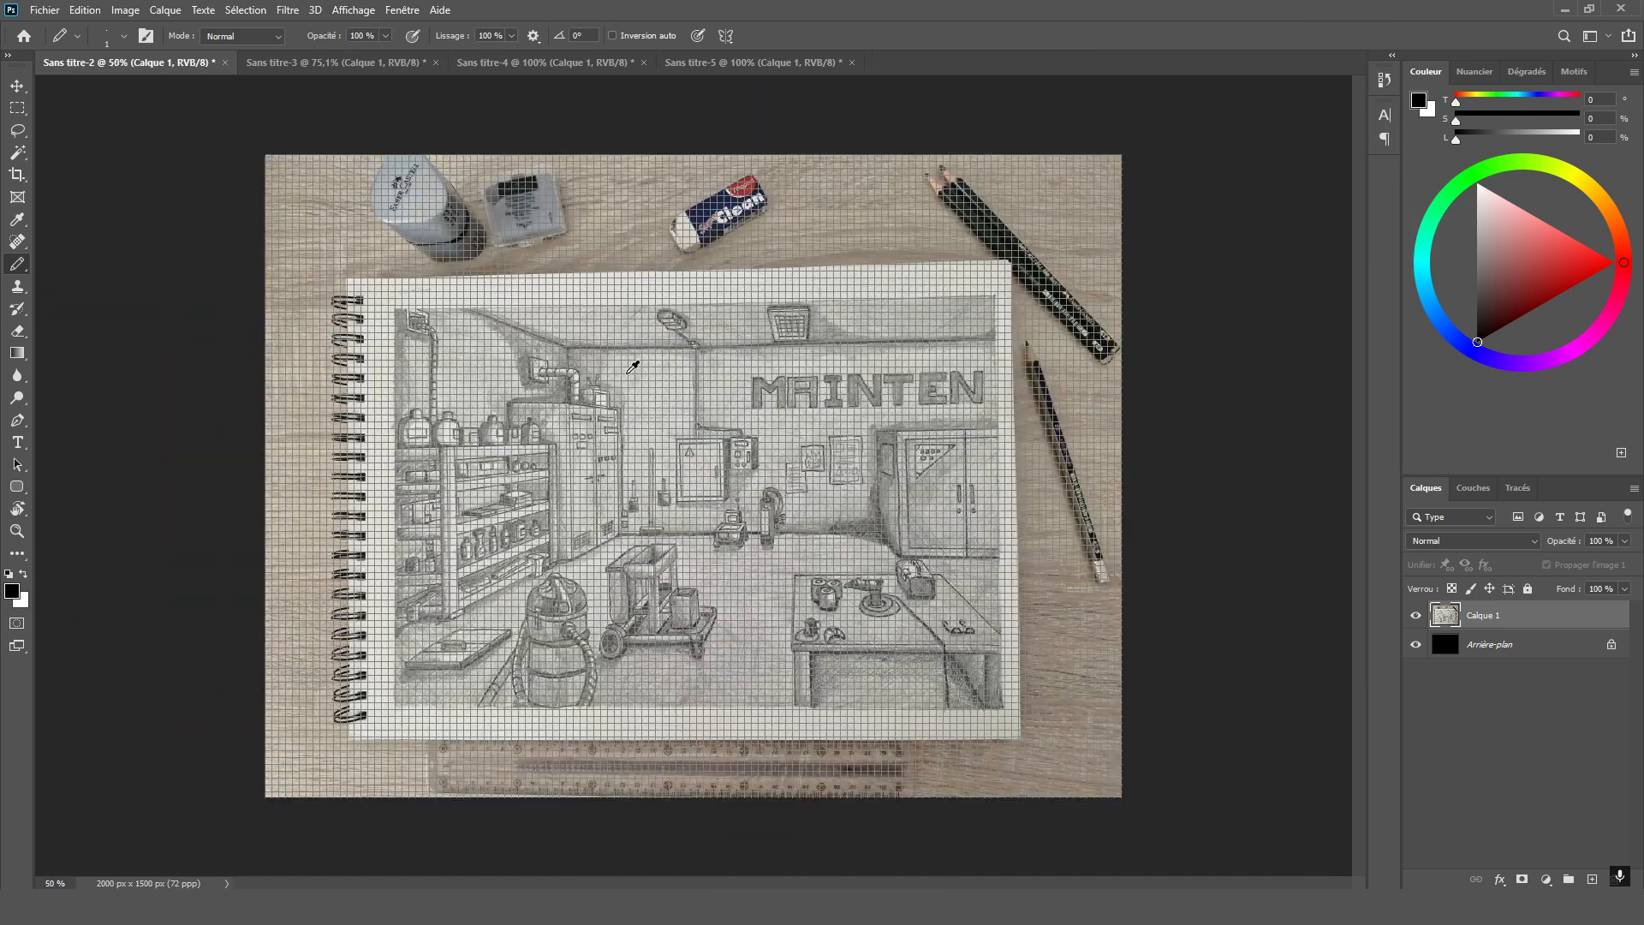
scroll(591, 469, up, 8)
scroll(591, 468, up, 6)
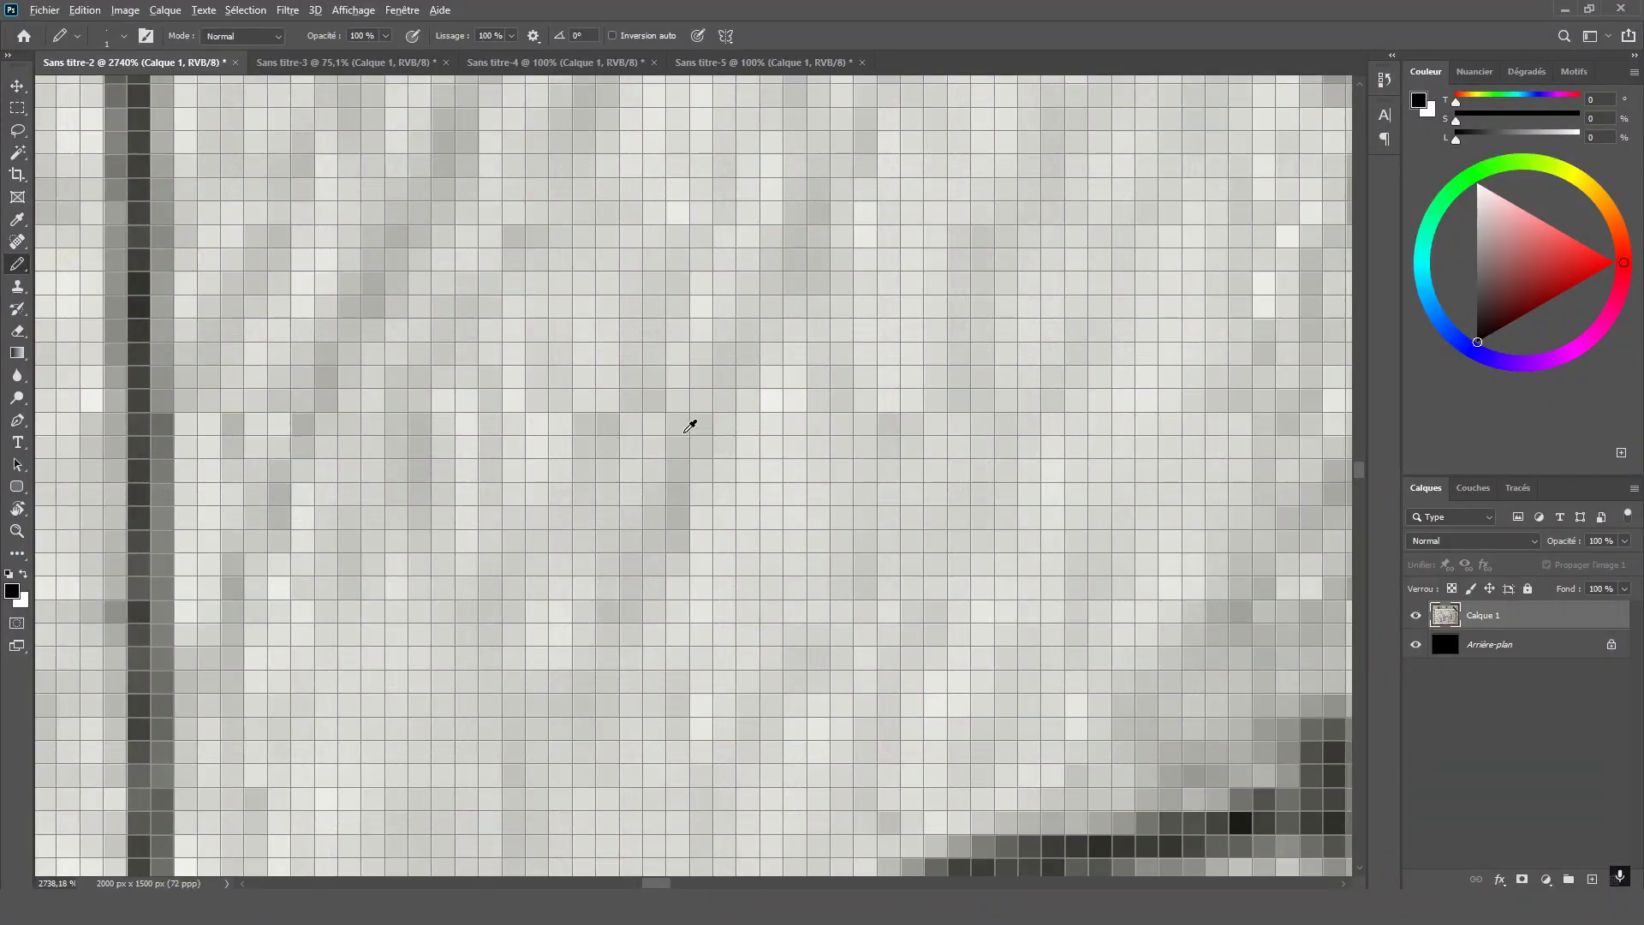
scroll(690, 425, down, 7)
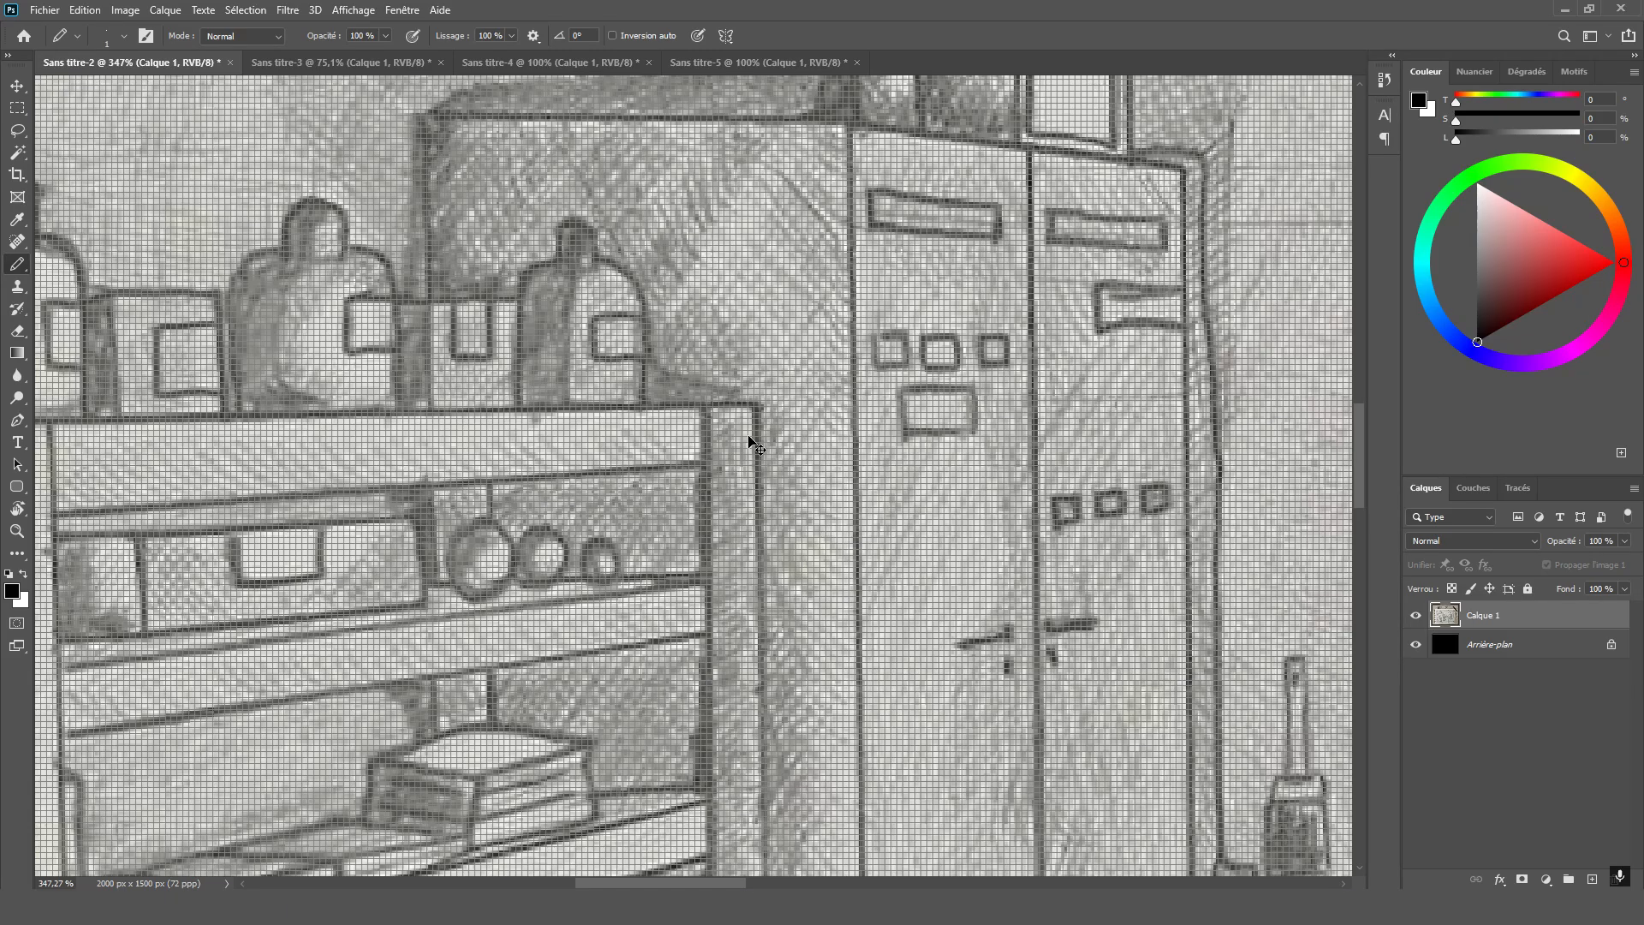
Trace the rectangular label of the second bottle on the shelf with a closed one-pixel black outline
key(ctrl+h)
drag(265, 570, 742, 774)
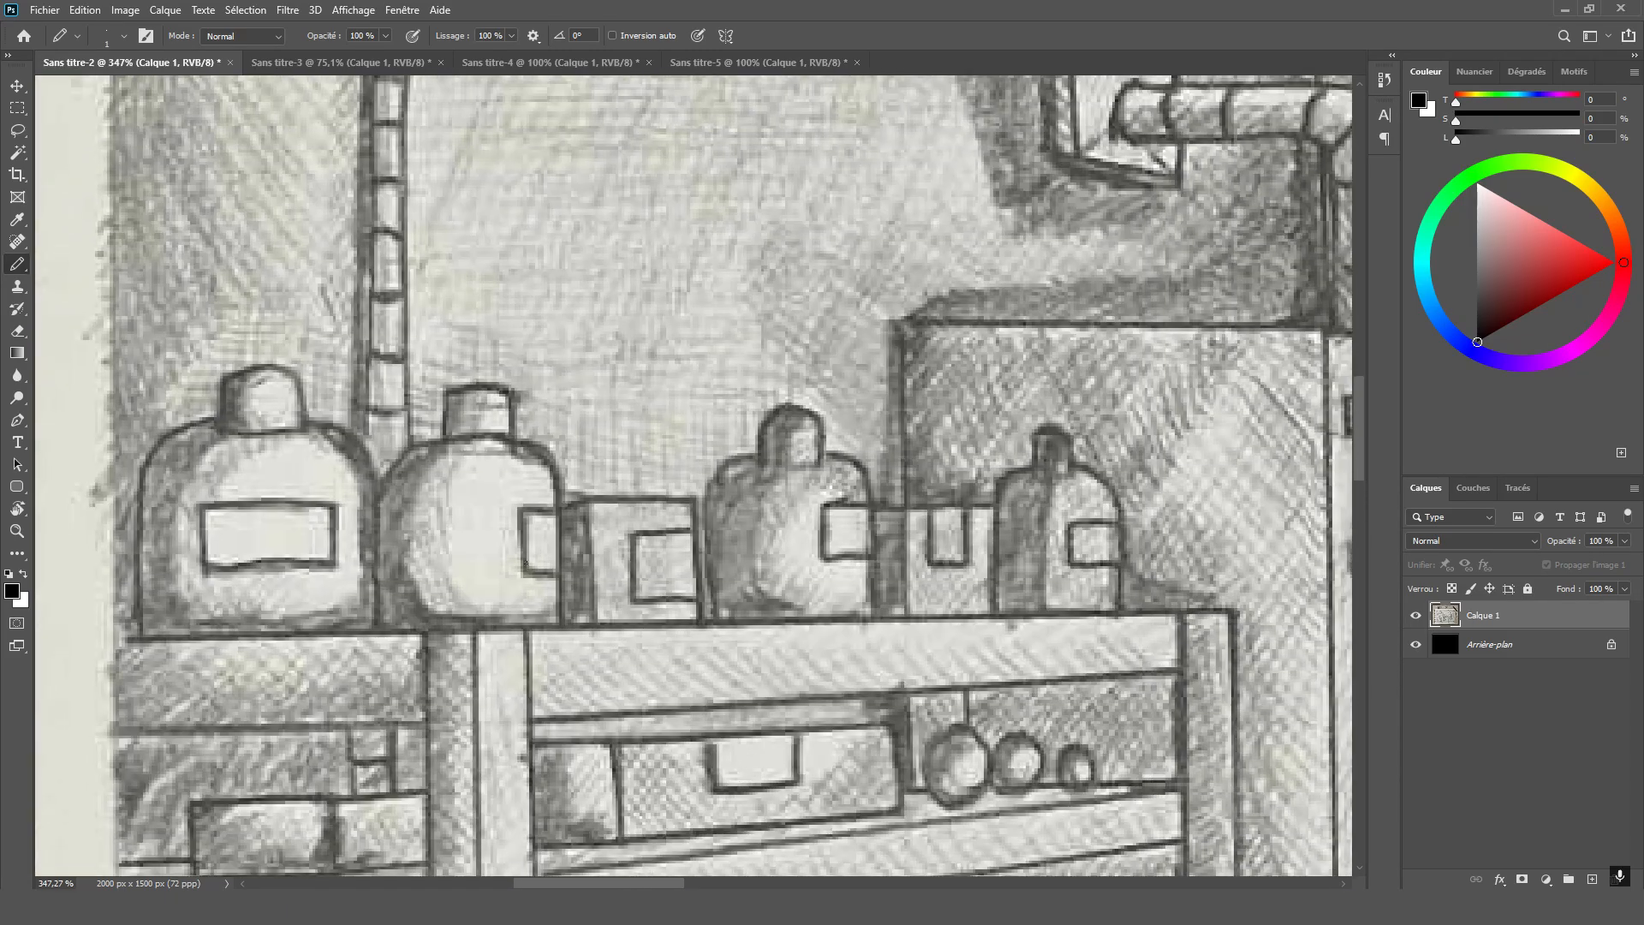
scroll(391, 489, up, 1)
scroll(878, 351, up, 3)
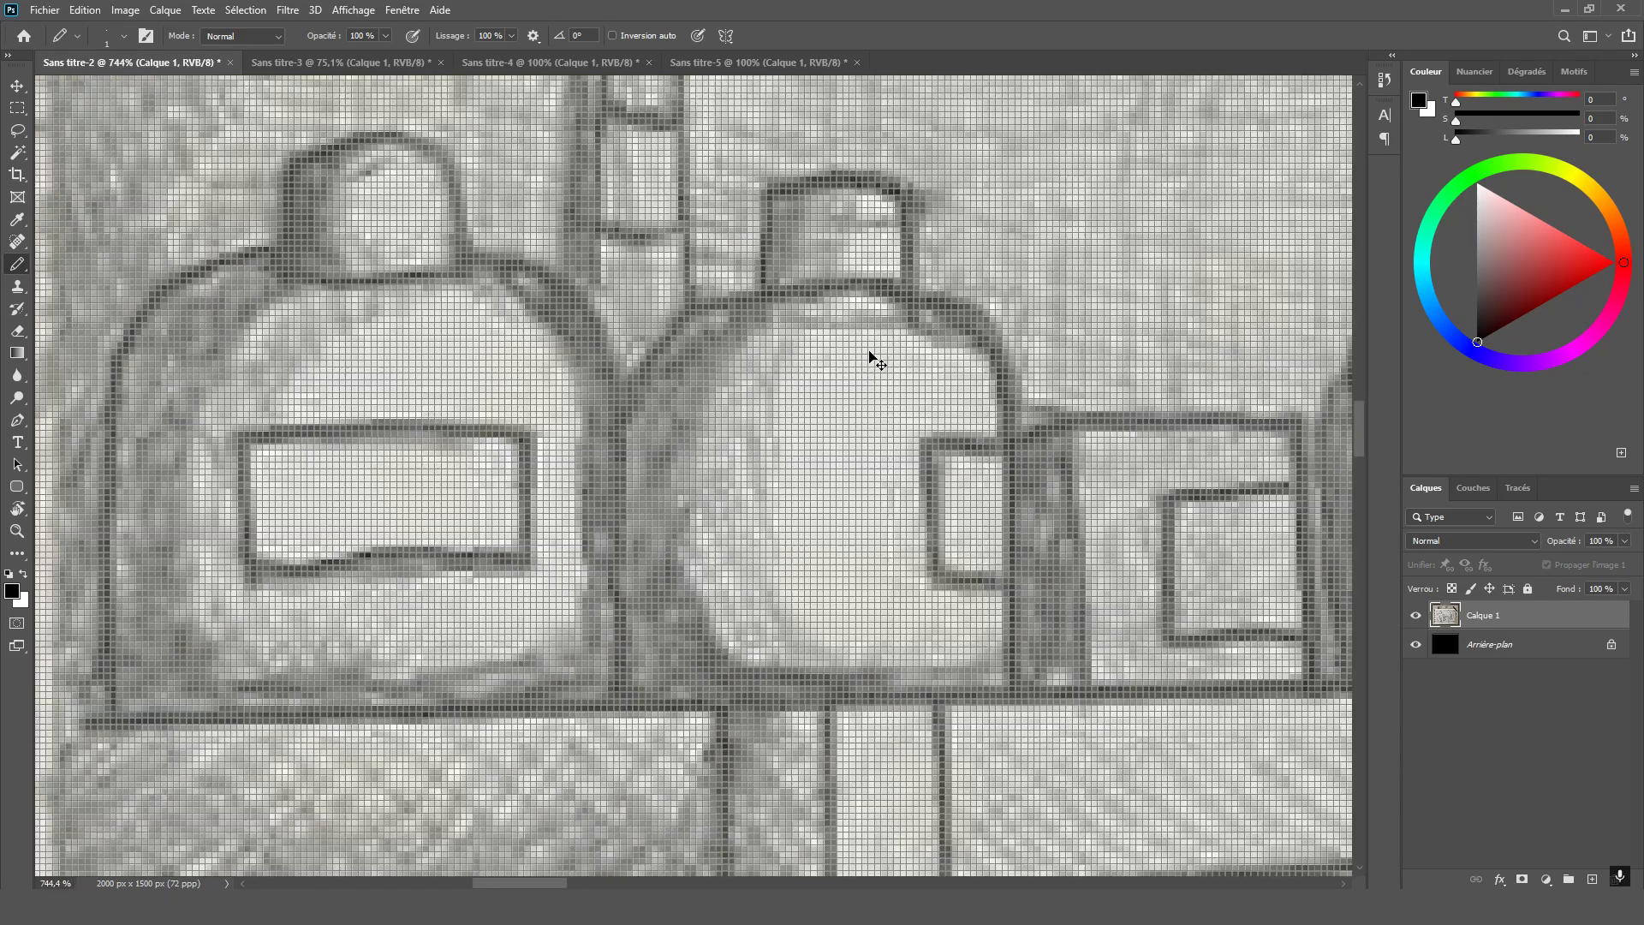
scroll(884, 366, up, 3)
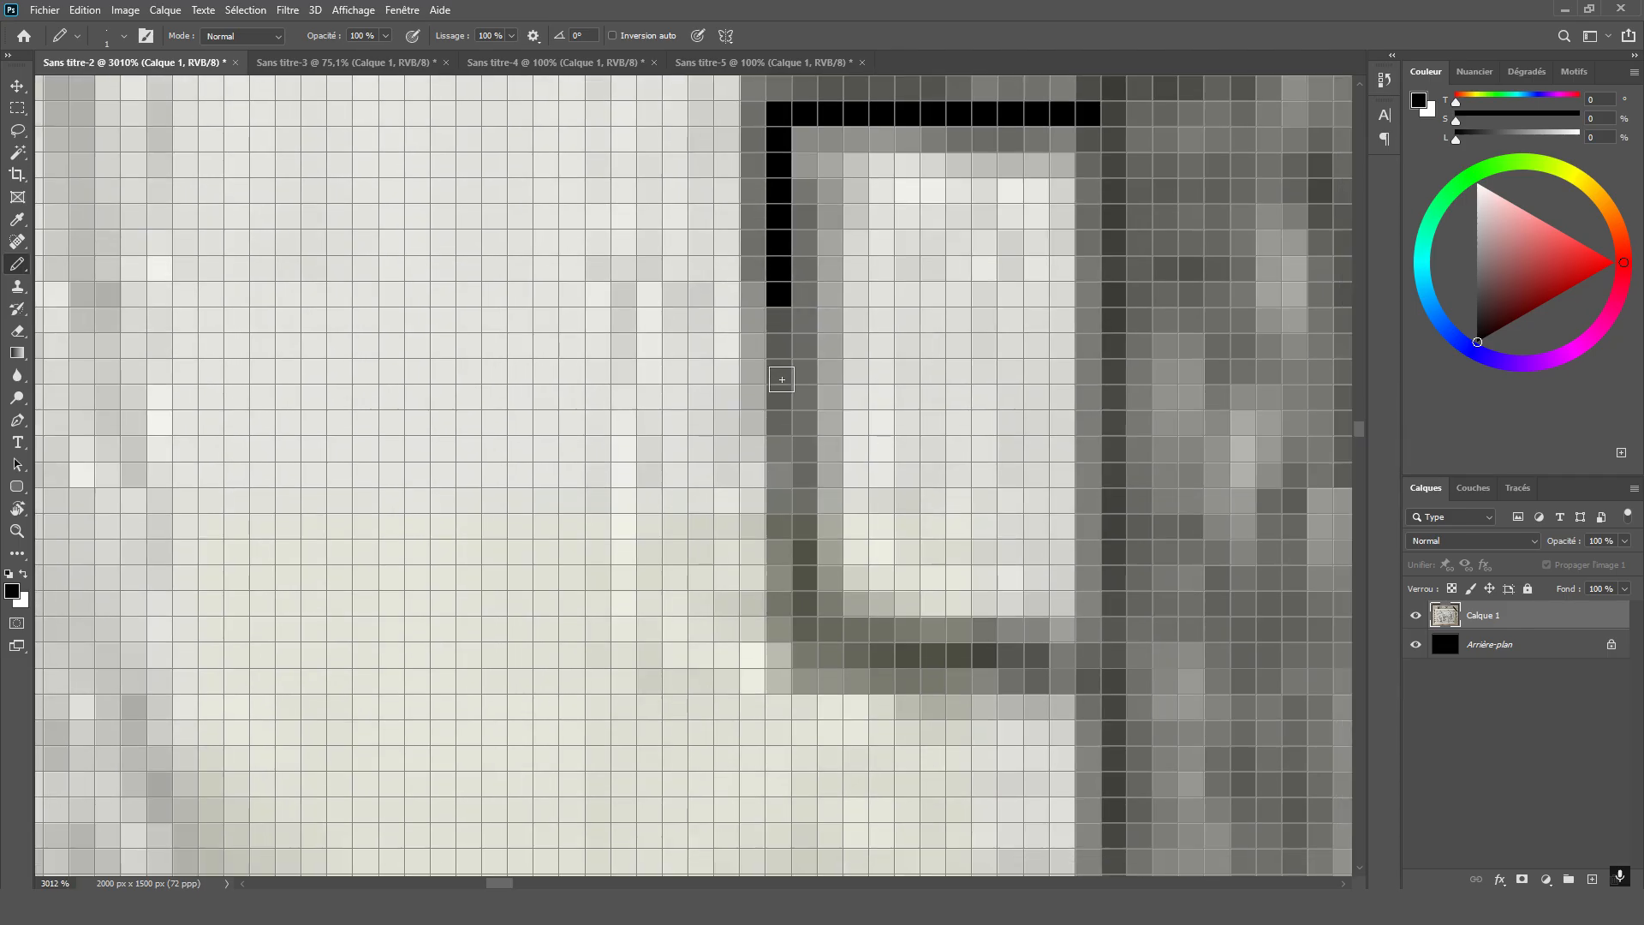
shift+click(781, 450)
shift+click(805, 655)
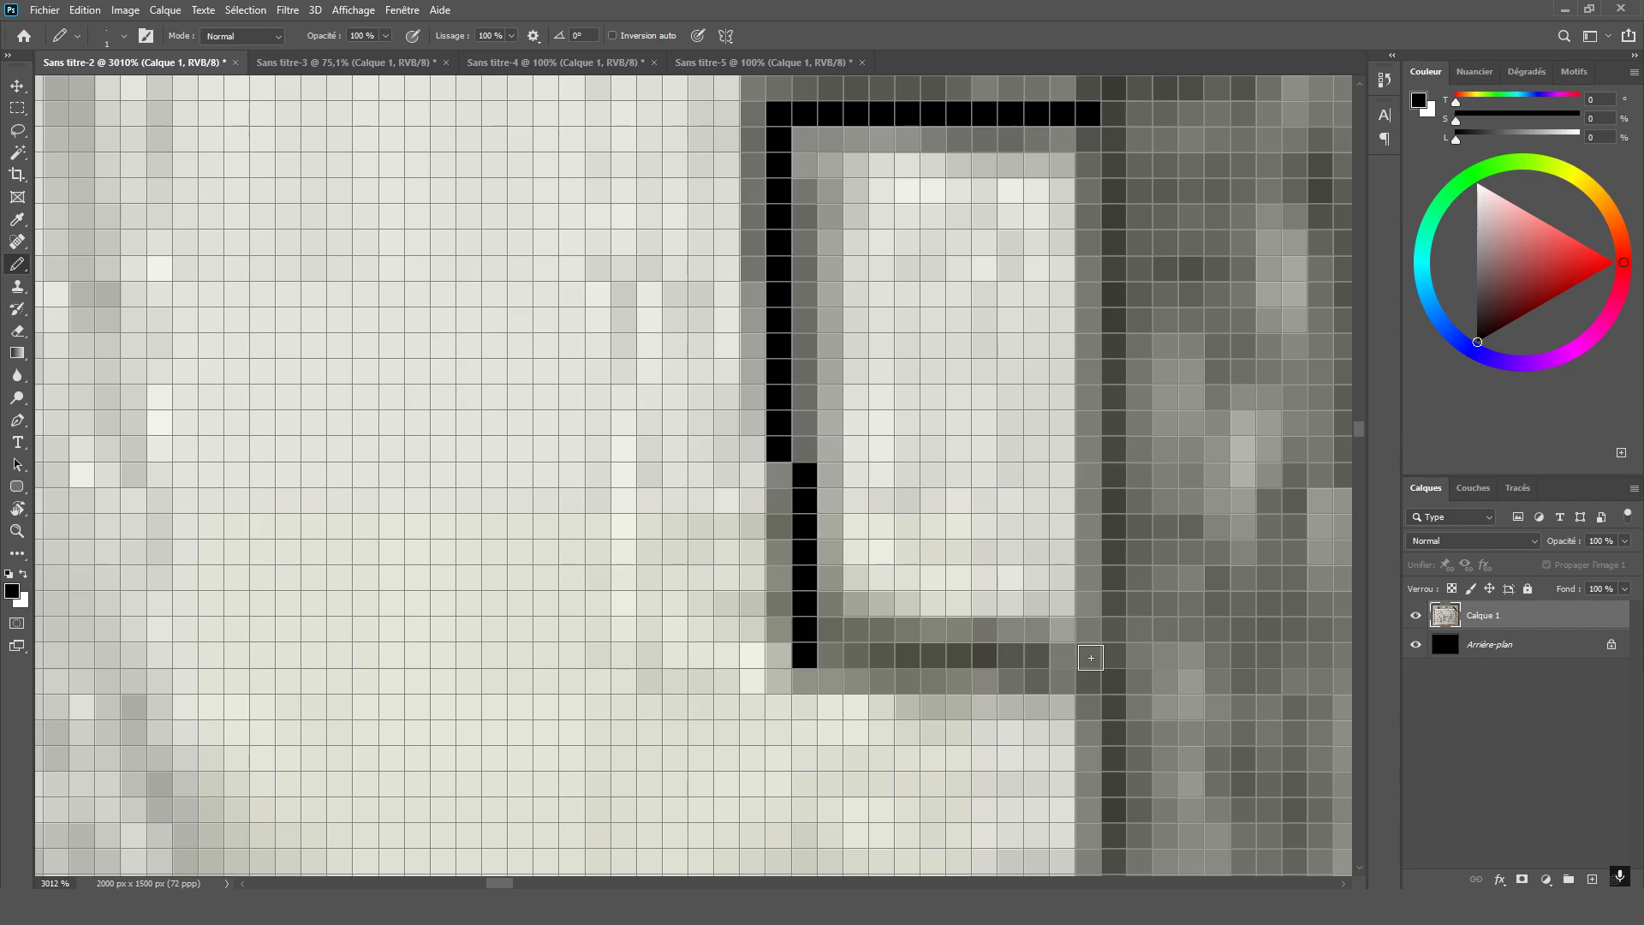
shift+click(1091, 658)
shift+click(1088, 116)
scroll(993, 433, down, 4)
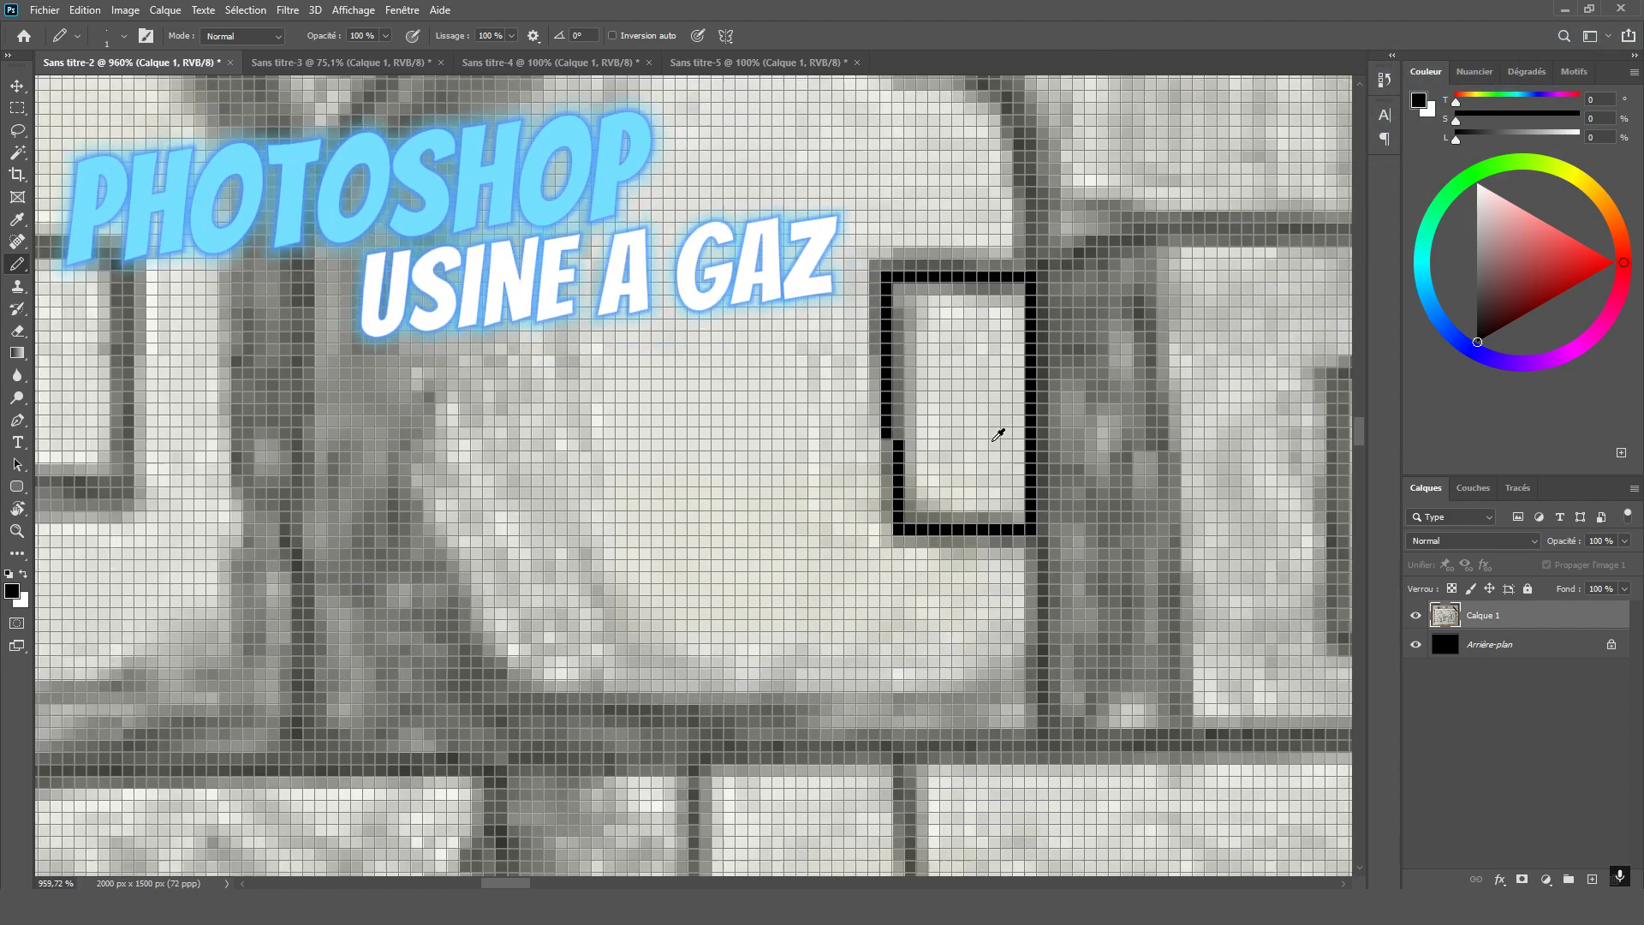
scroll(997, 434, down, 5)
scroll(991, 463, down, 4)
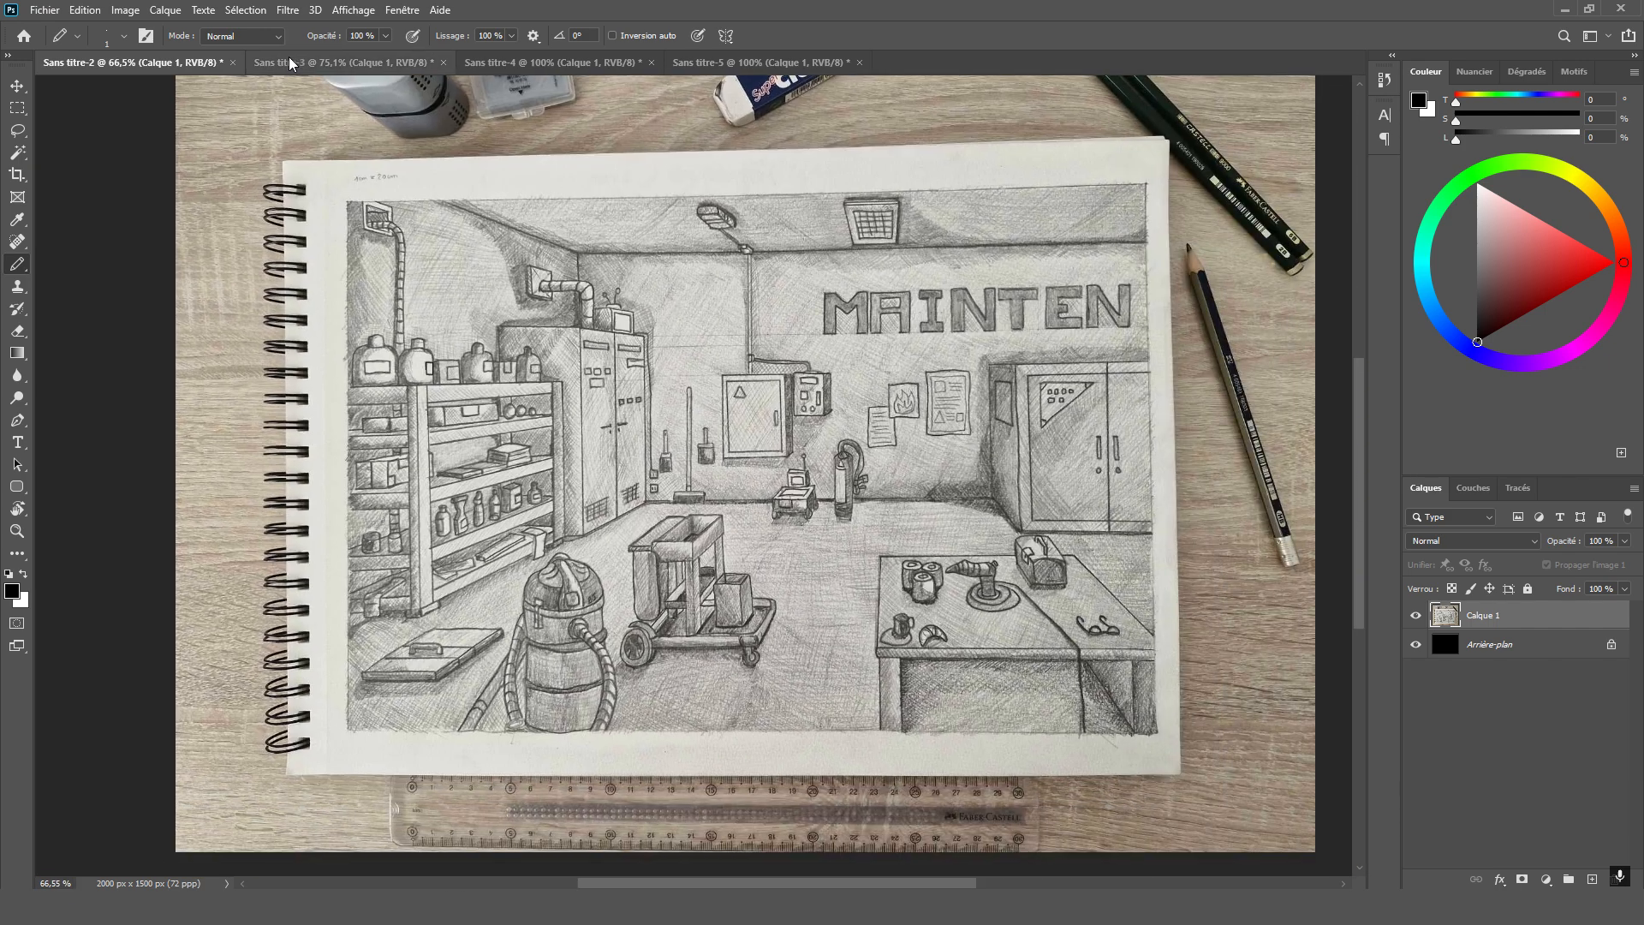
View the bedroom drawing in Sans titre-3 and the tavern street scene in Sans titre-4
click(343, 63)
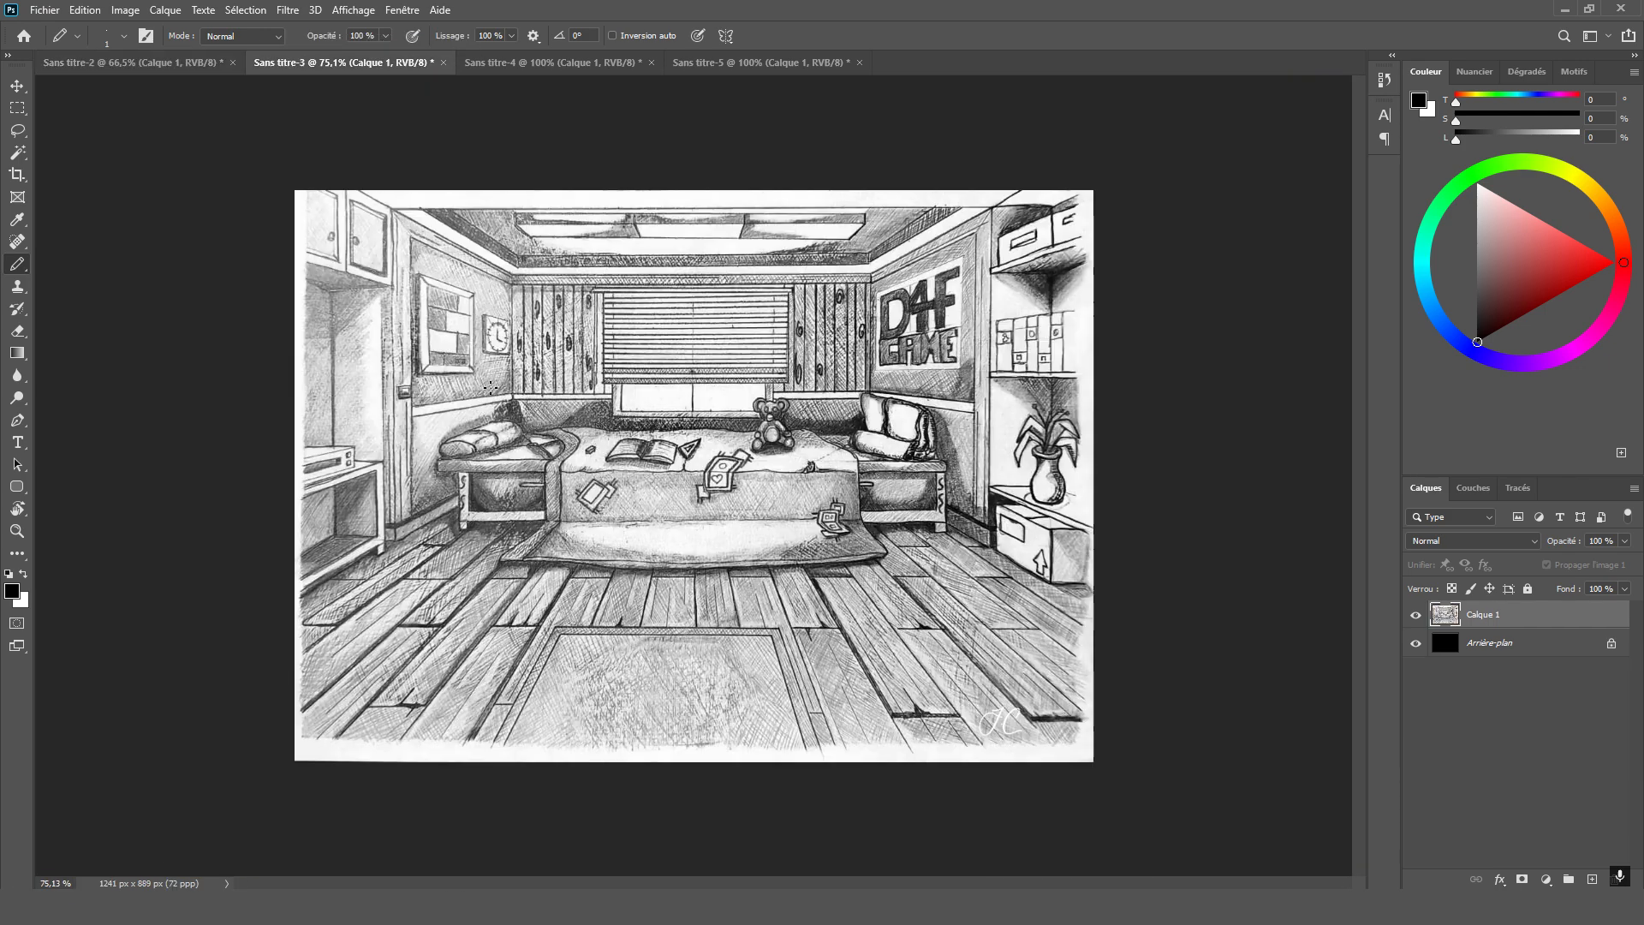
click(501, 65)
key(ctrl+0)
scroll(529, 485, up, 3)
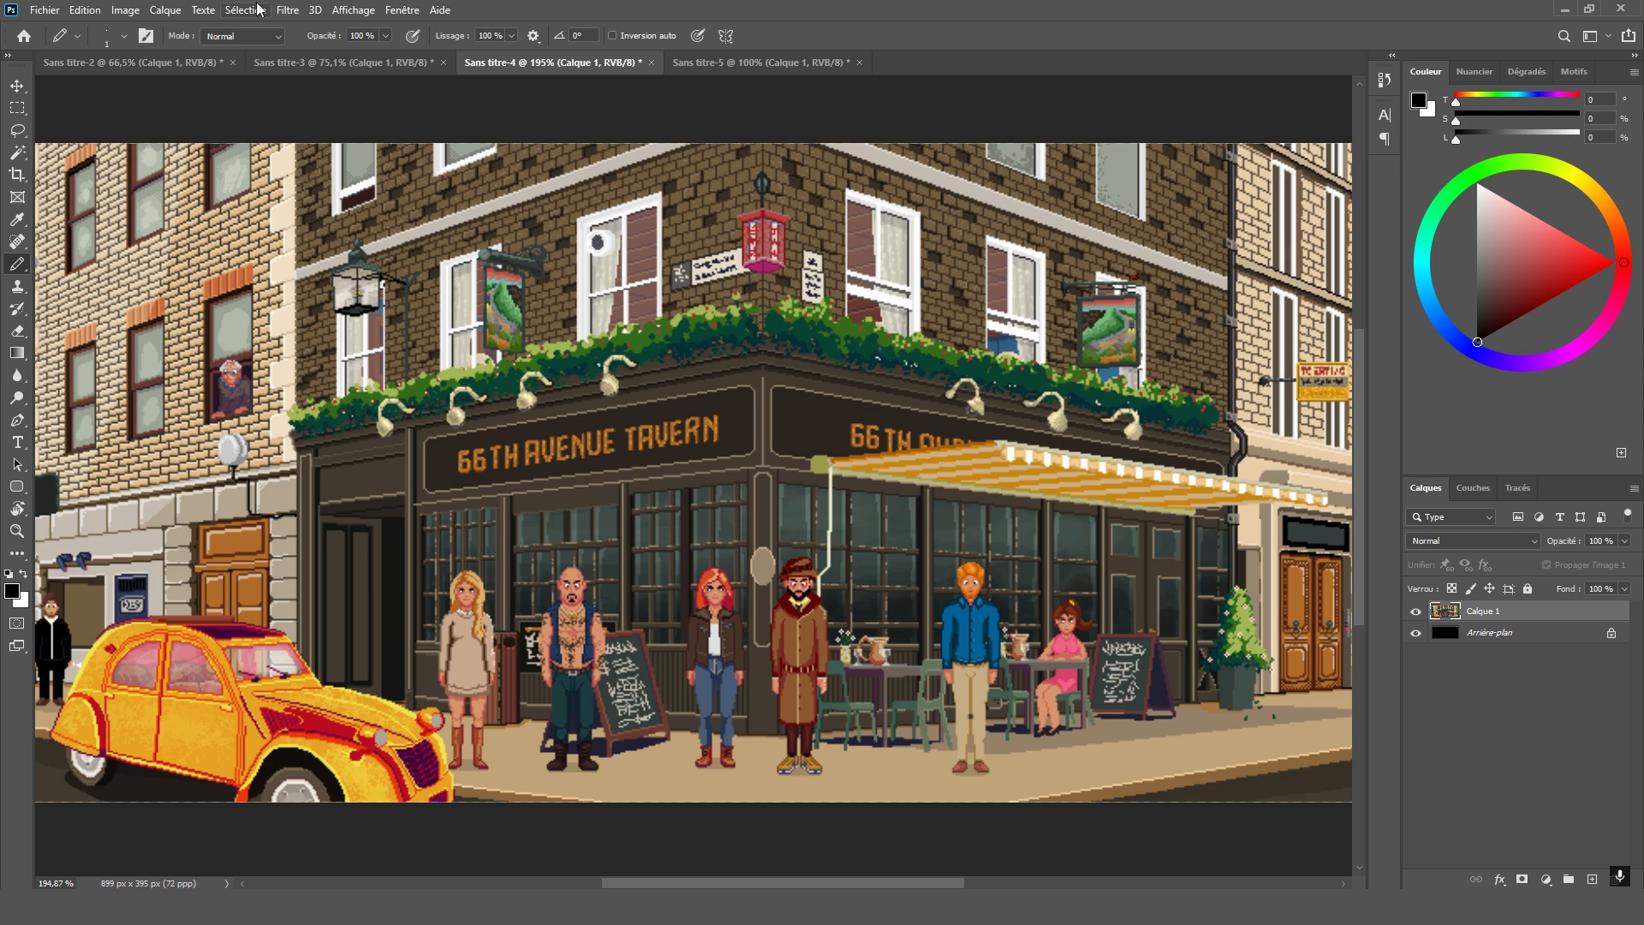
Display the grid over the tavern street scene
click(402, 11)
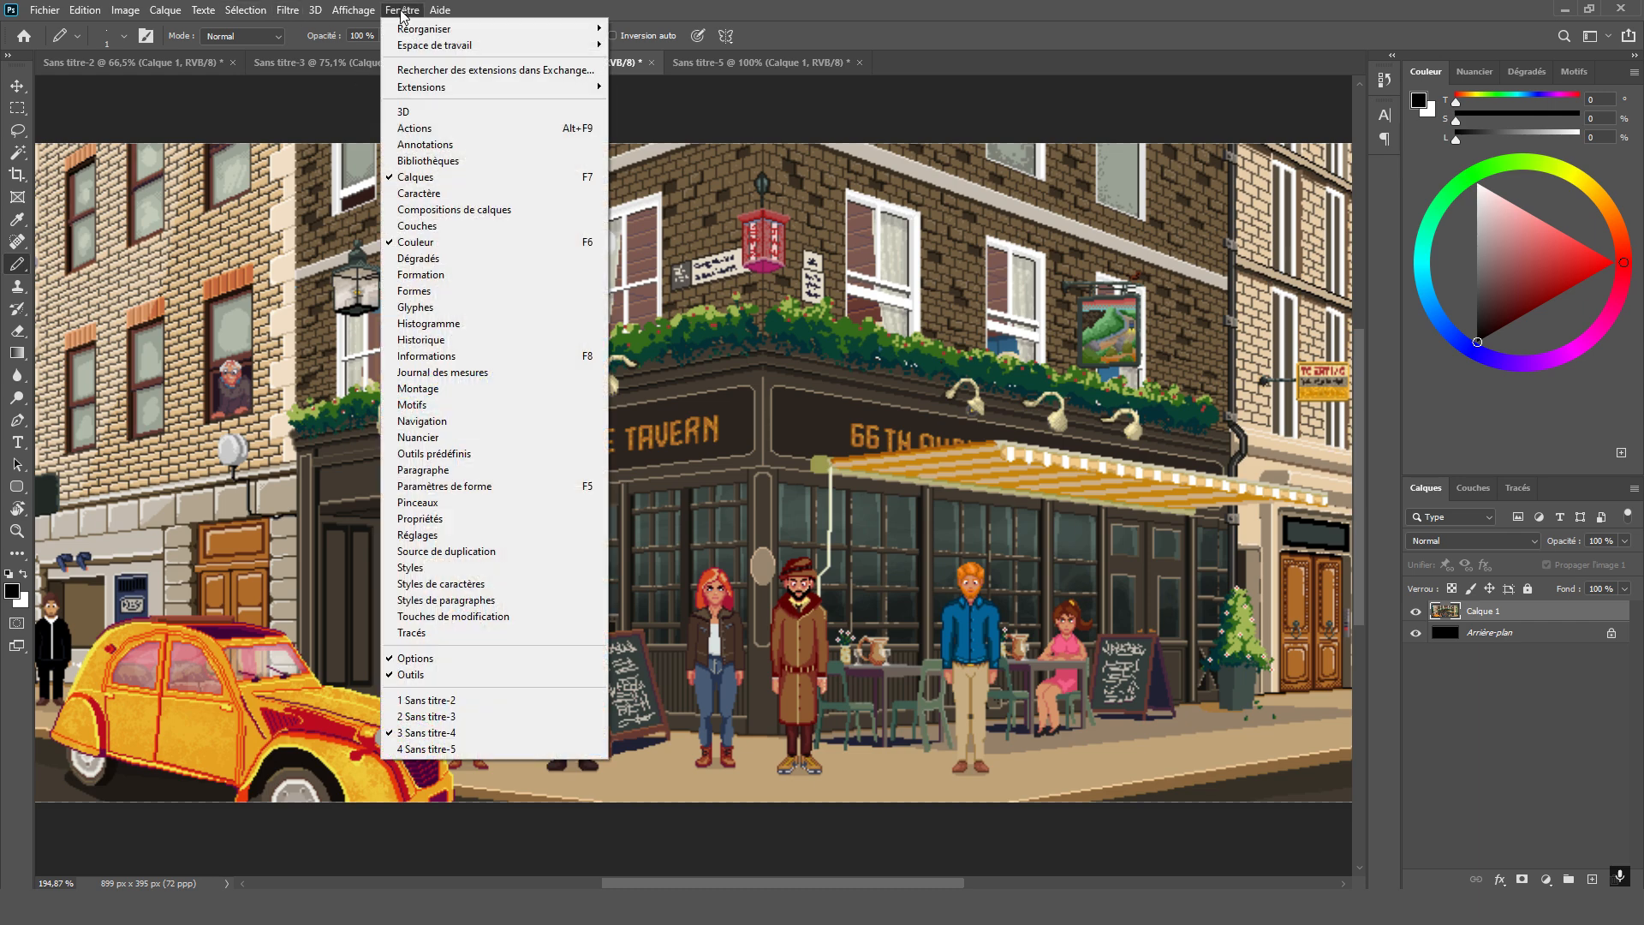
mouse_move(353, 12)
mouse_move(364, 338)
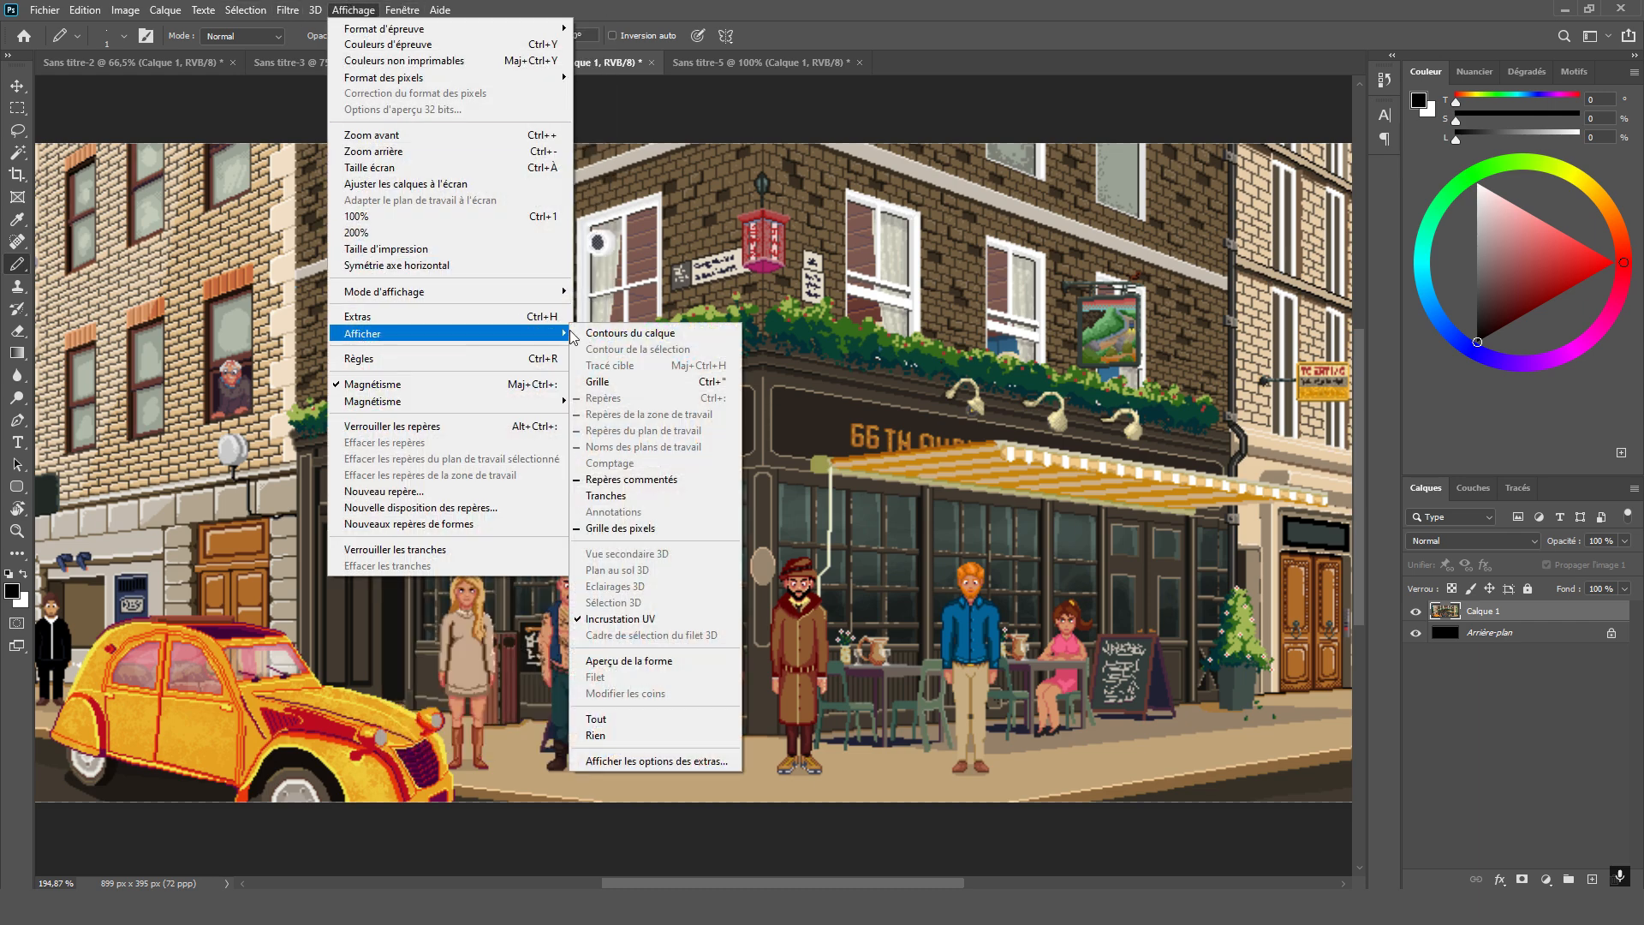
click(628, 383)
scroll(972, 591, up, 12)
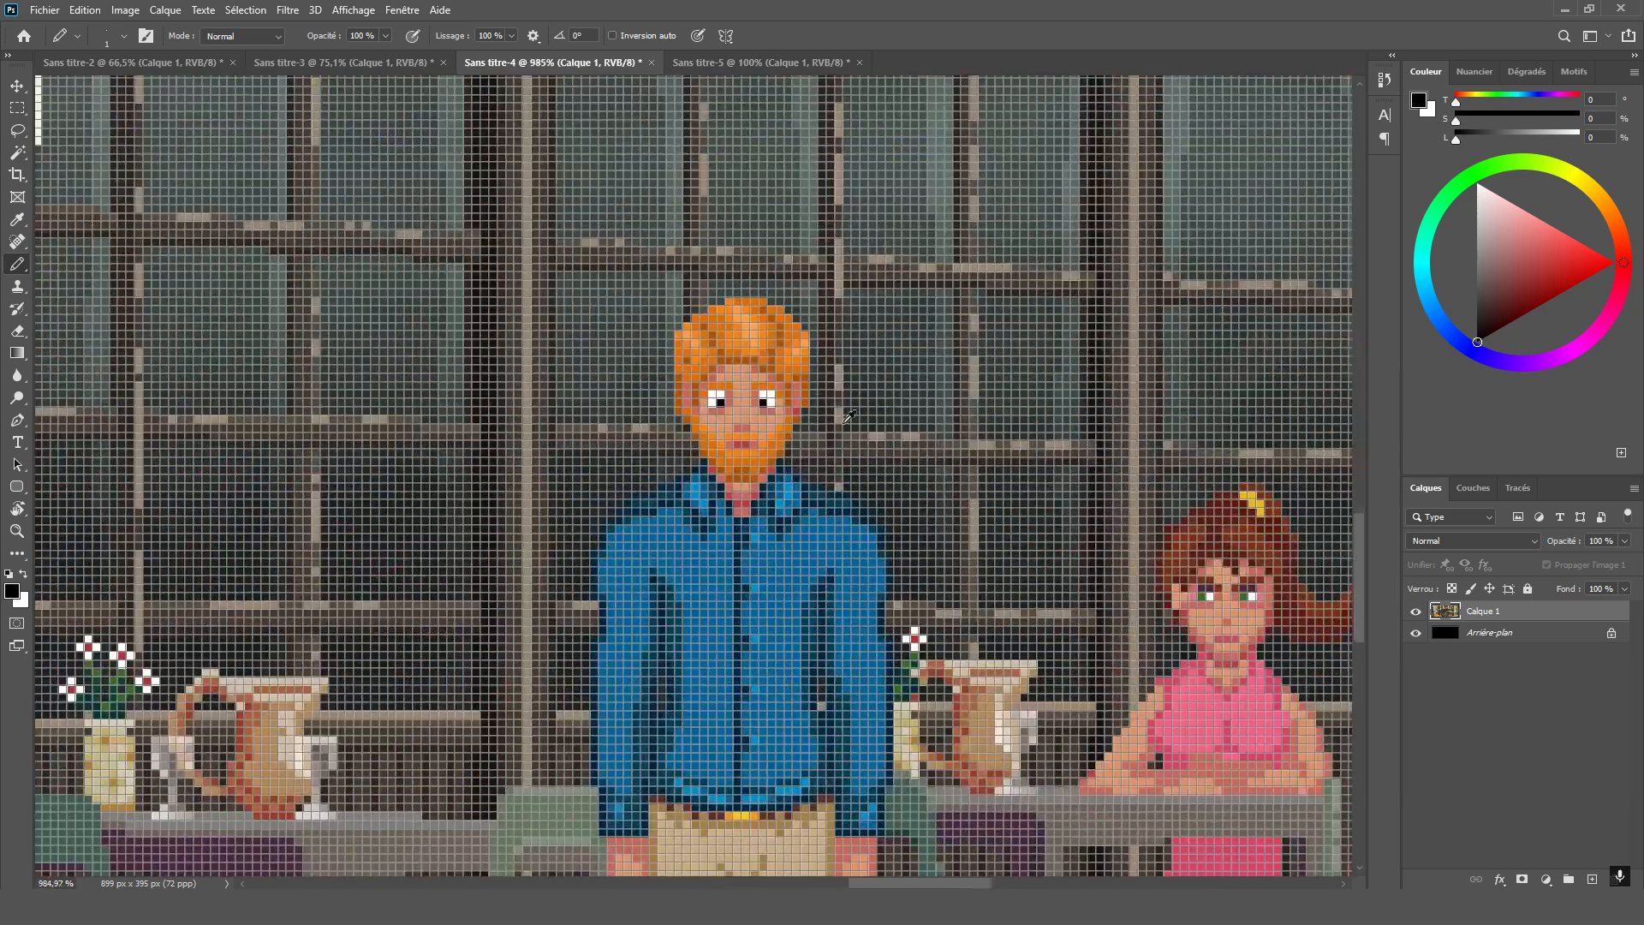
Sample the orange of the bearded man's hair, add matching pixels along its top edge, and hide the grid
scroll(690, 291, down, 2)
scroll(688, 254, down, 2)
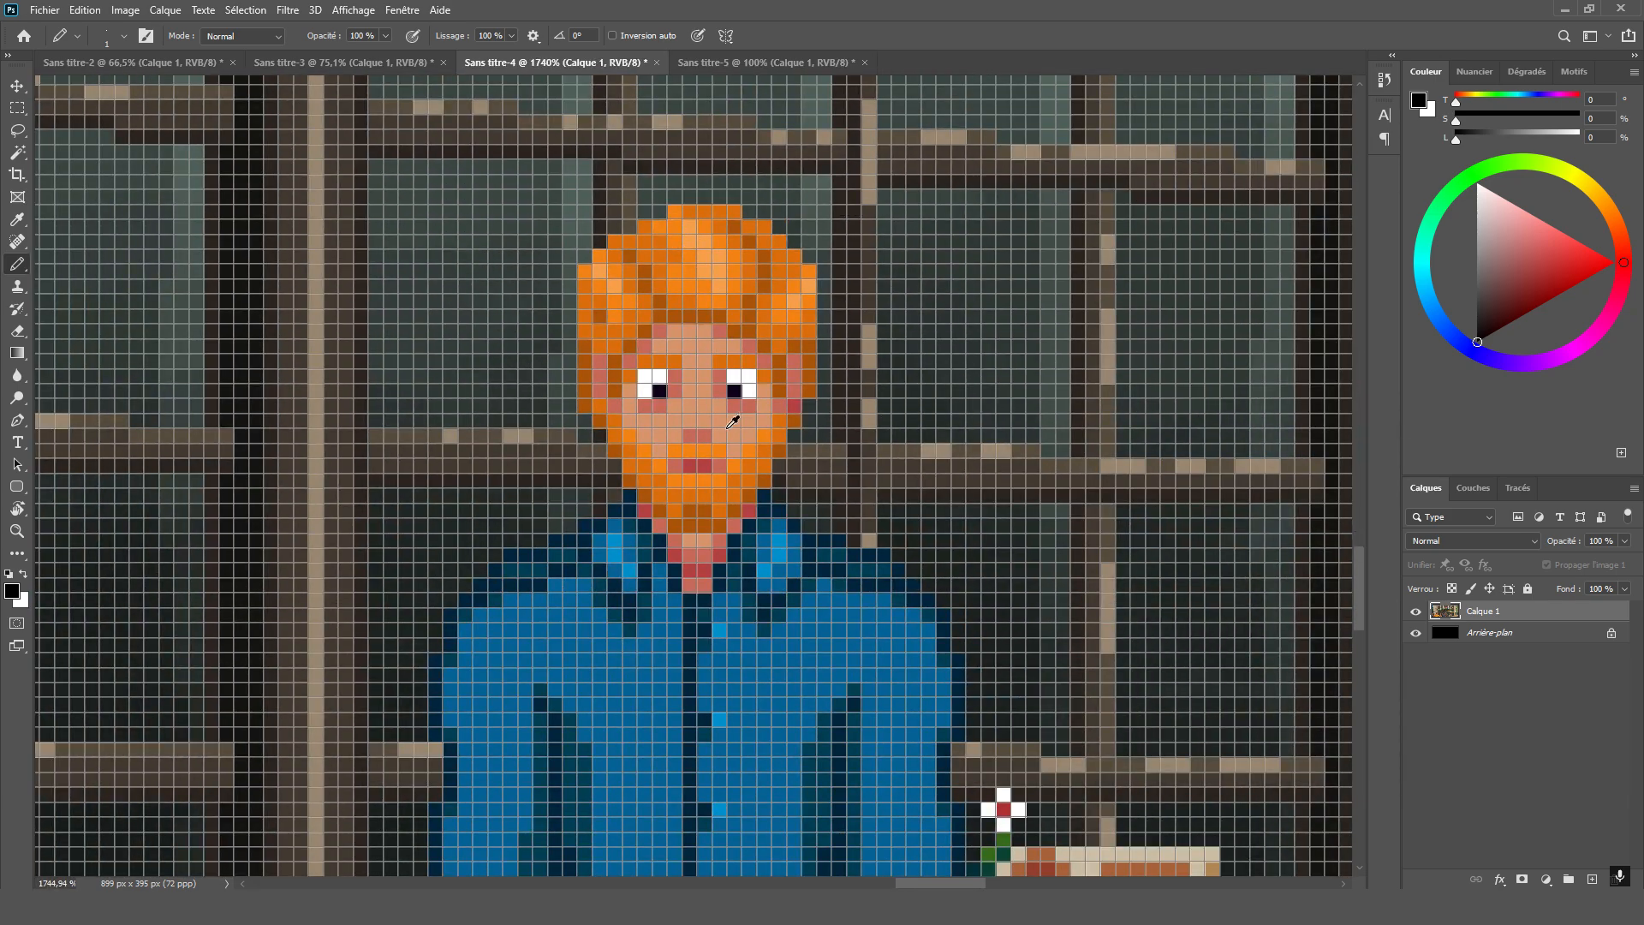
scroll(704, 411, down, 2)
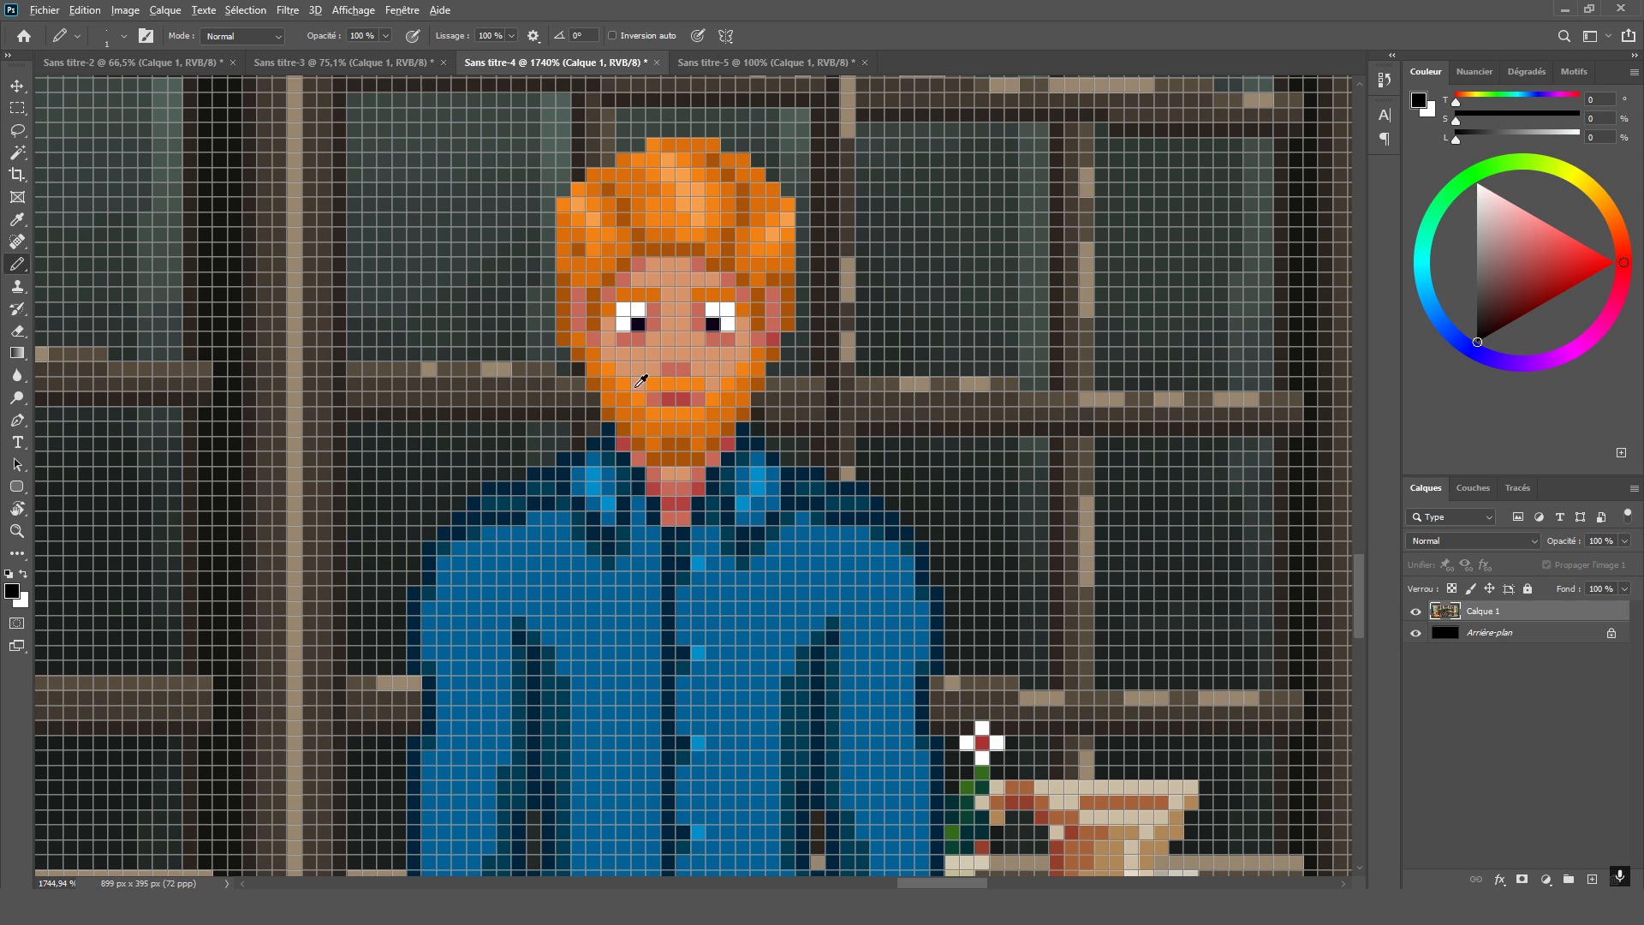
alt+click(662, 143)
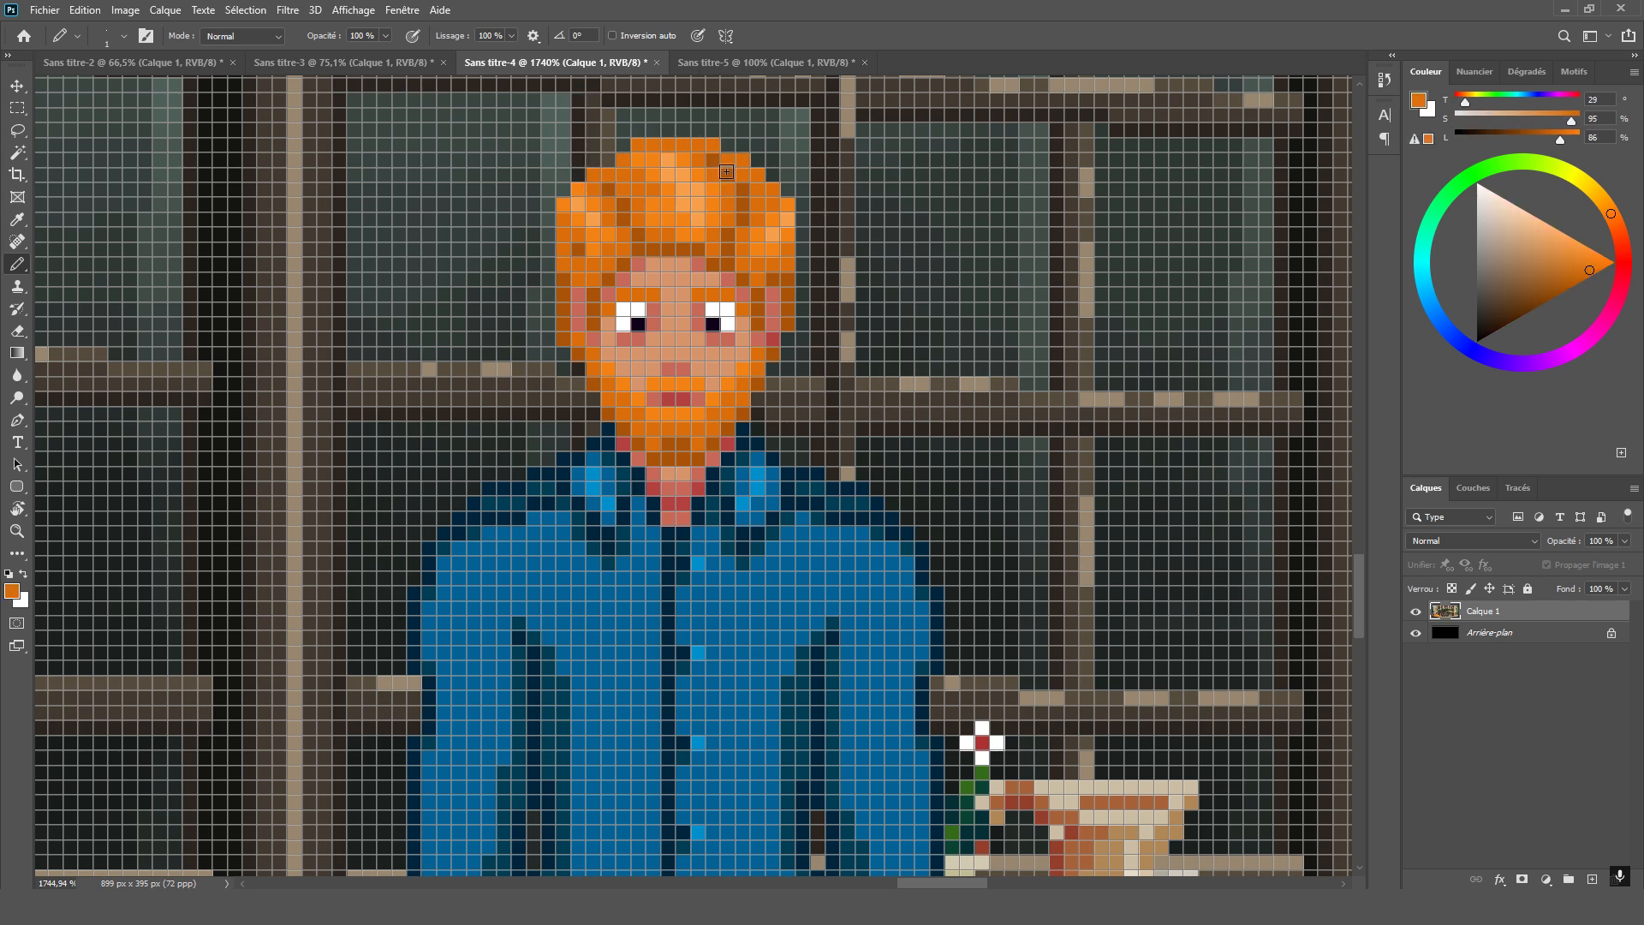
scroll(727, 172, down, 8)
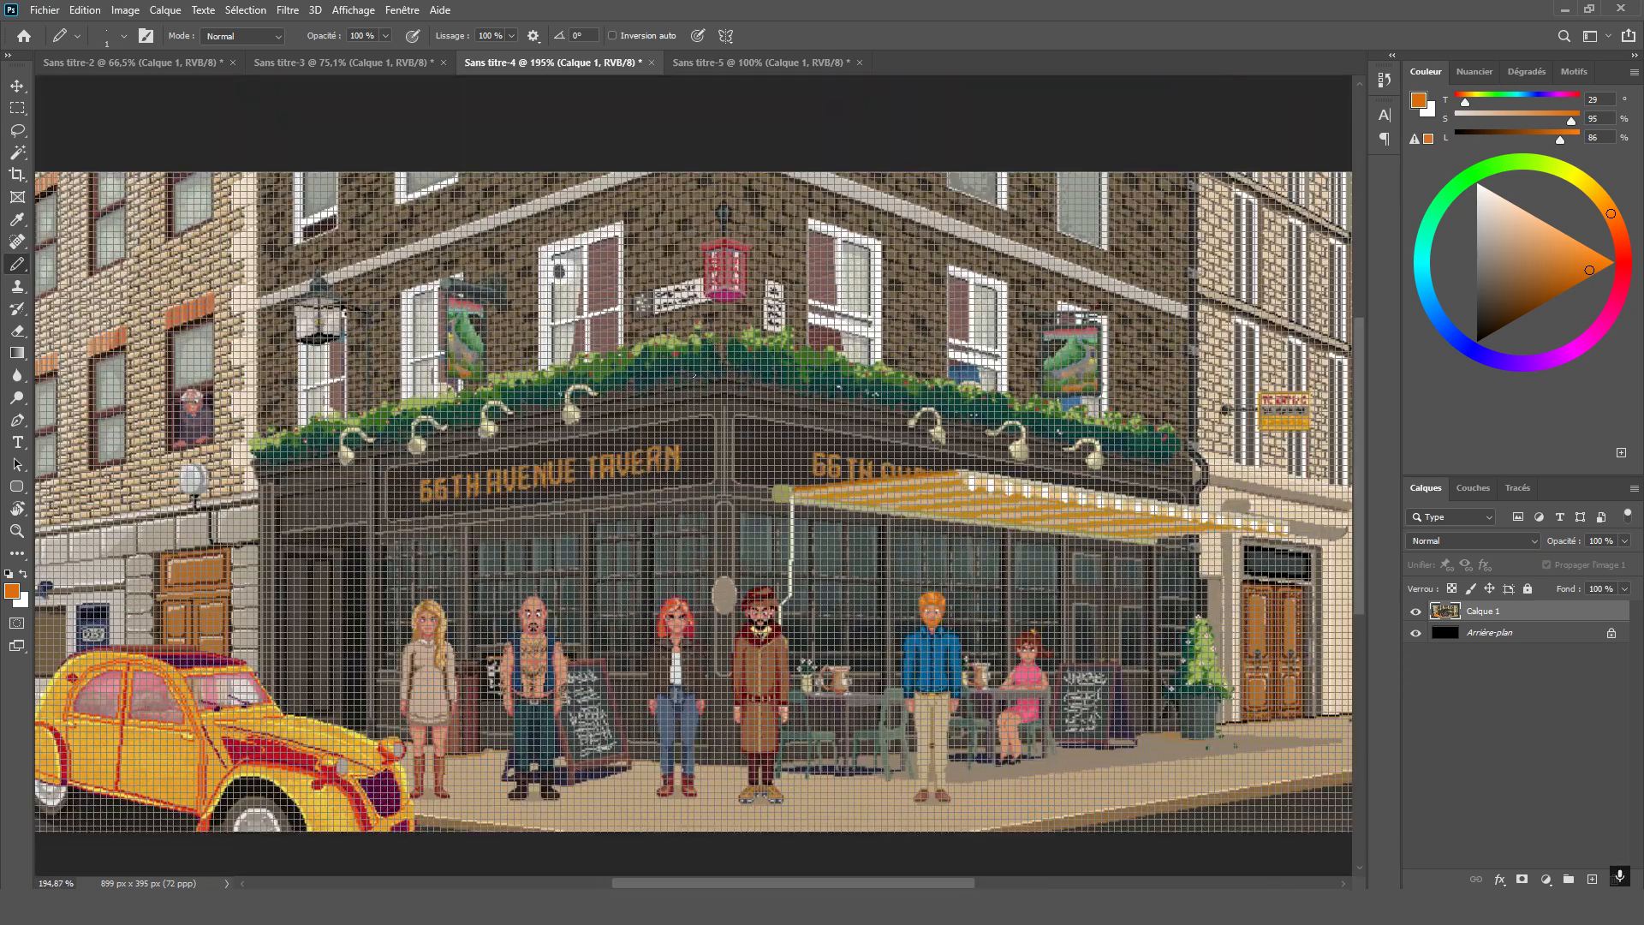
key(ctrl+h)
drag(406, 535, 523, 551)
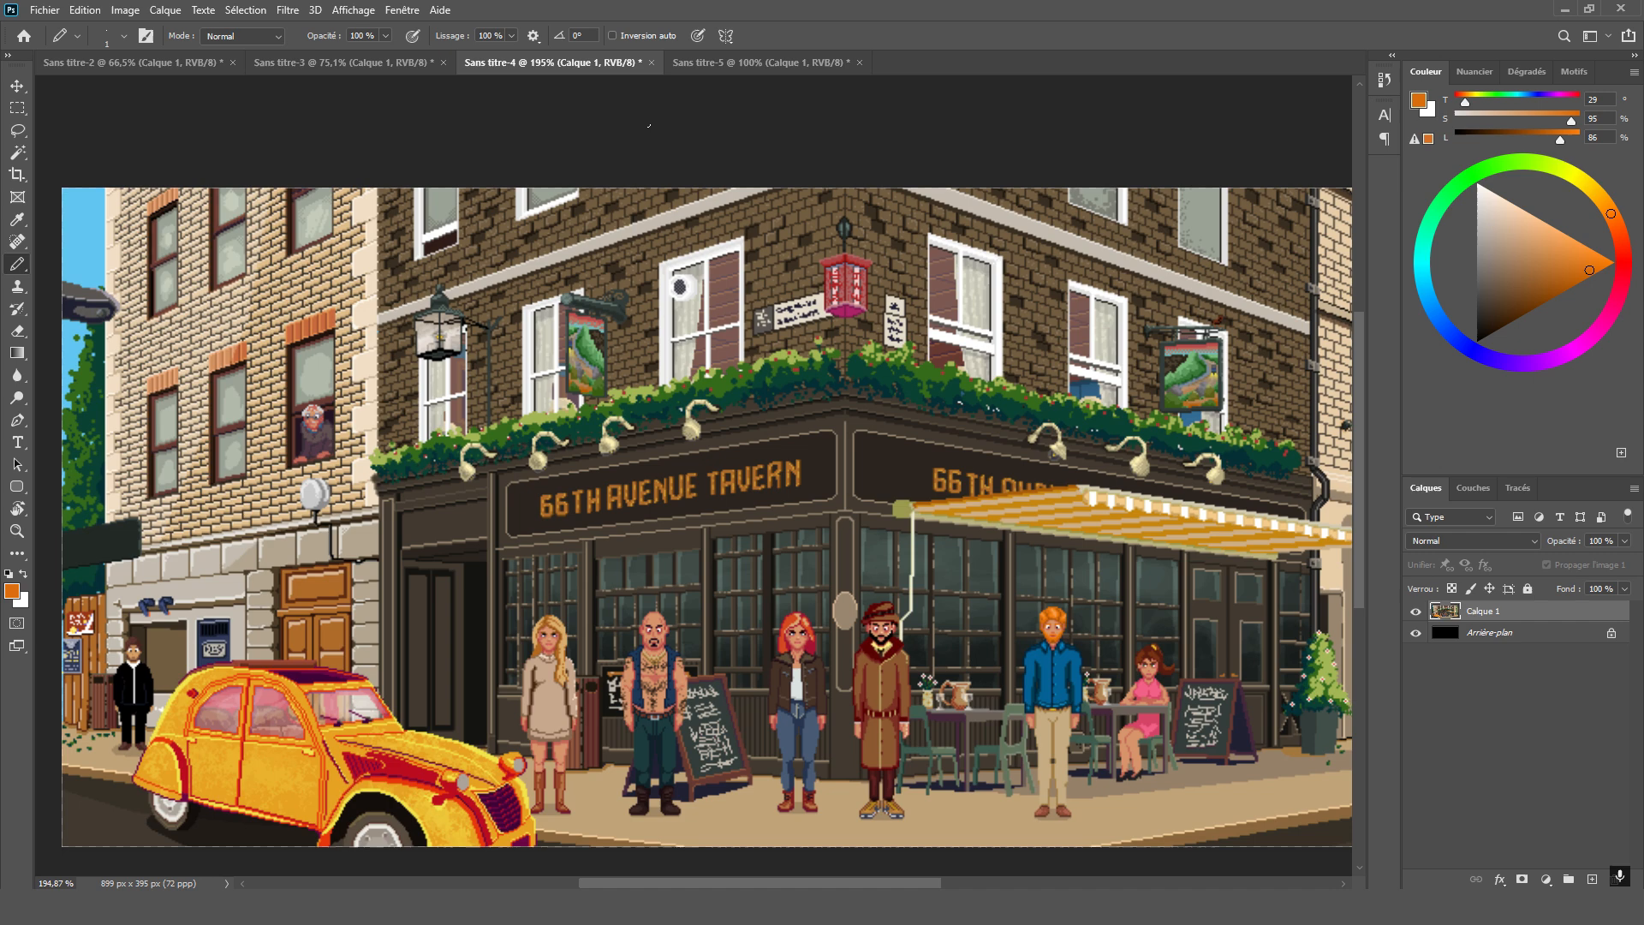
Look over the pixel art village map in Sans titre-5, from the fishing pier down to the red-roofed house
click(708, 63)
scroll(613, 347, up, 3)
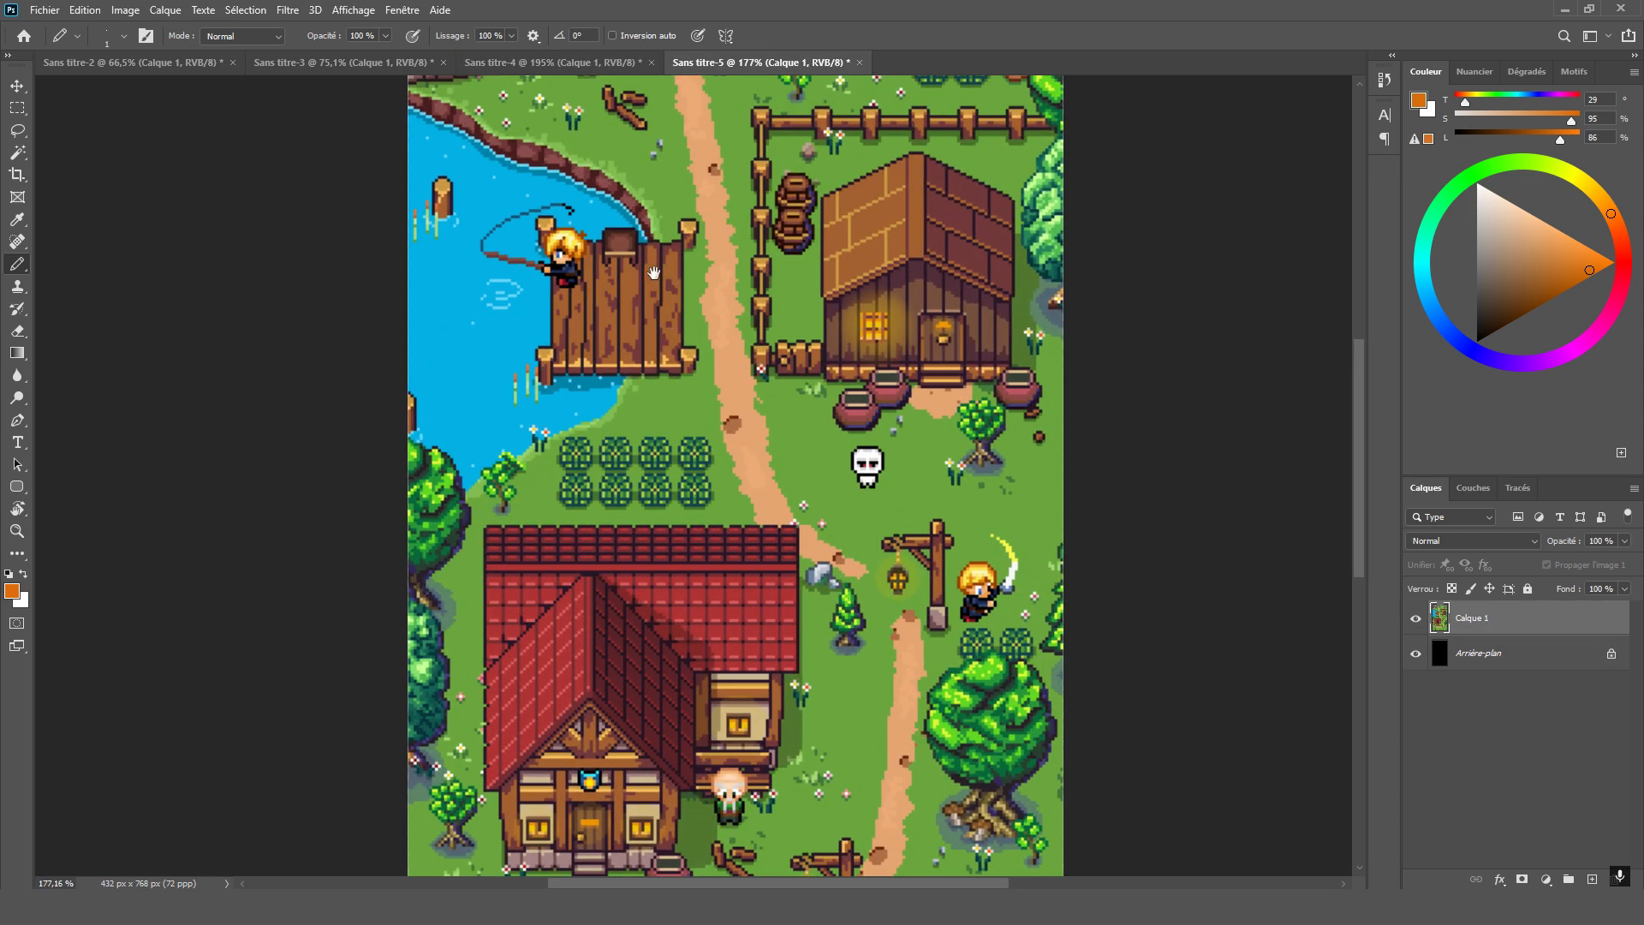
drag(654, 272, 572, 408)
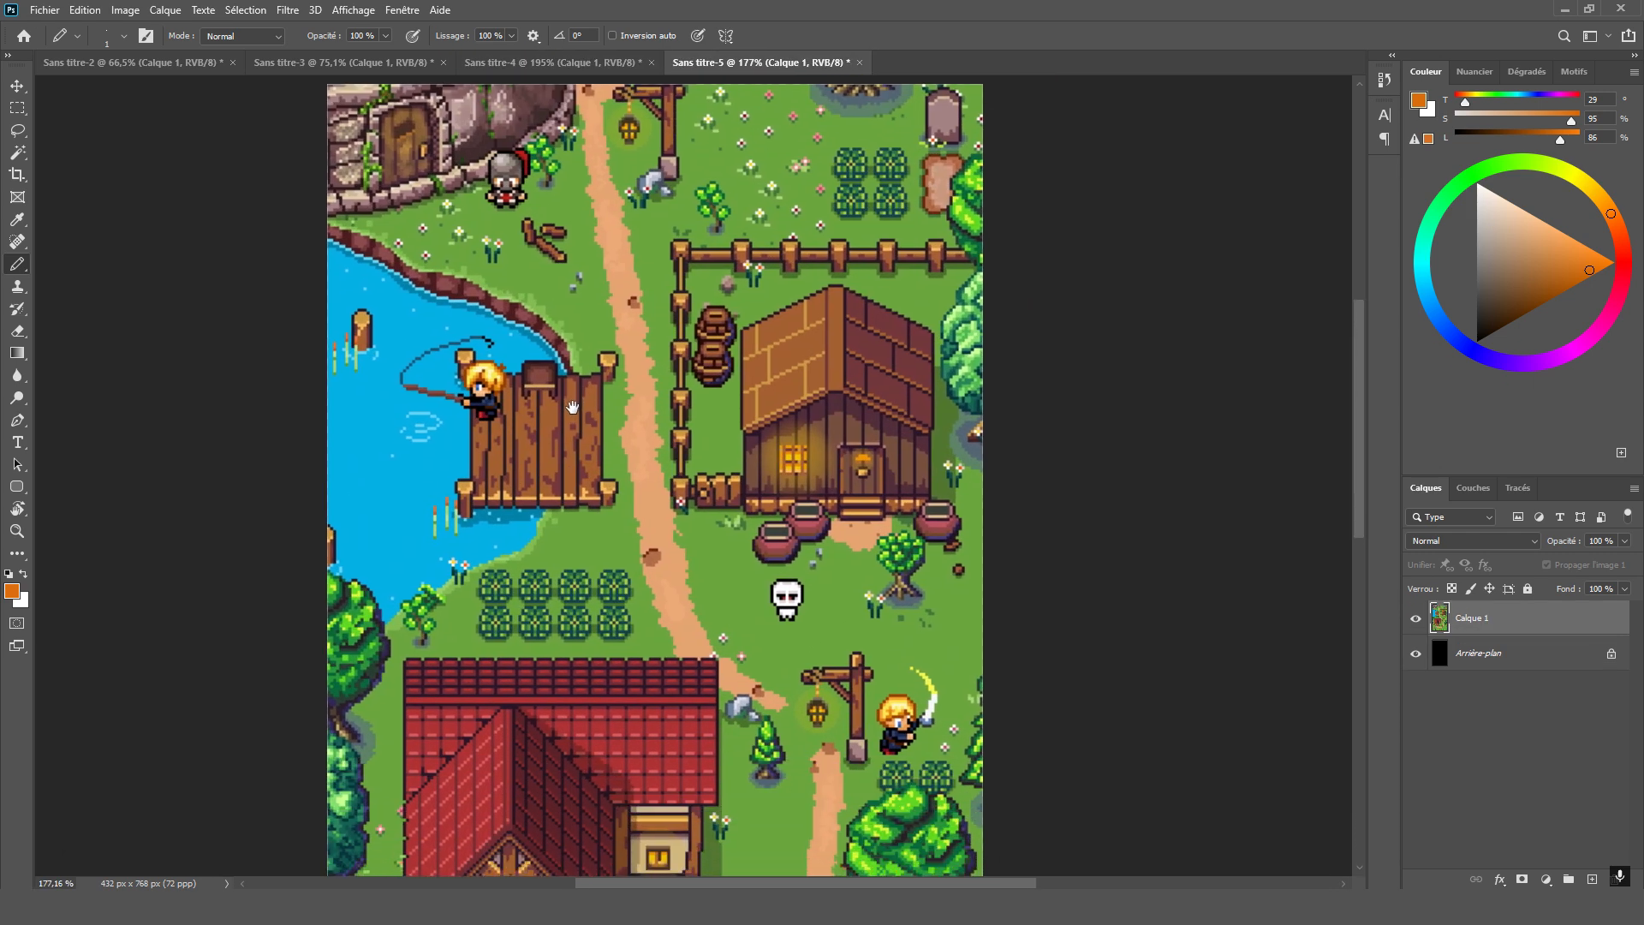
drag(564, 656, 590, 268)
scroll(591, 268, down, 3)
scroll(536, 357, up, 1)
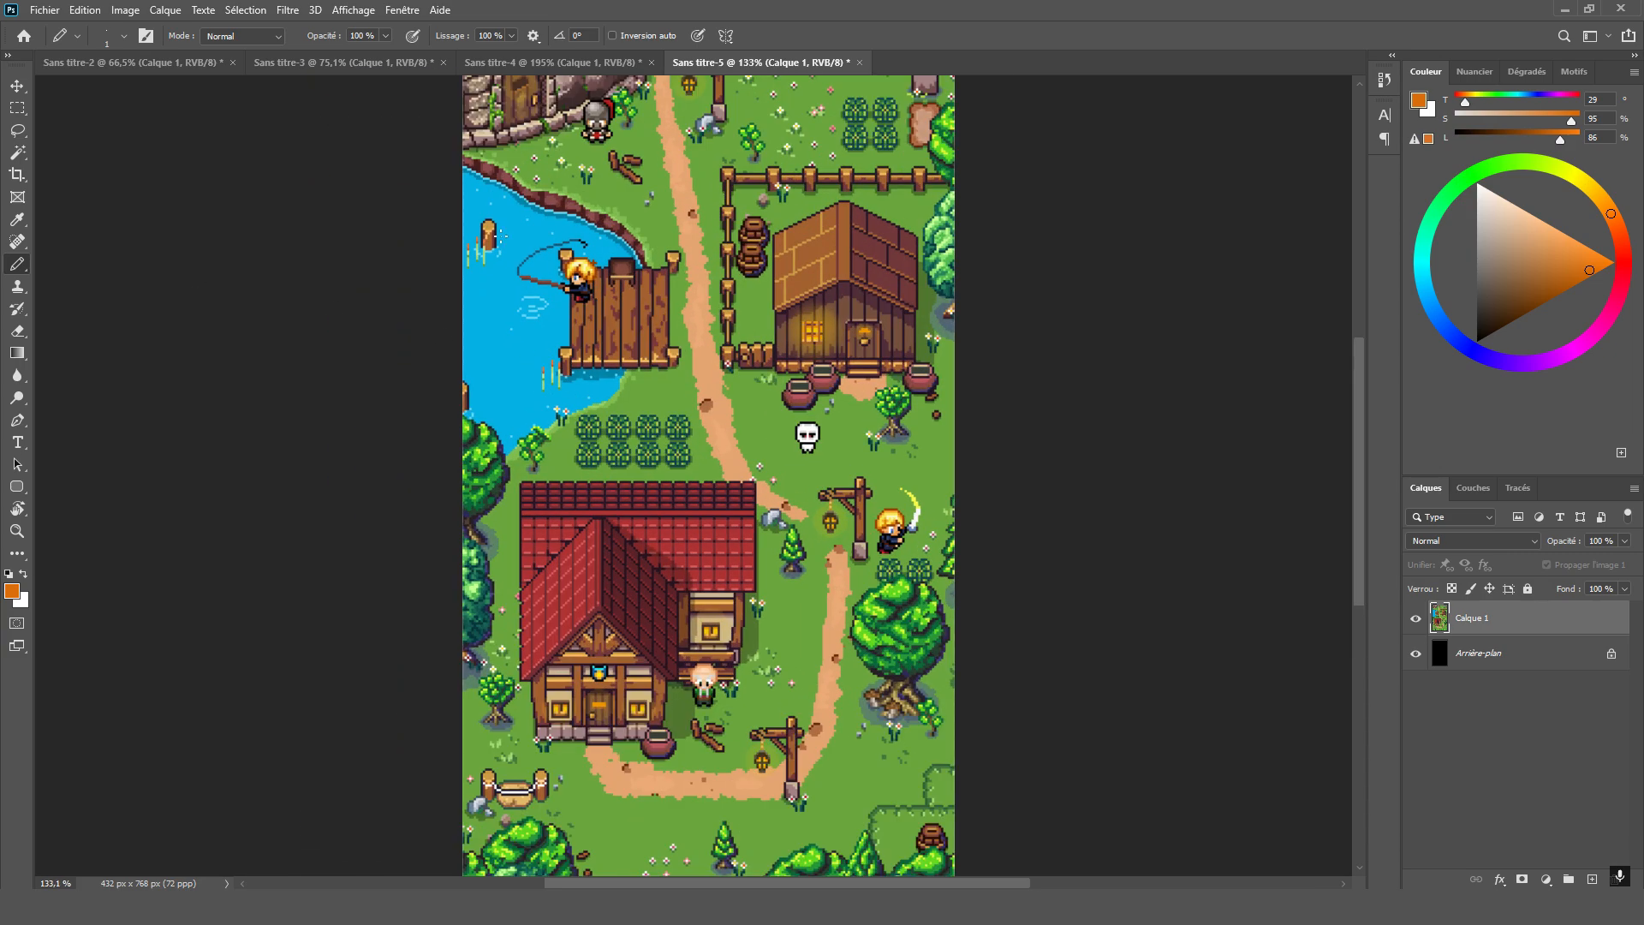
Sample the light blue of the water ripple and draw a small hook-shaped ripple between it and the pier
scroll(540, 270, up, 10)
alt+click(424, 333)
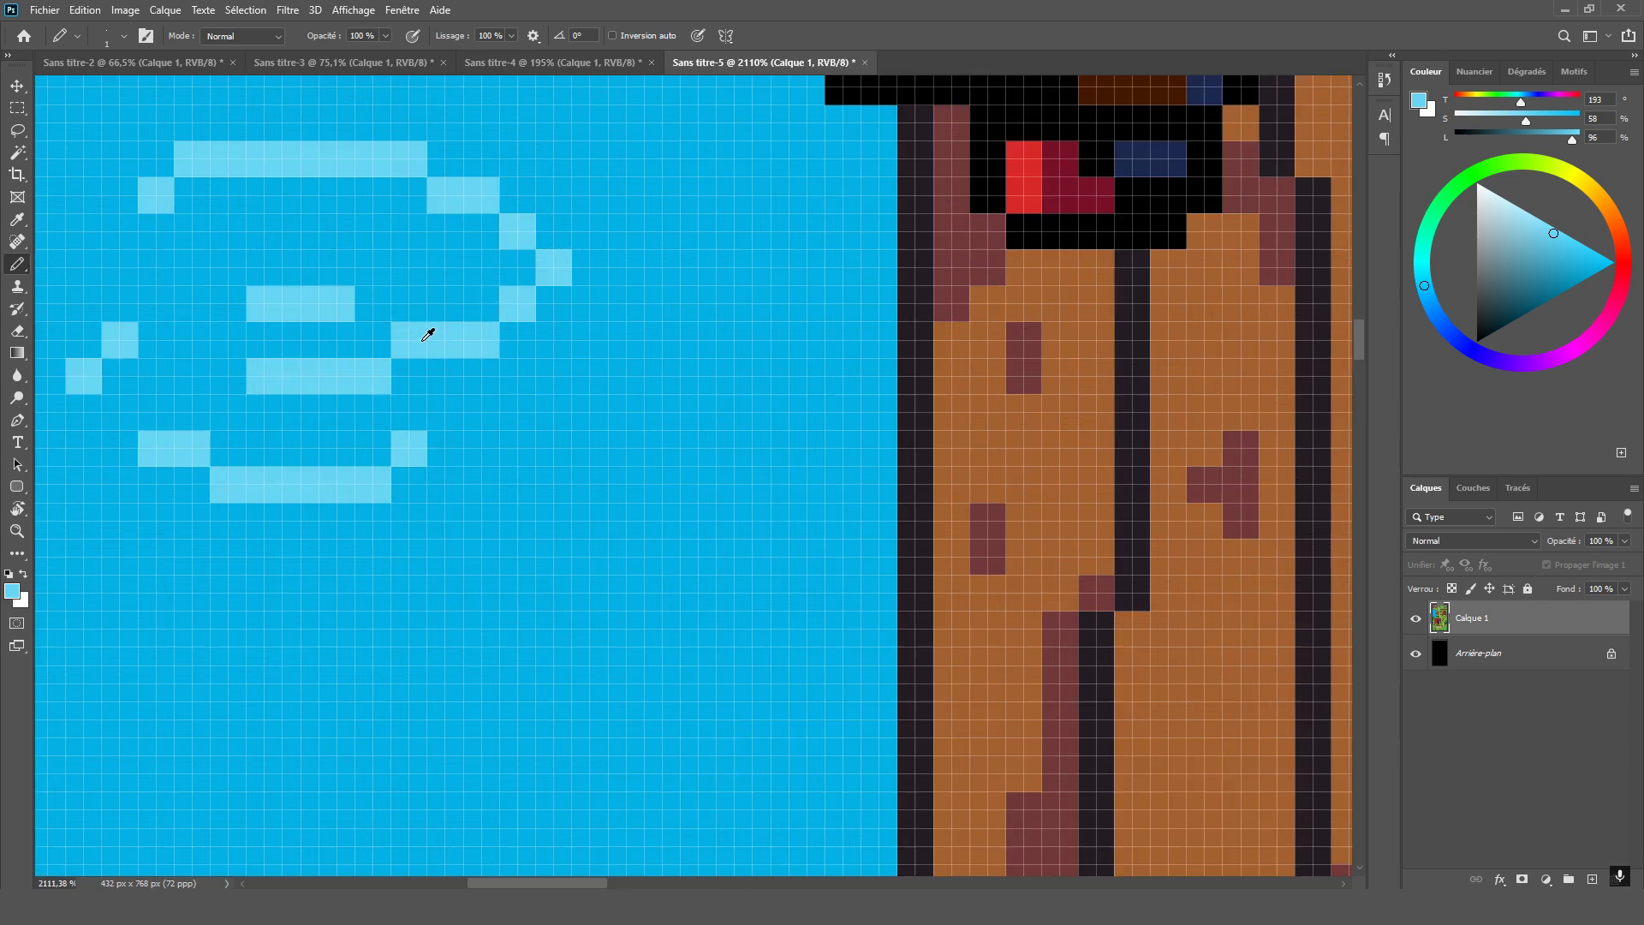
scroll(450, 347, up, 1)
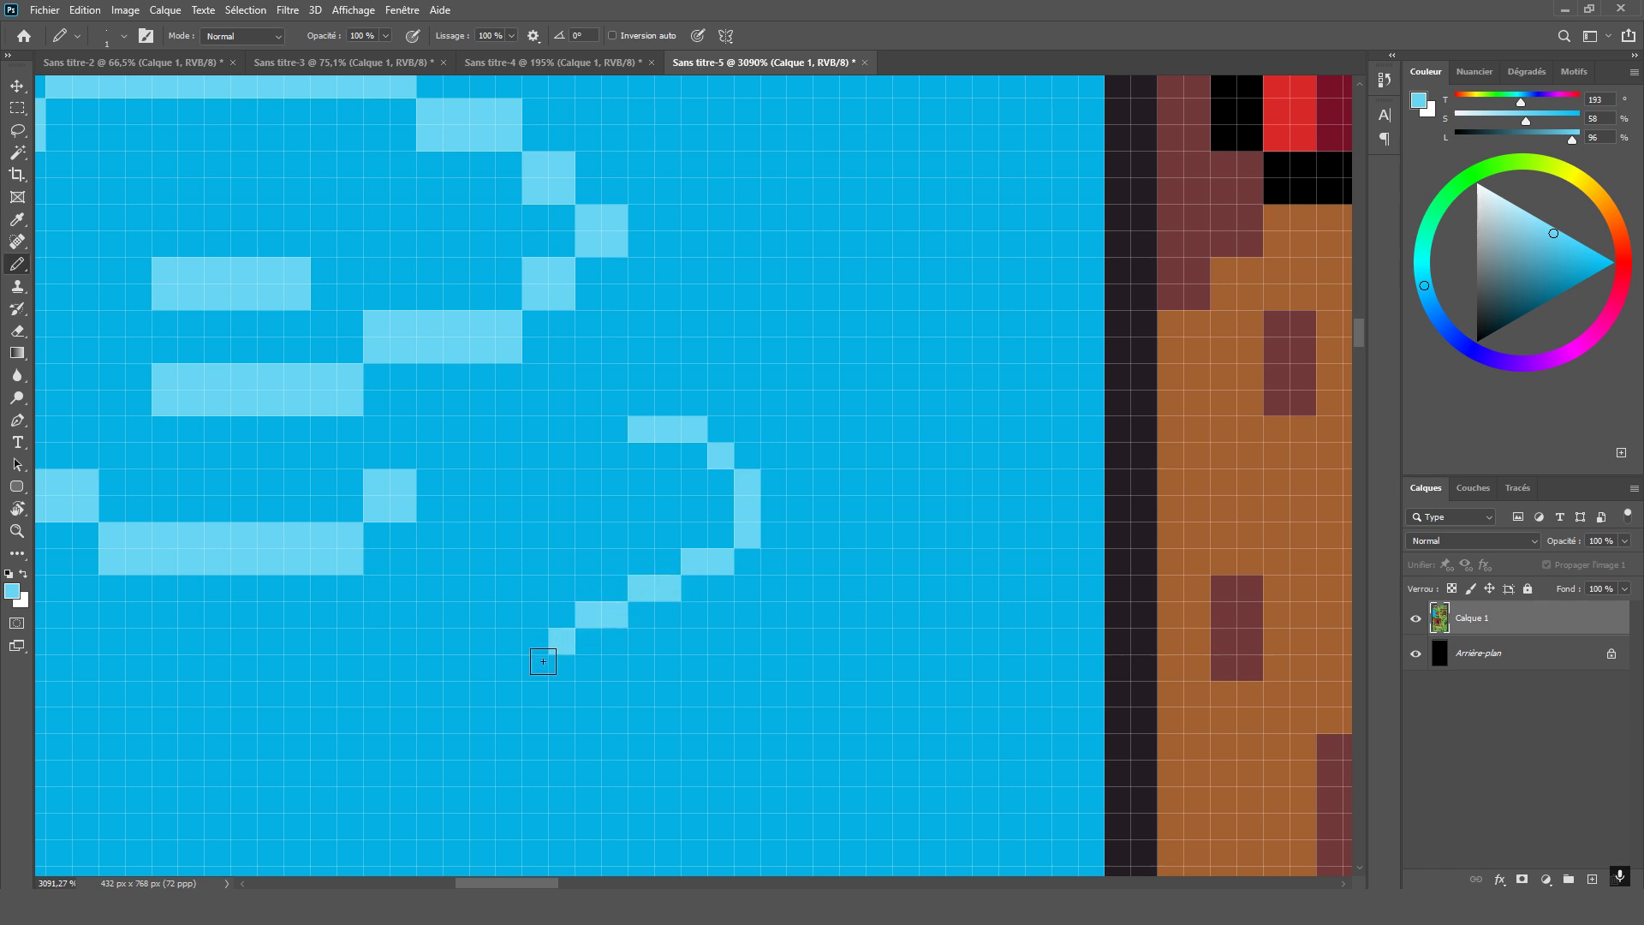
scroll(612, 729, down, 6)
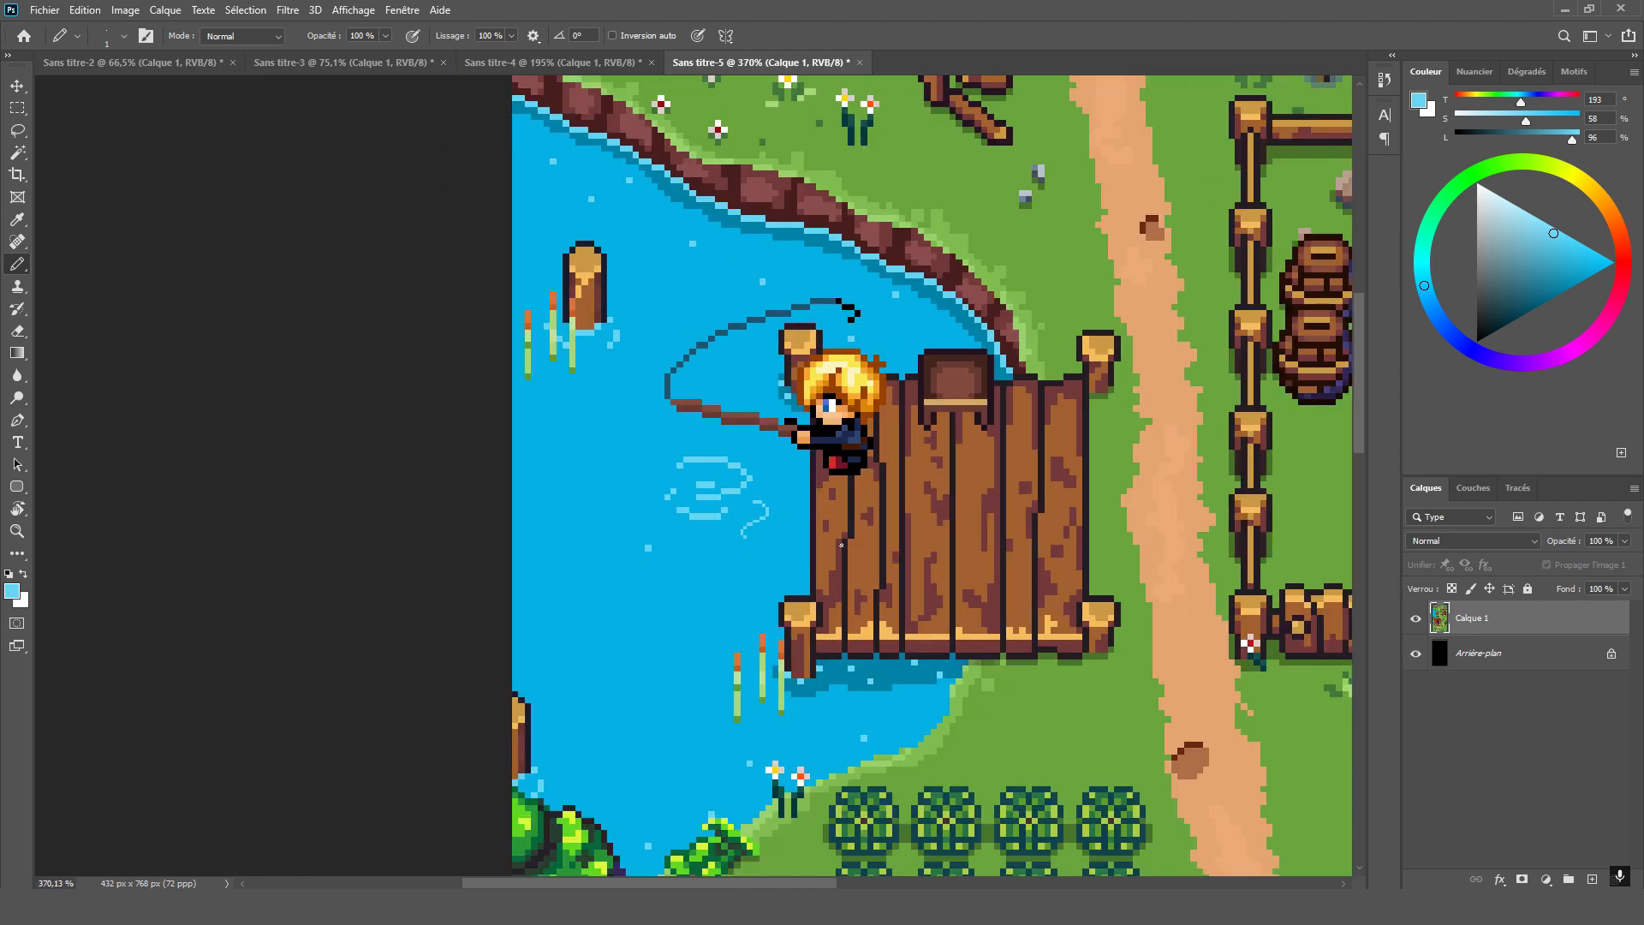
scroll(710, 469, down, 3)
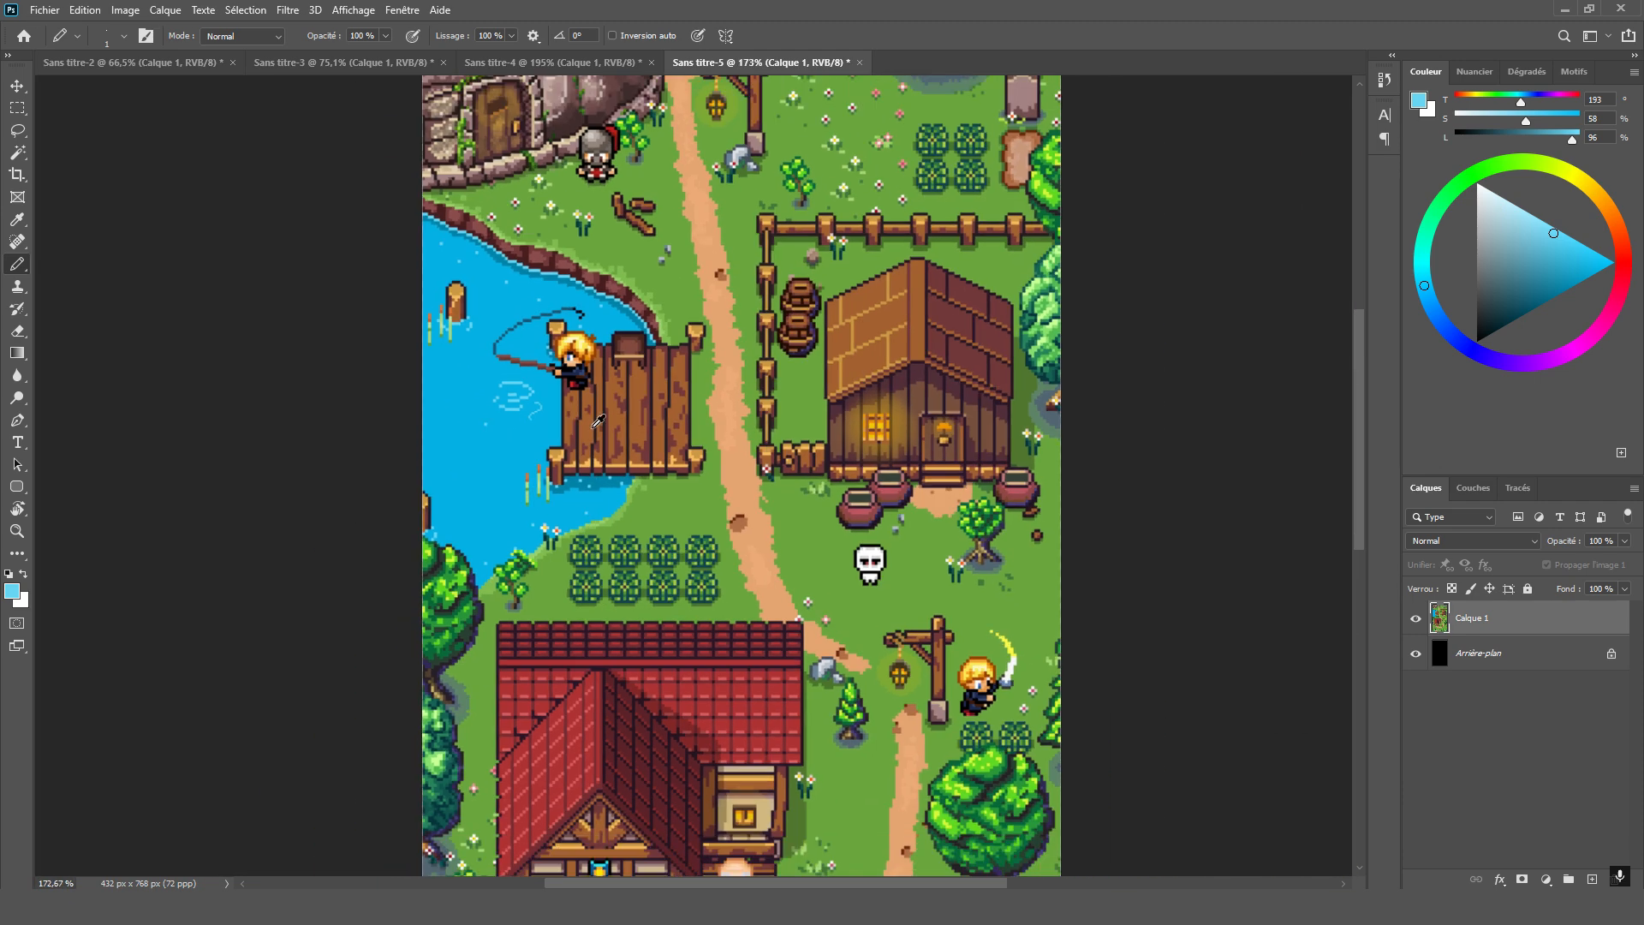
scroll(595, 428, down, 1)
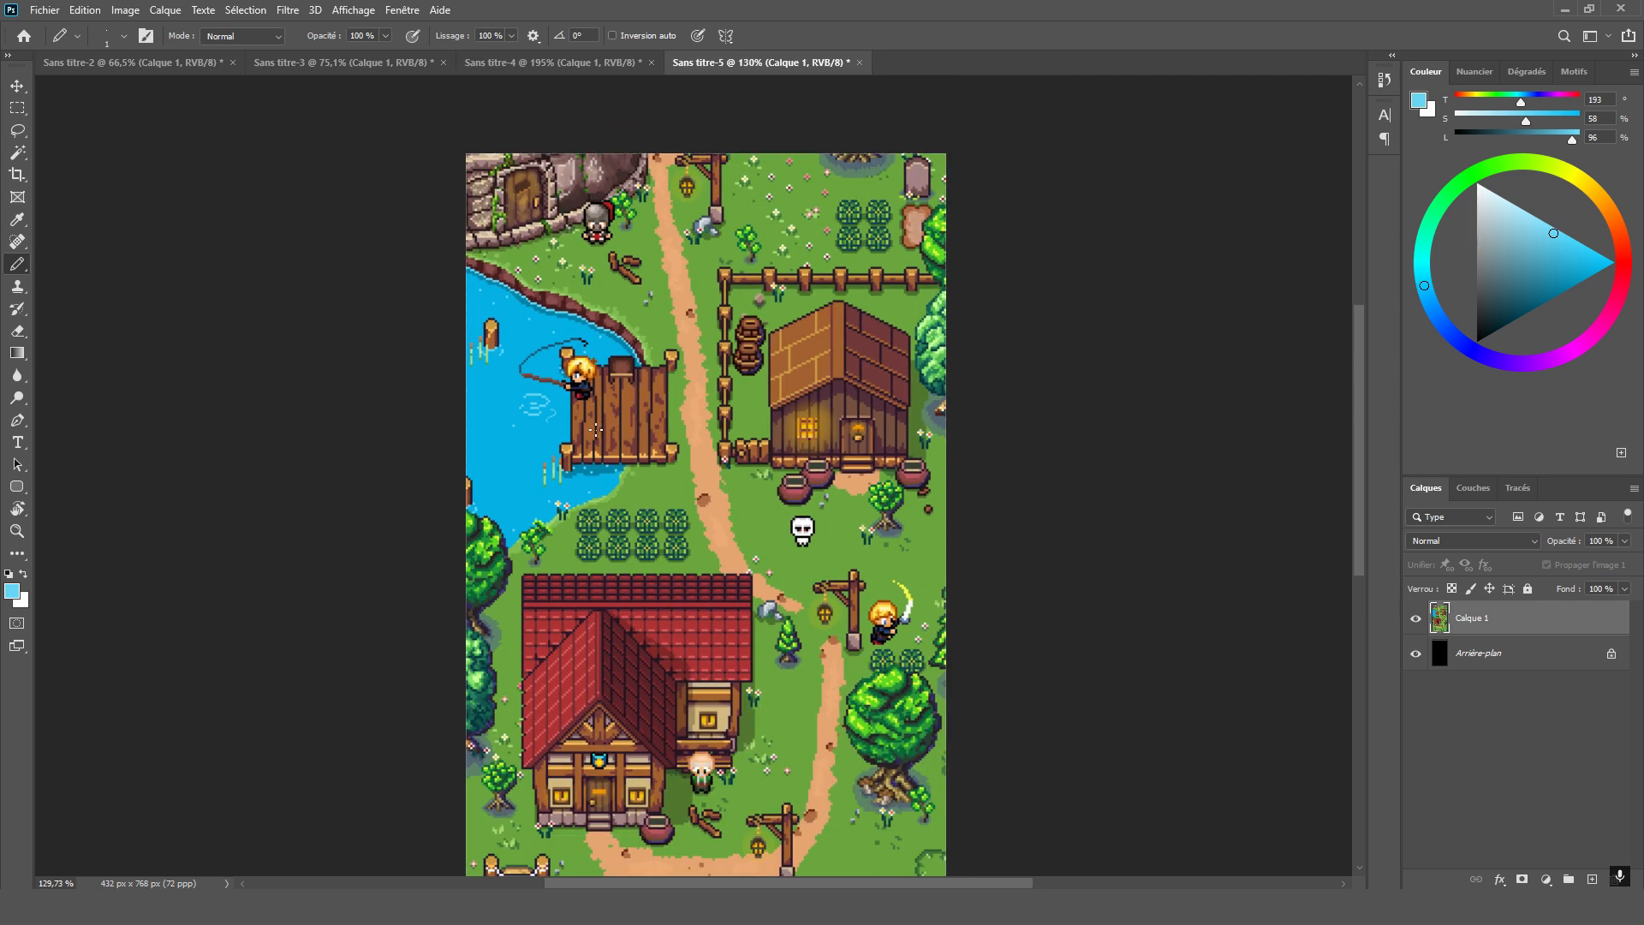
Activate the Rectangular Marquee tool on the village map
drag(570, 492, 607, 424)
click(17, 107)
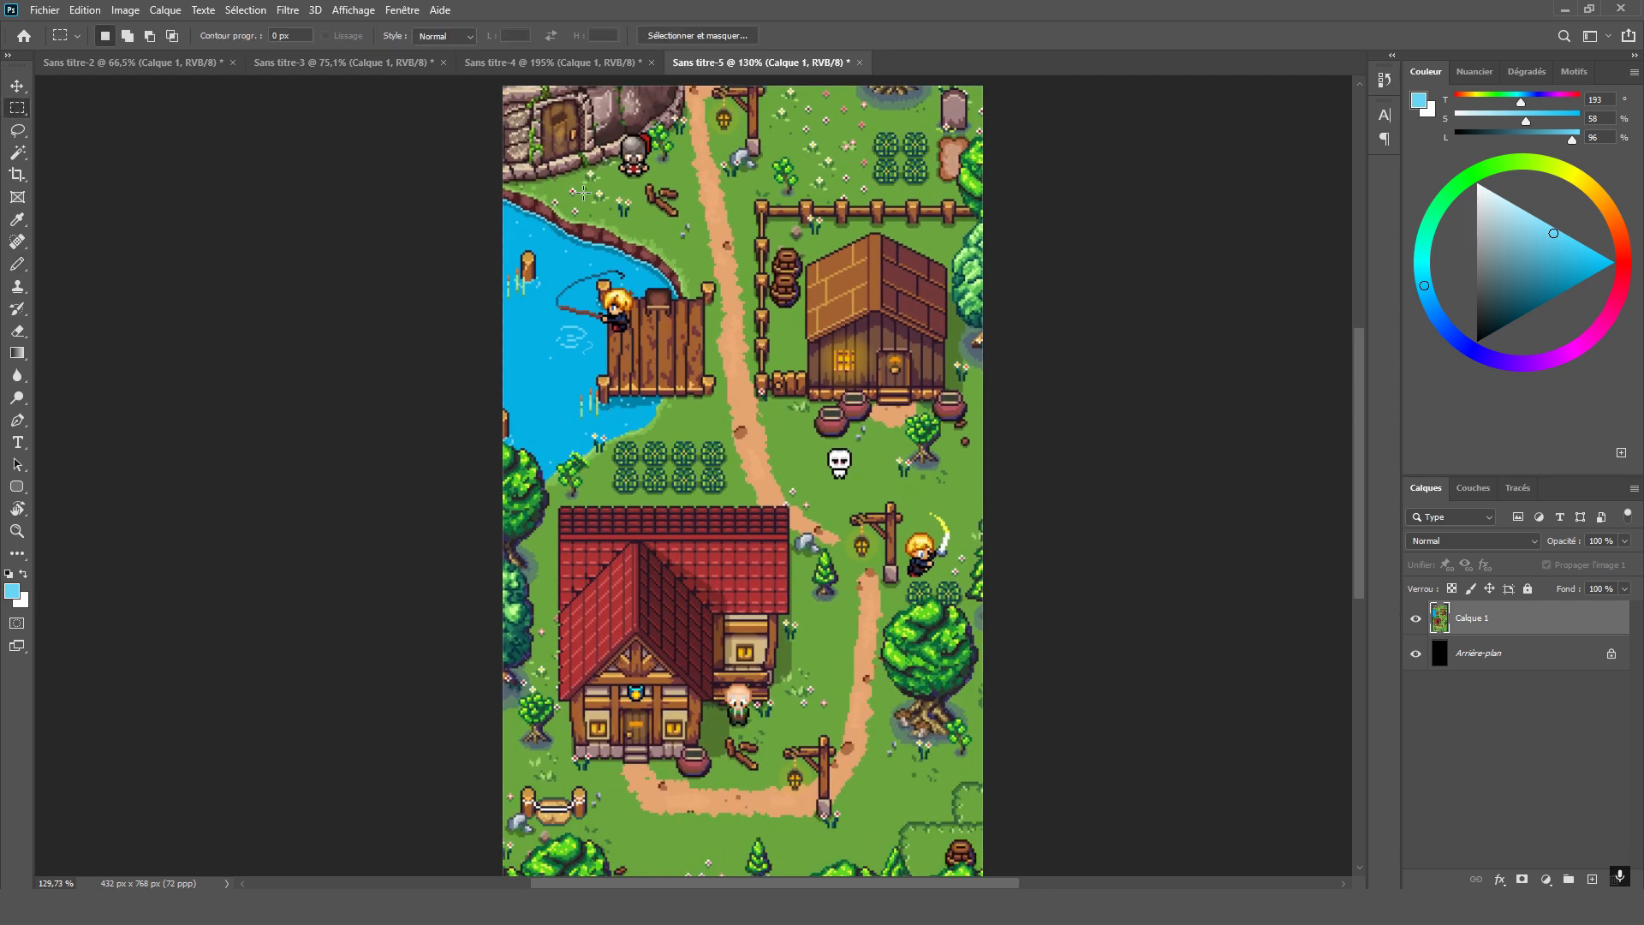
drag(616, 189, 628, 221)
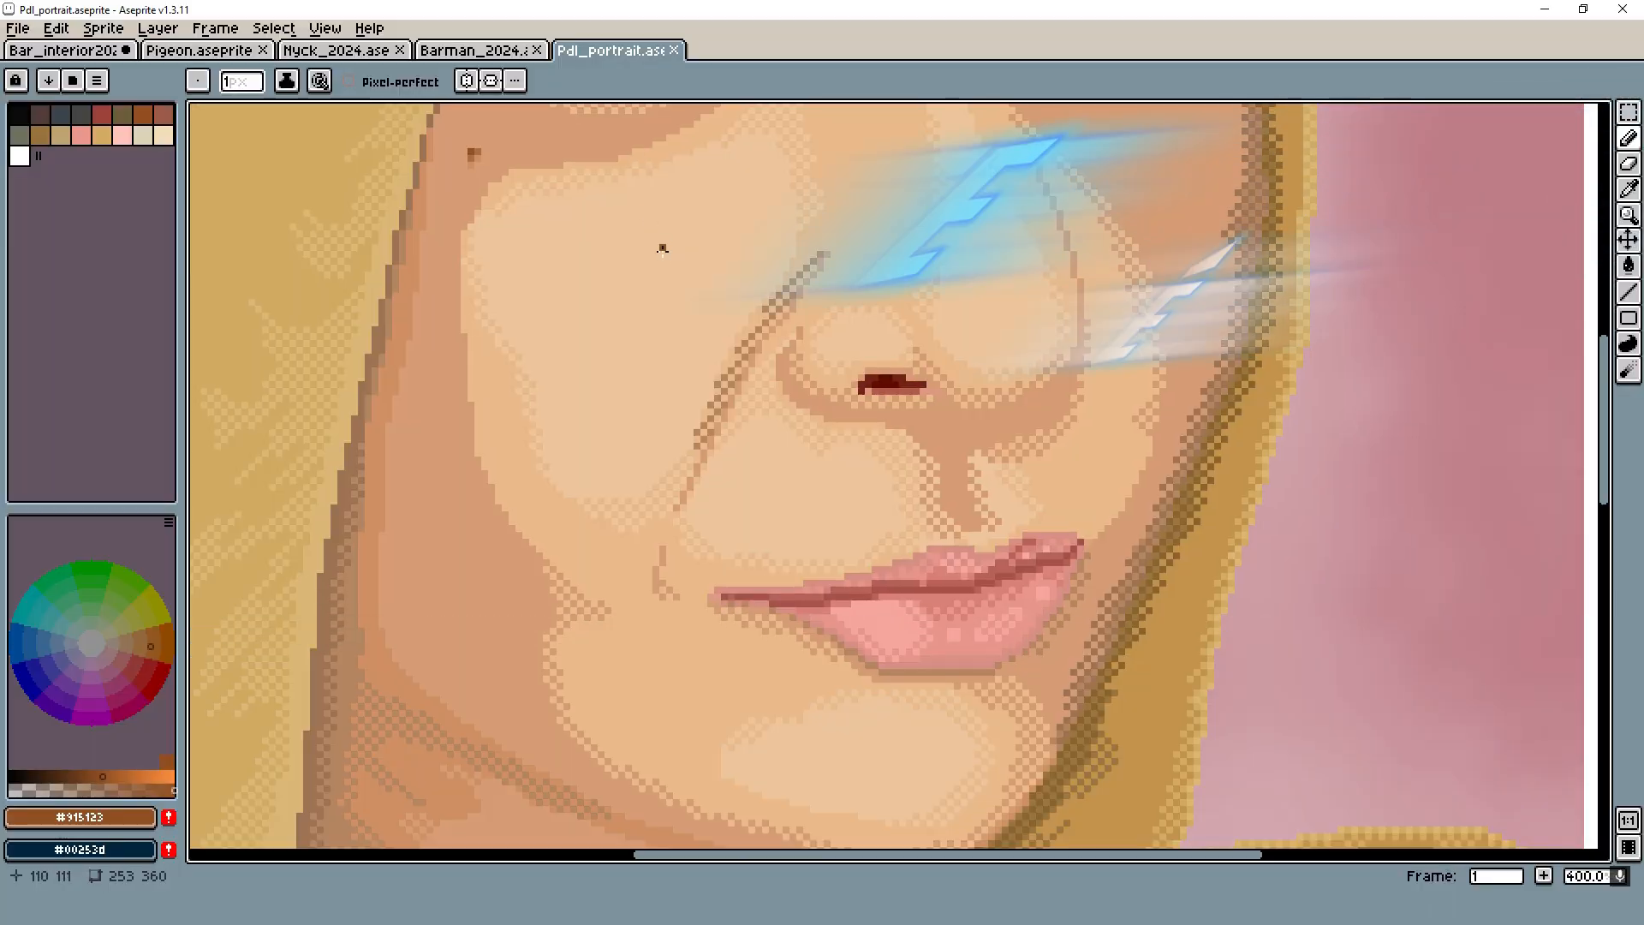
Switch to Aseprite and place a brown #ad6c3d pixel on the portrait's cheek, between the smile line and the mouth
scroll(722, 471, up, 3)
scroll(721, 471, right, 5)
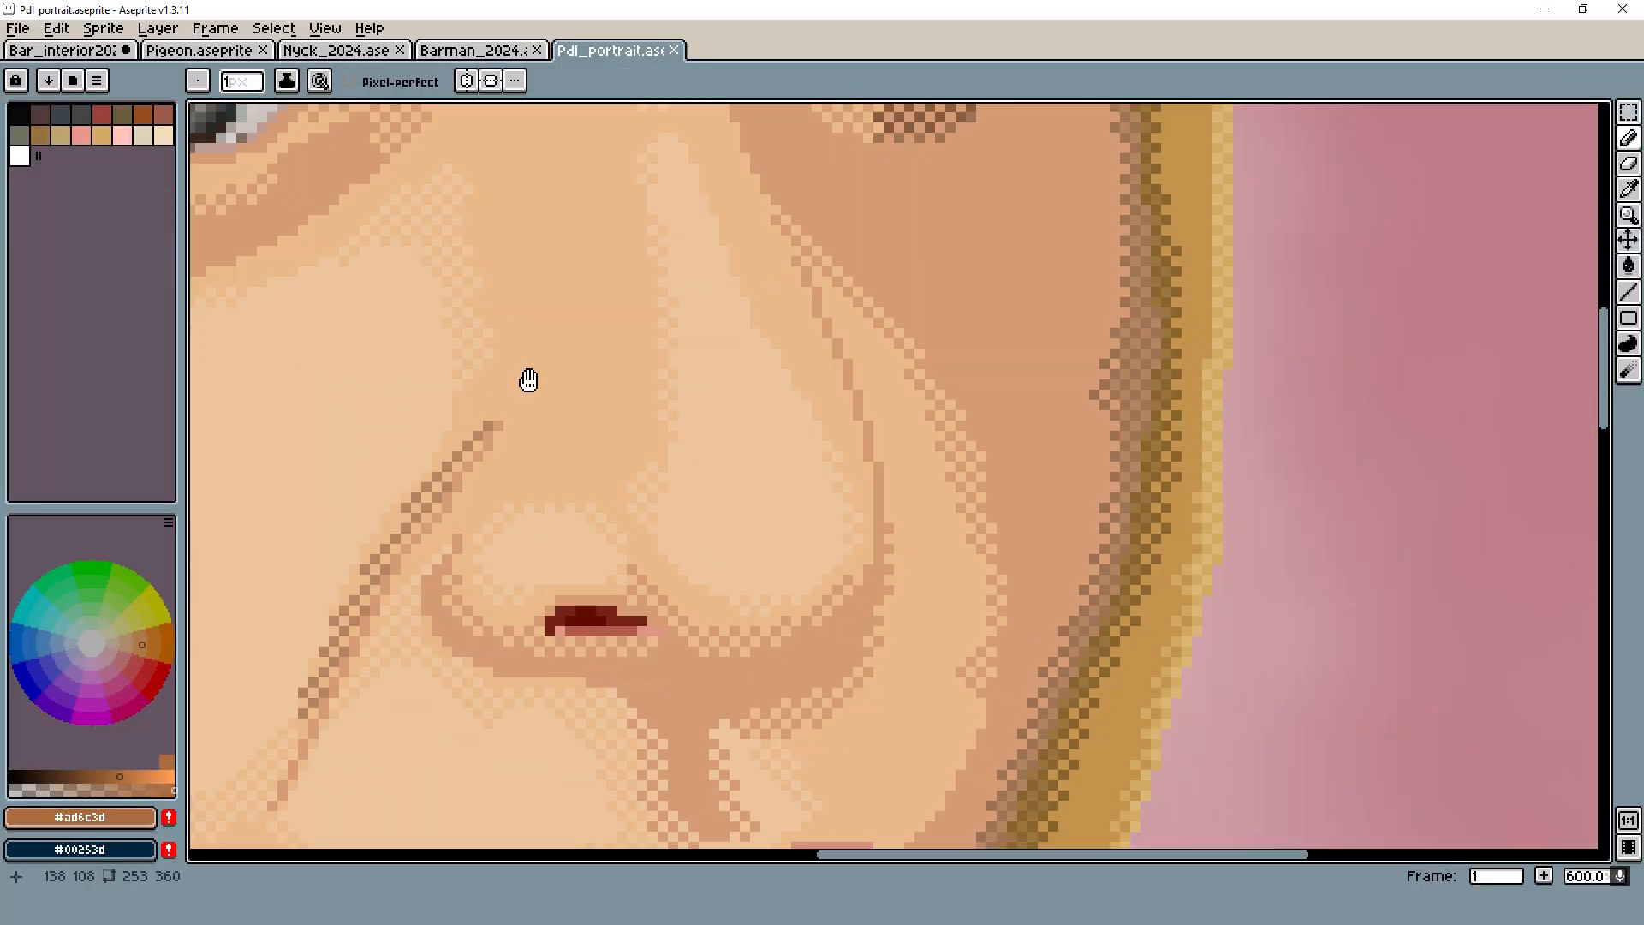
scroll(529, 378, up, 2)
scroll(883, 548, down, 5)
scroll(636, 535, left, 5)
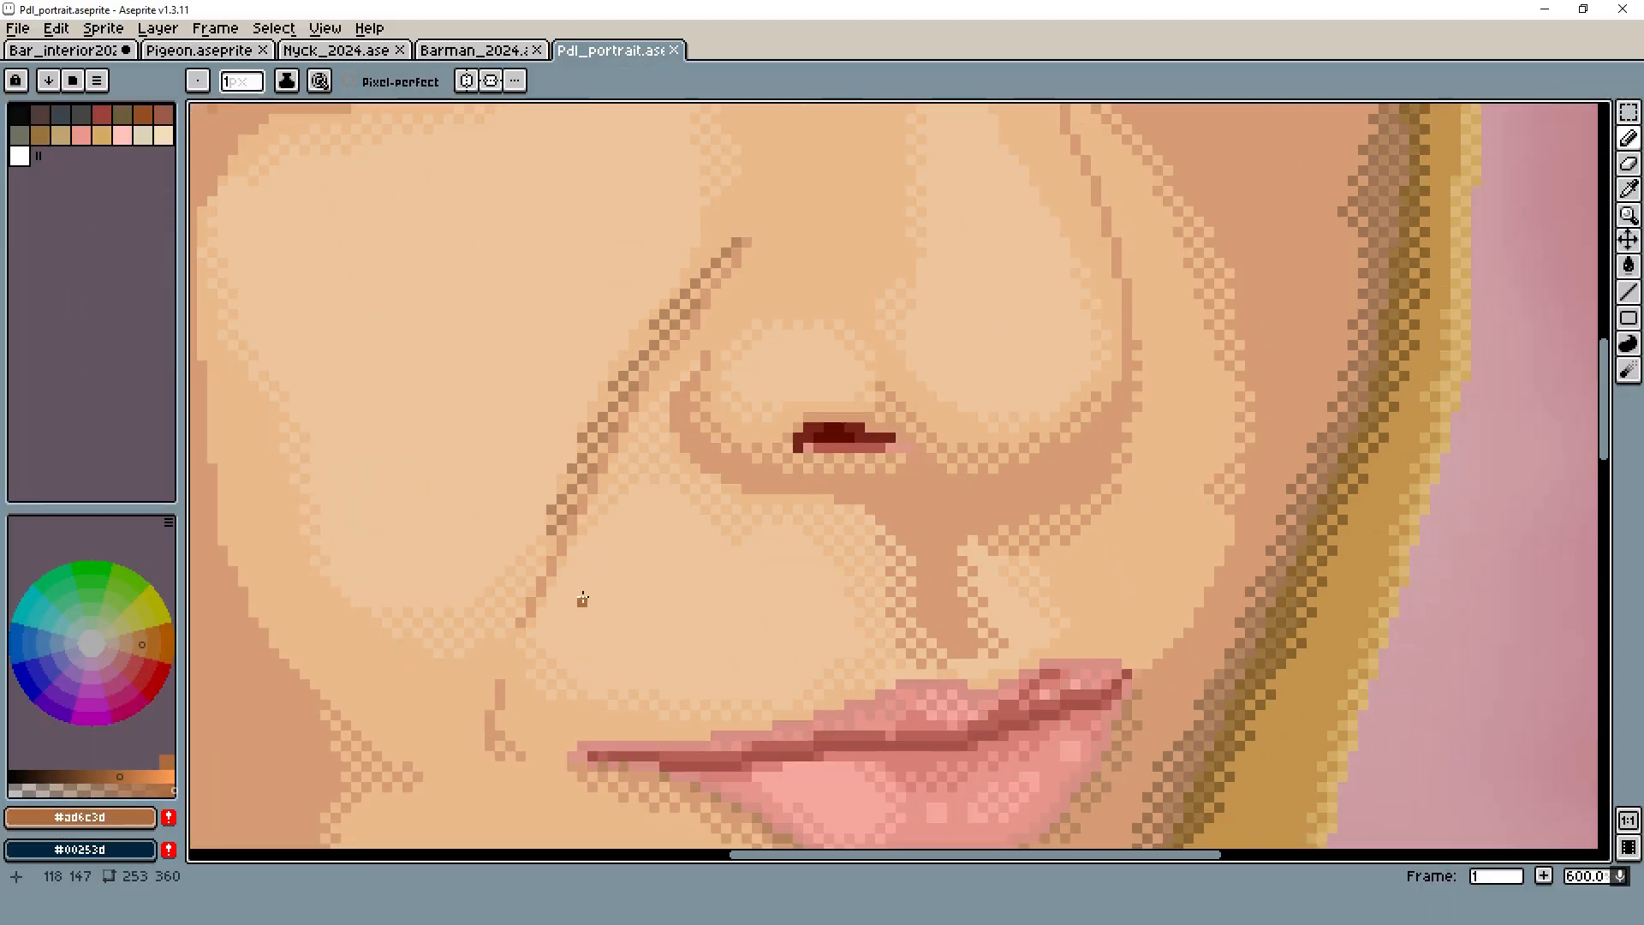
click(583, 600)
Sample the lighter tone #cf9063 and paint pixels around the brown cheek pixel to form a beauty spot
mouse_move(462, 316)
mouse_down()
mouse_move(672, 522)
mouse_move(719, 540)
mouse_up()
alt+click(475, 320)
scroll(844, 796, up, 3)
drag(843, 796, 882, 580)
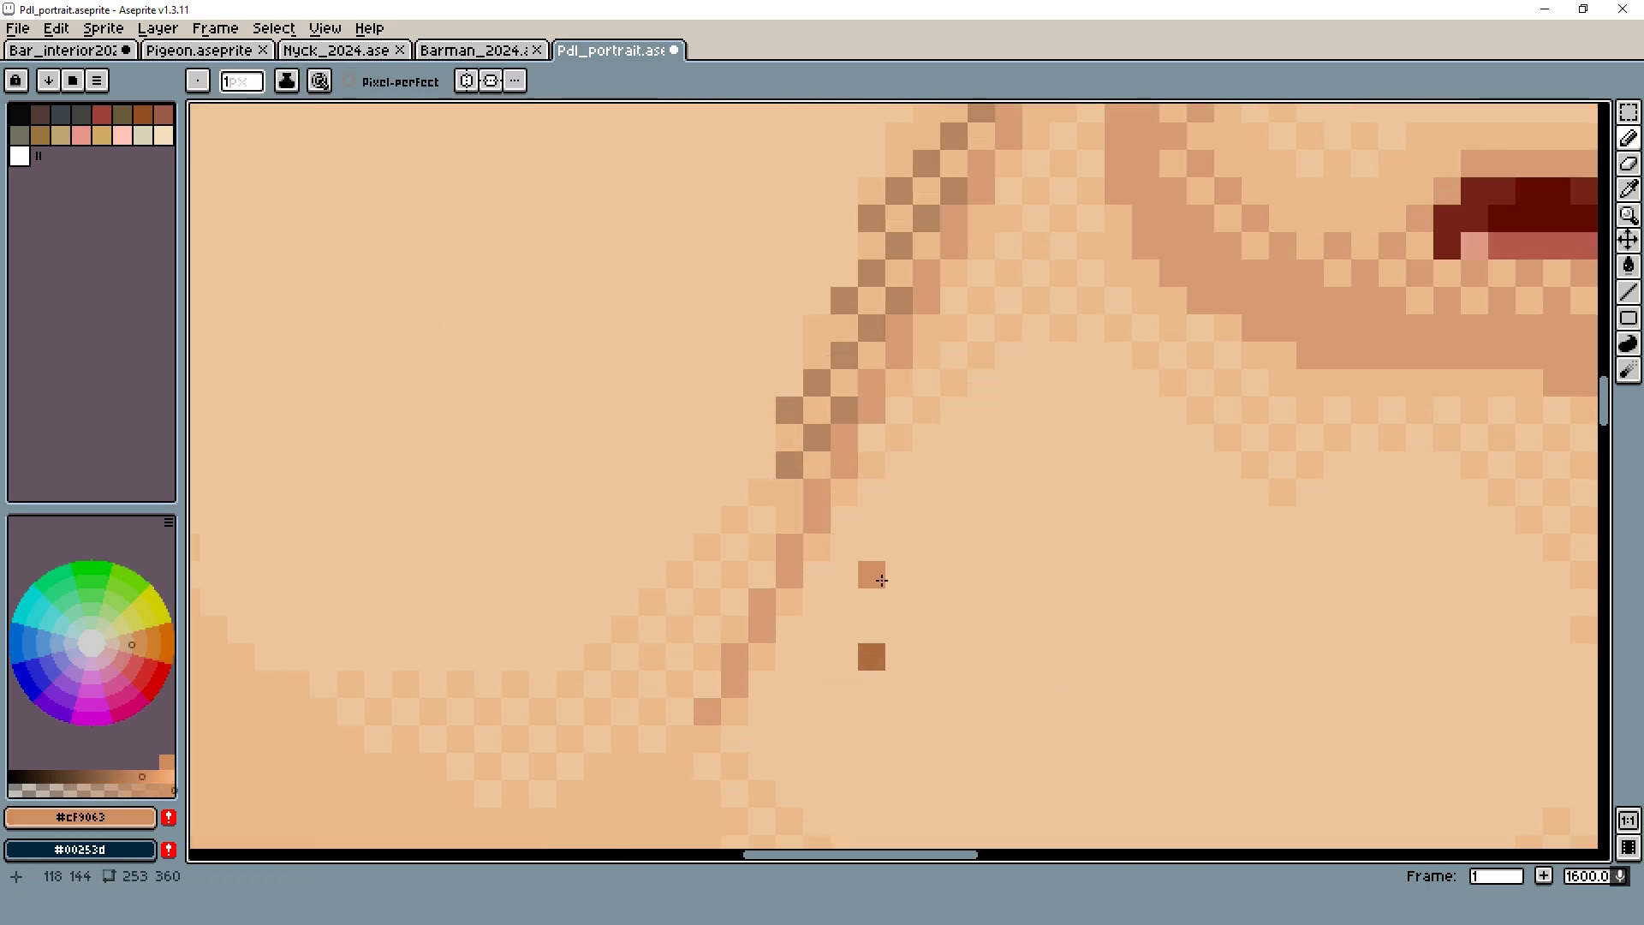
scroll(884, 595, up, 1)
click(826, 675)
click(858, 645)
scroll(805, 371, down, 8)
drag(913, 332, 656, 526)
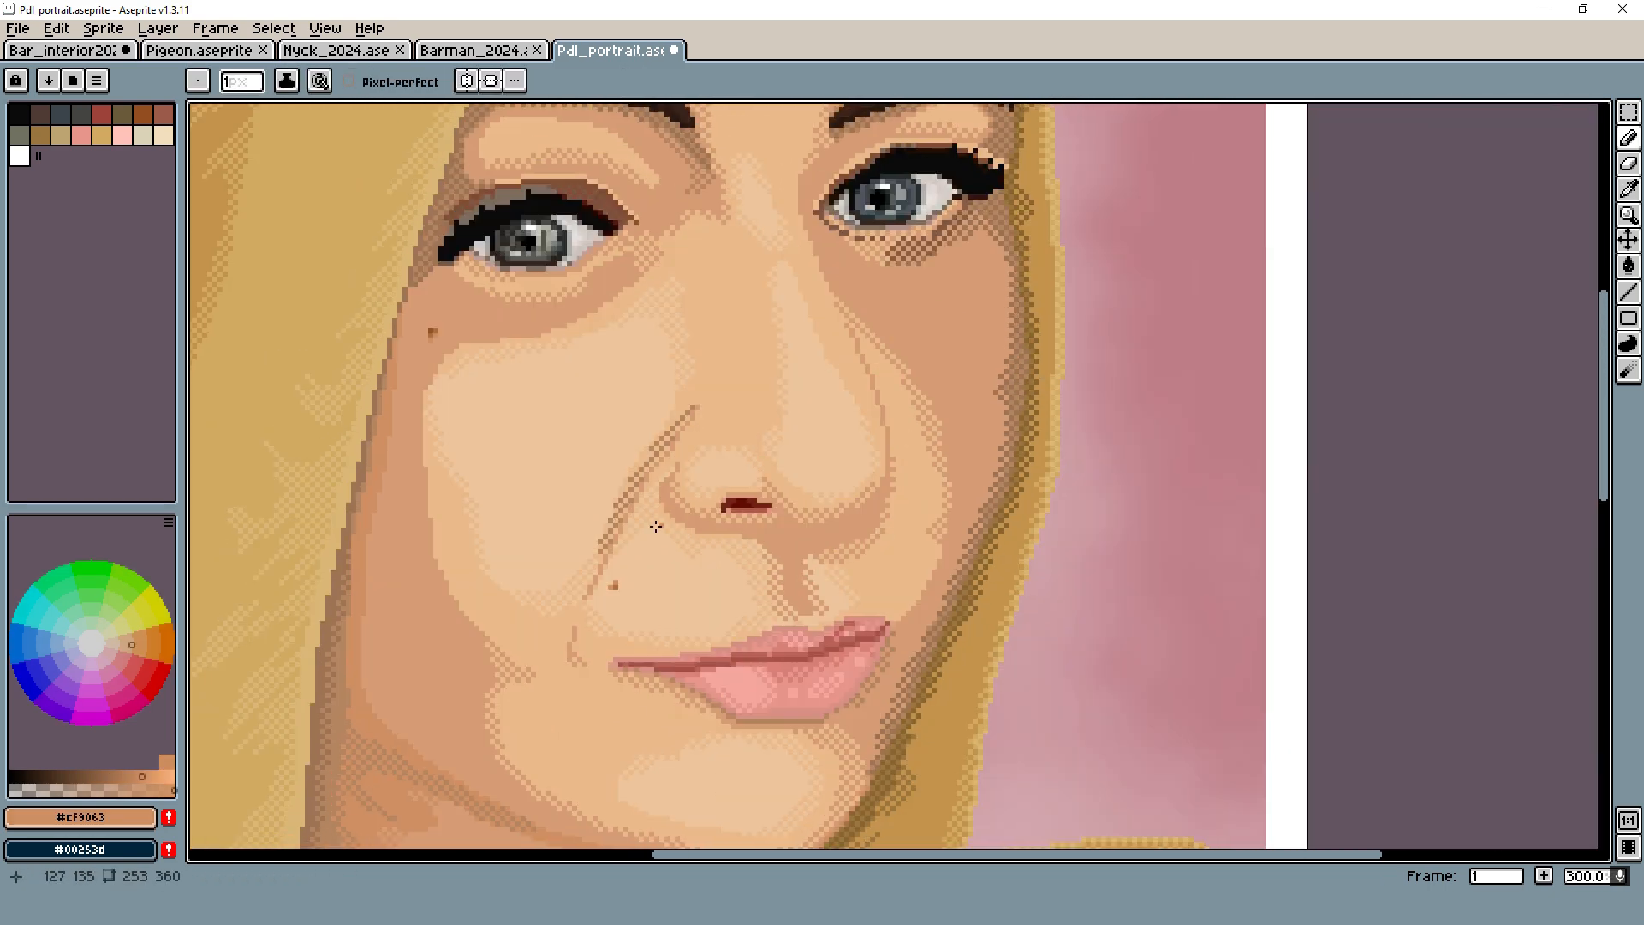
scroll(660, 488, down, 1)
drag(745, 383, 815, 460)
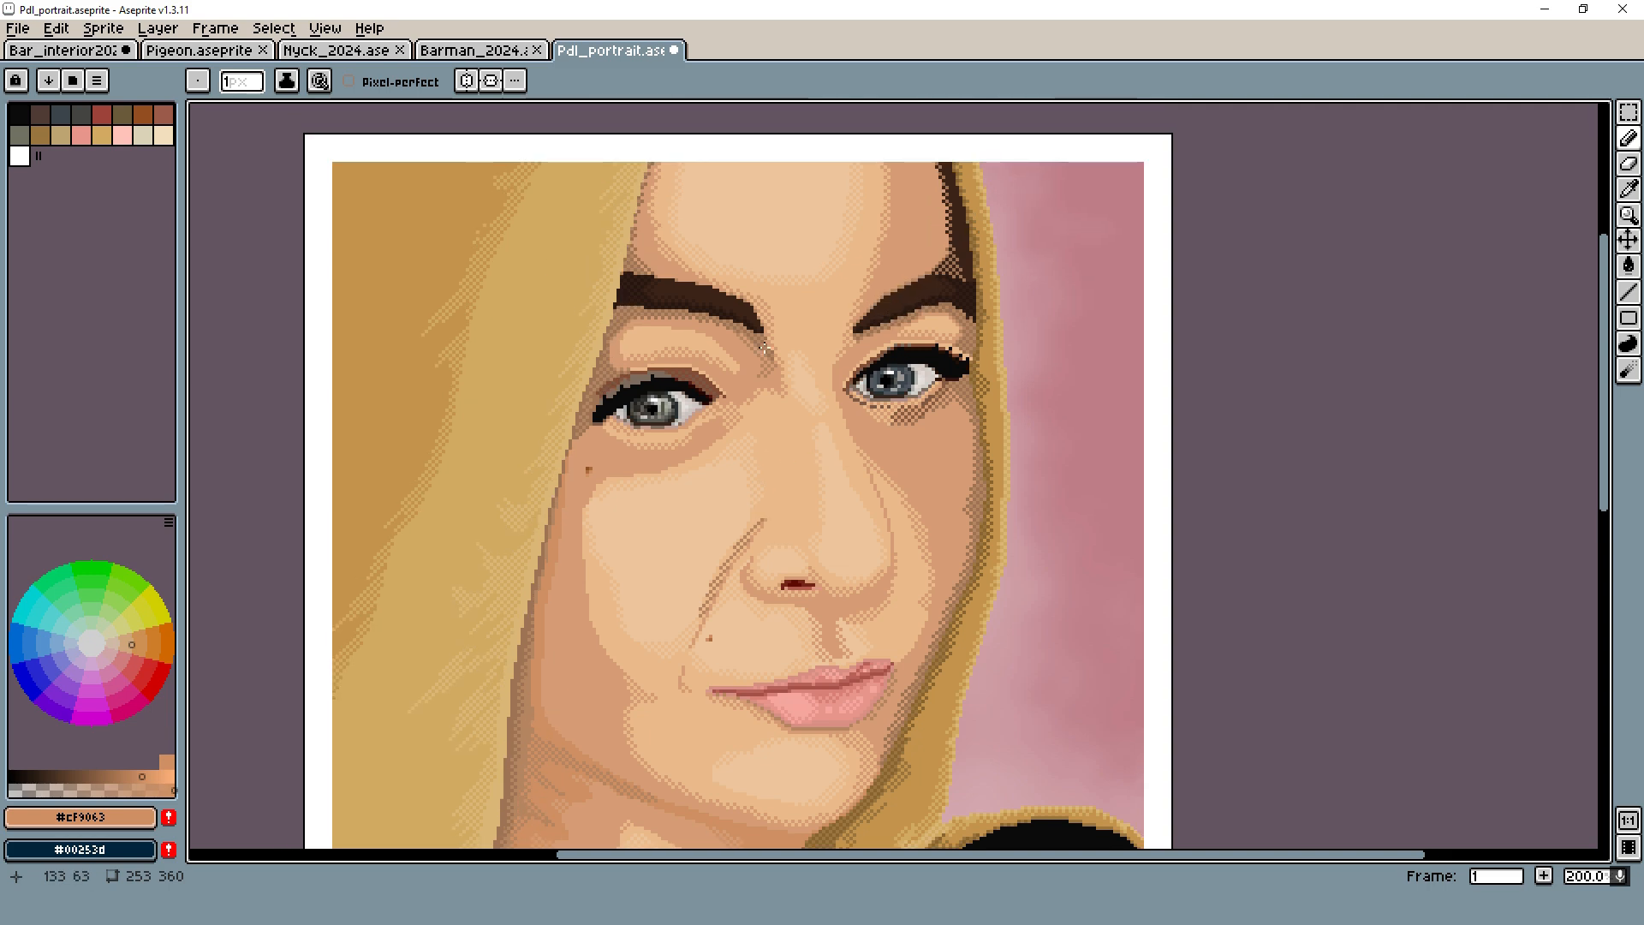
Sample the pink #f6a7a0 from the lower lip of the portrait
drag(764, 346, 949, 243)
scroll(939, 594, up, 4)
alt+click(1045, 591)
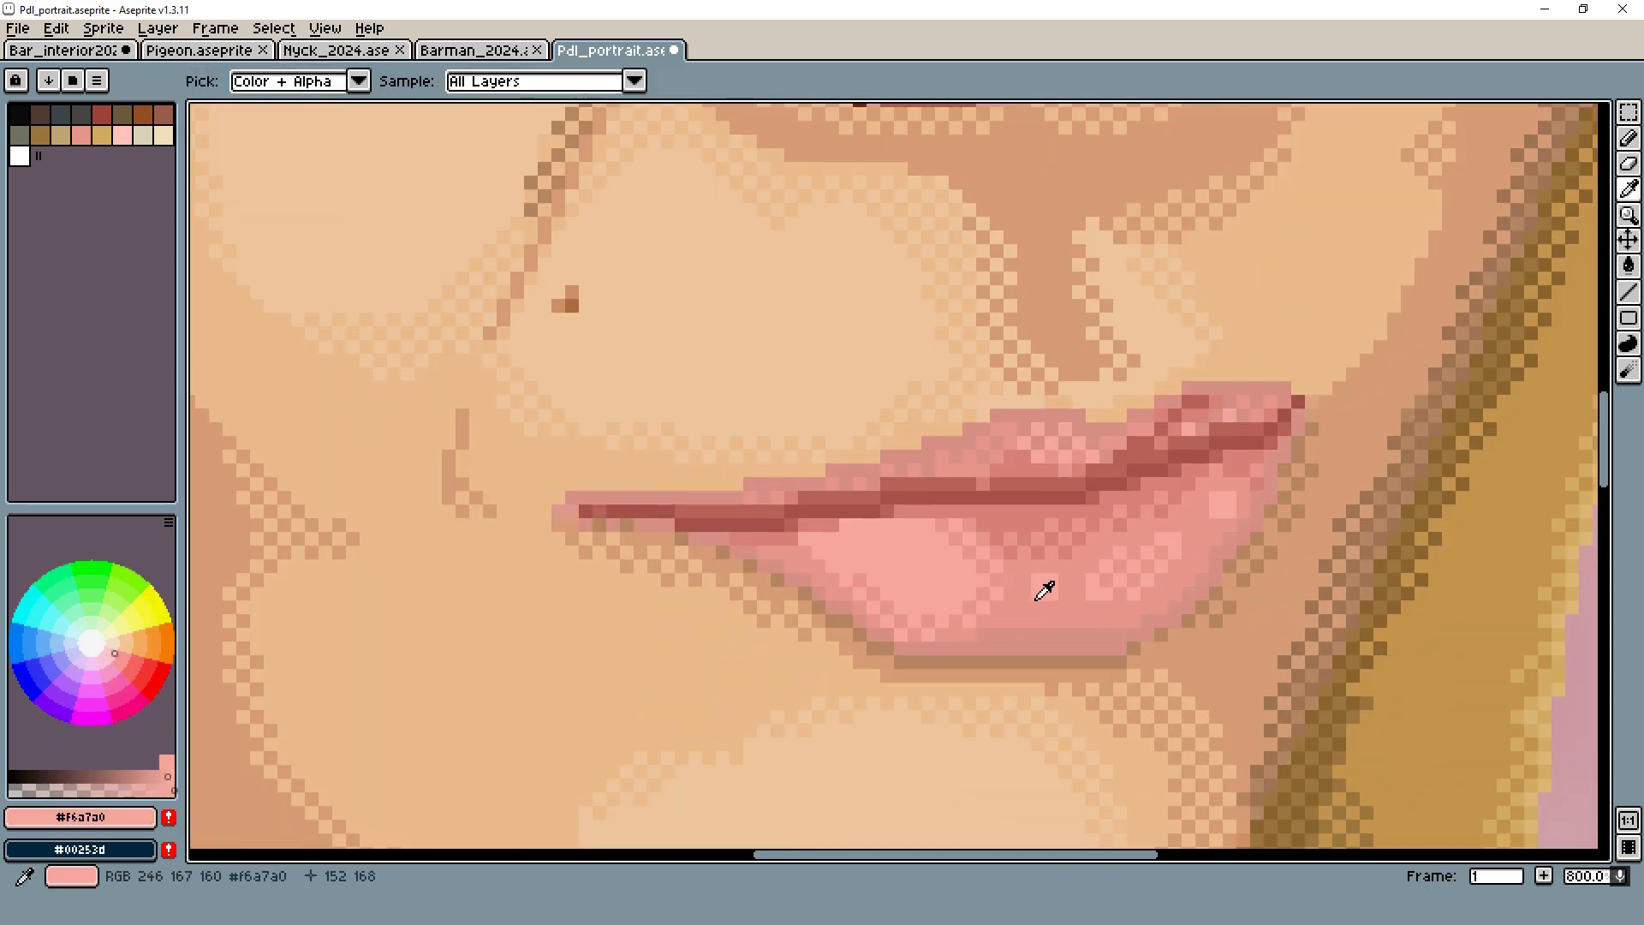
Examine the portrait as a whole and its eyes, eyebrows and skin shading up close
scroll(1082, 487, down, 6)
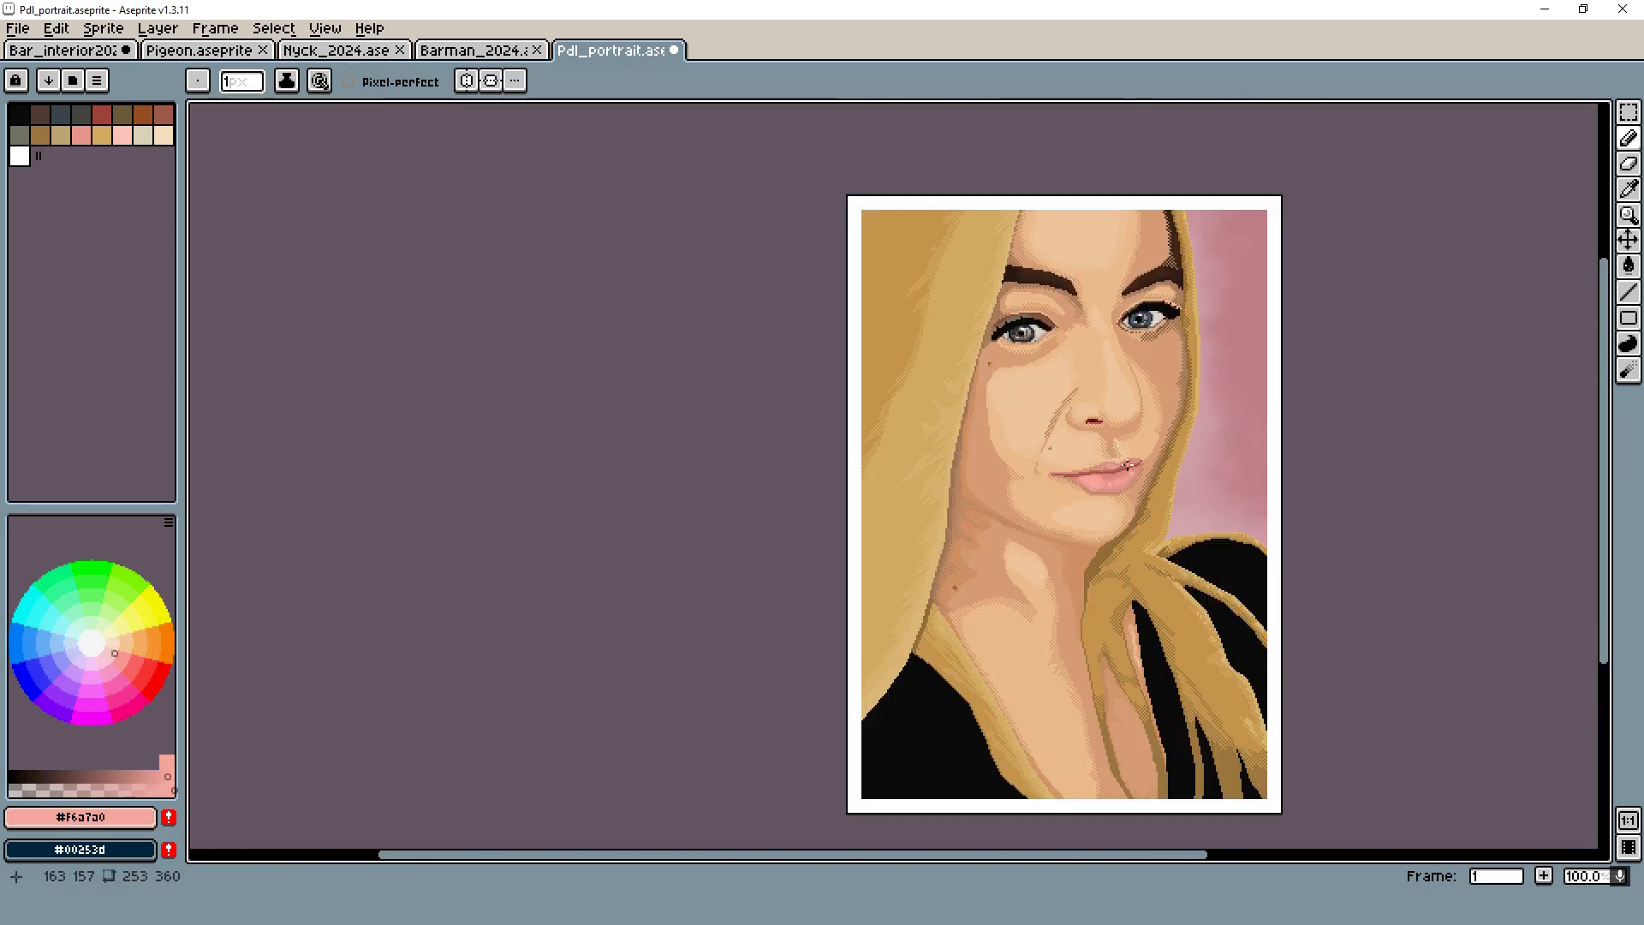
scroll(1010, 396, up, 1)
drag(1010, 396, 1011, 542)
scroll(1216, 268, up, 3)
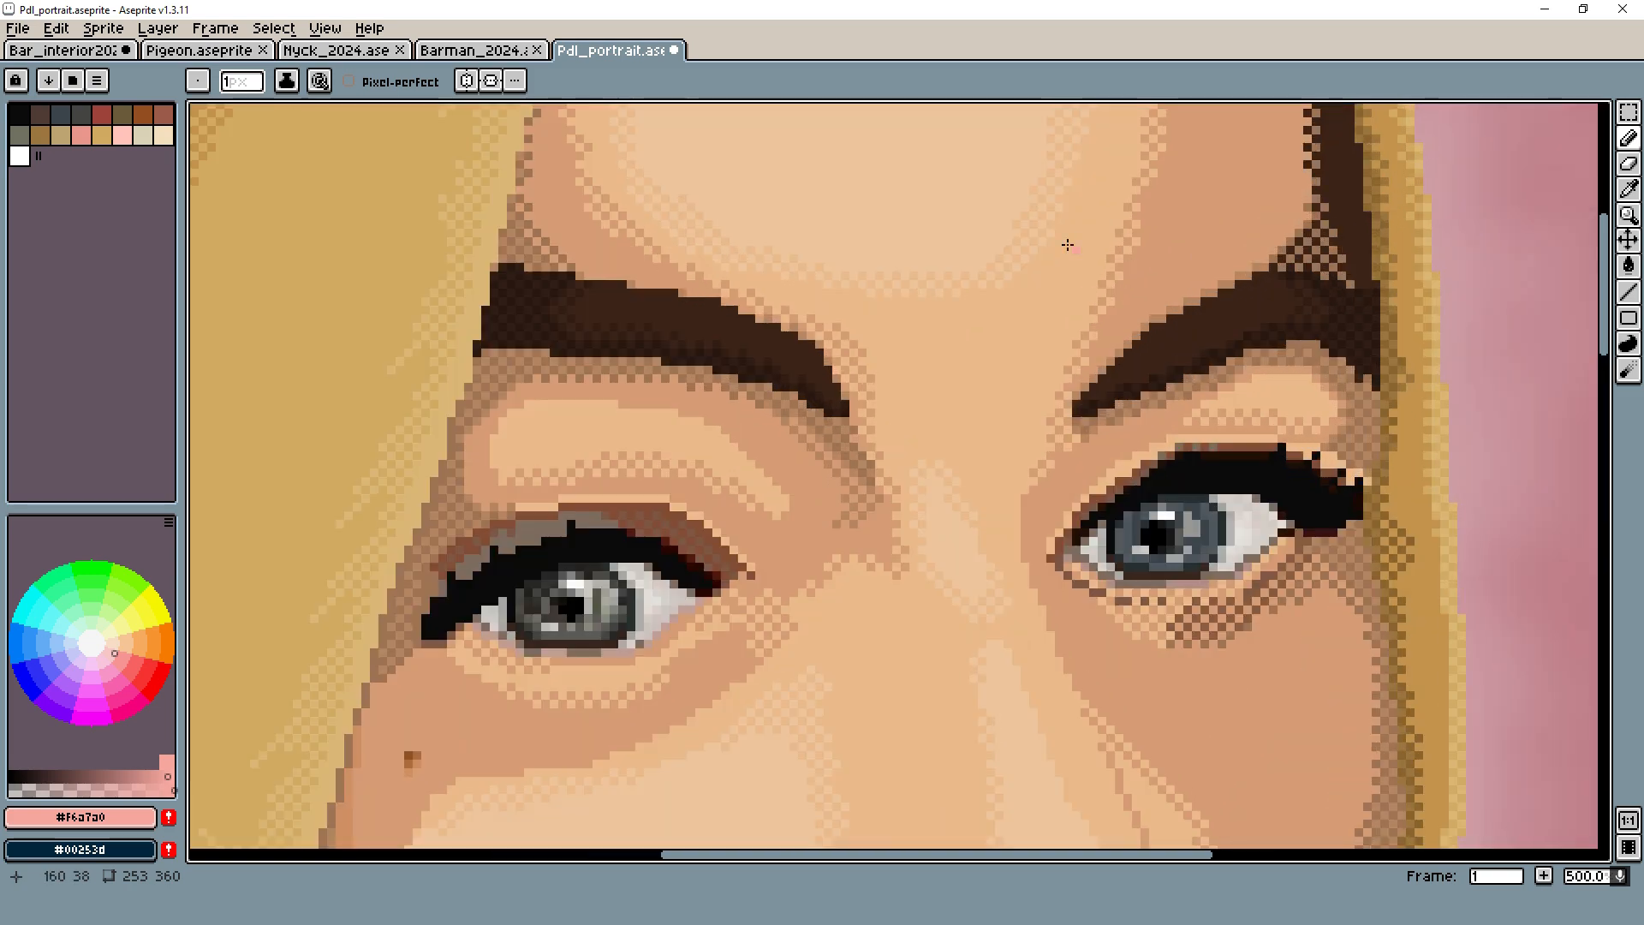
drag(951, 271, 959, 310)
scroll(1056, 439, down, 3)
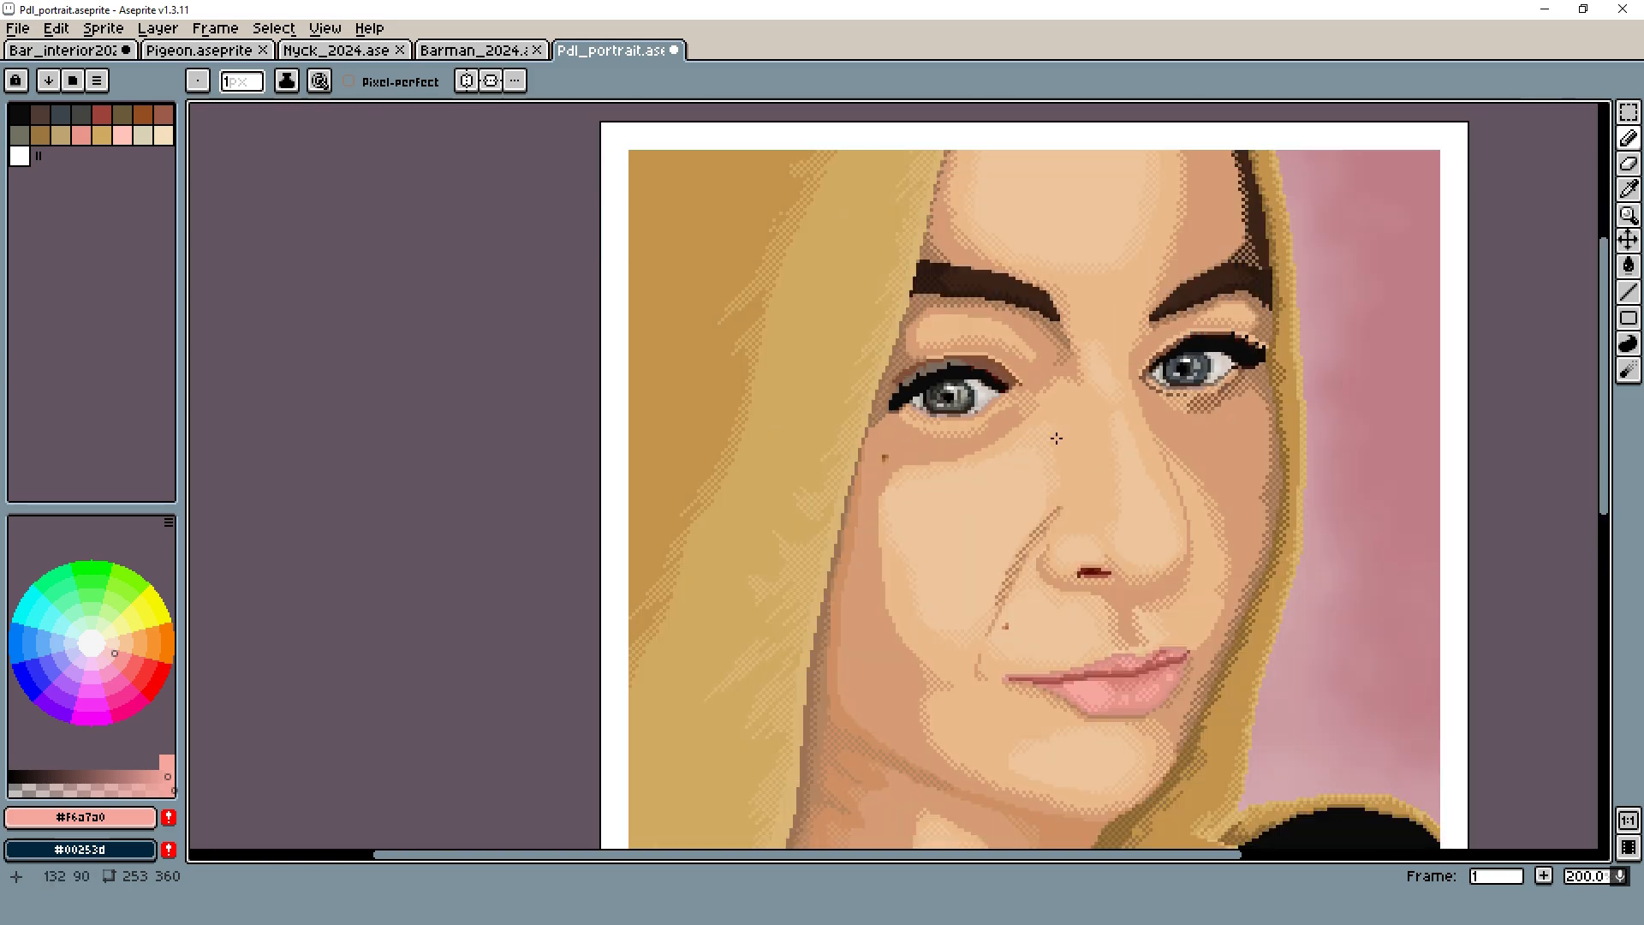
drag(986, 635, 900, 557)
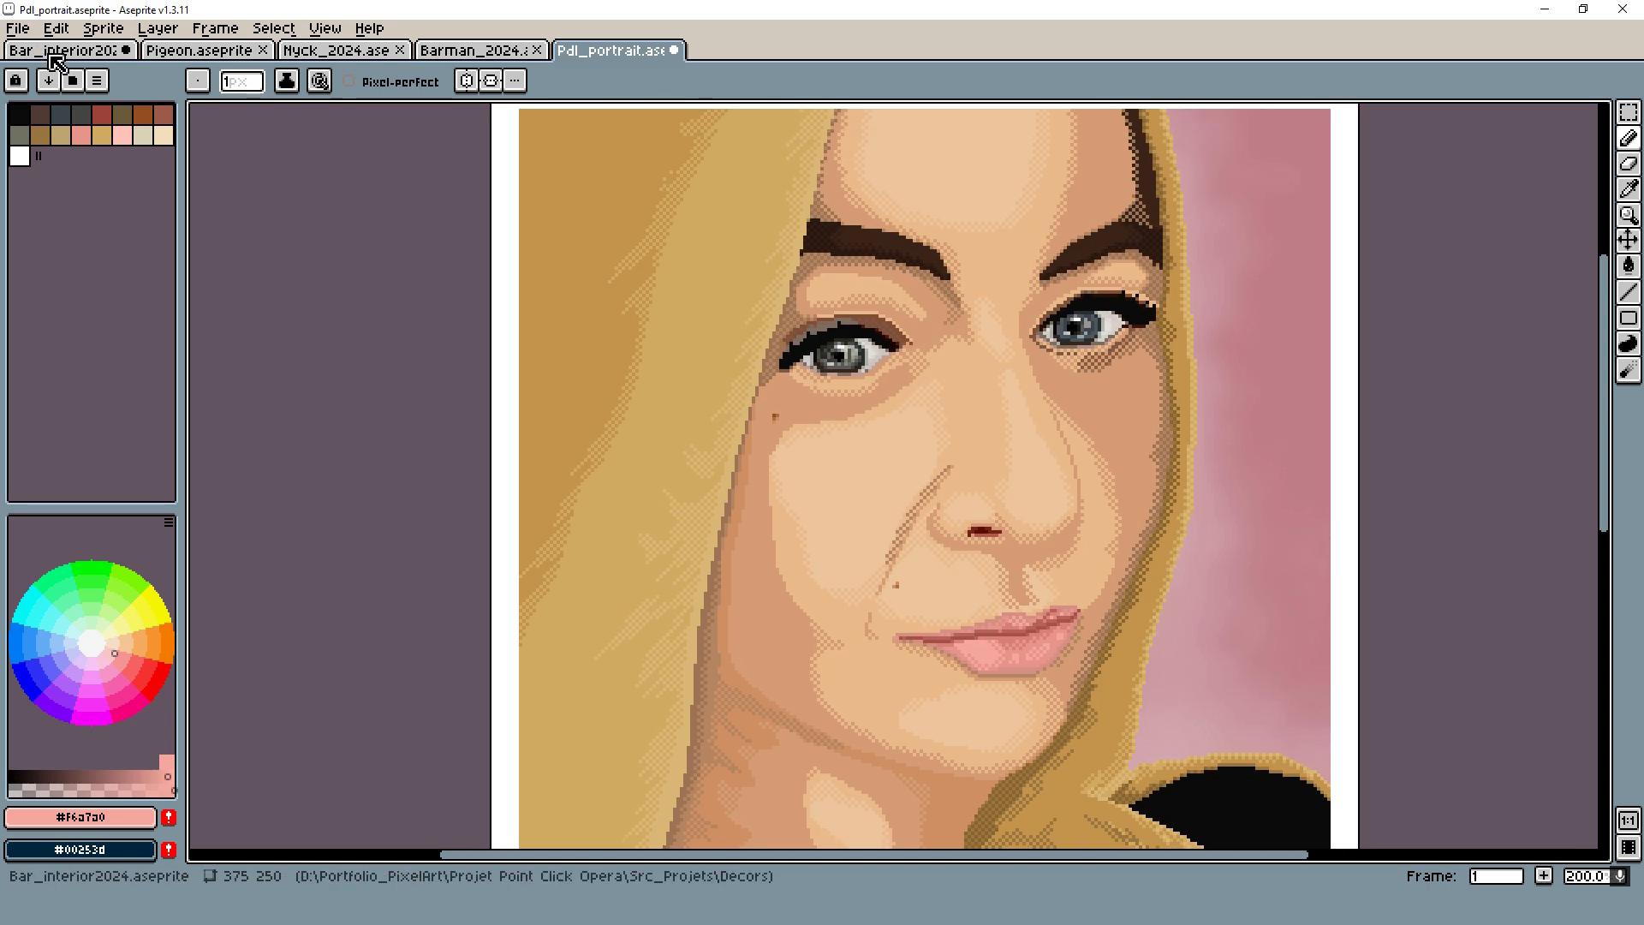
Switch to the Bar_interior2024 scene and check its grid settings without changing them
click(163, 49)
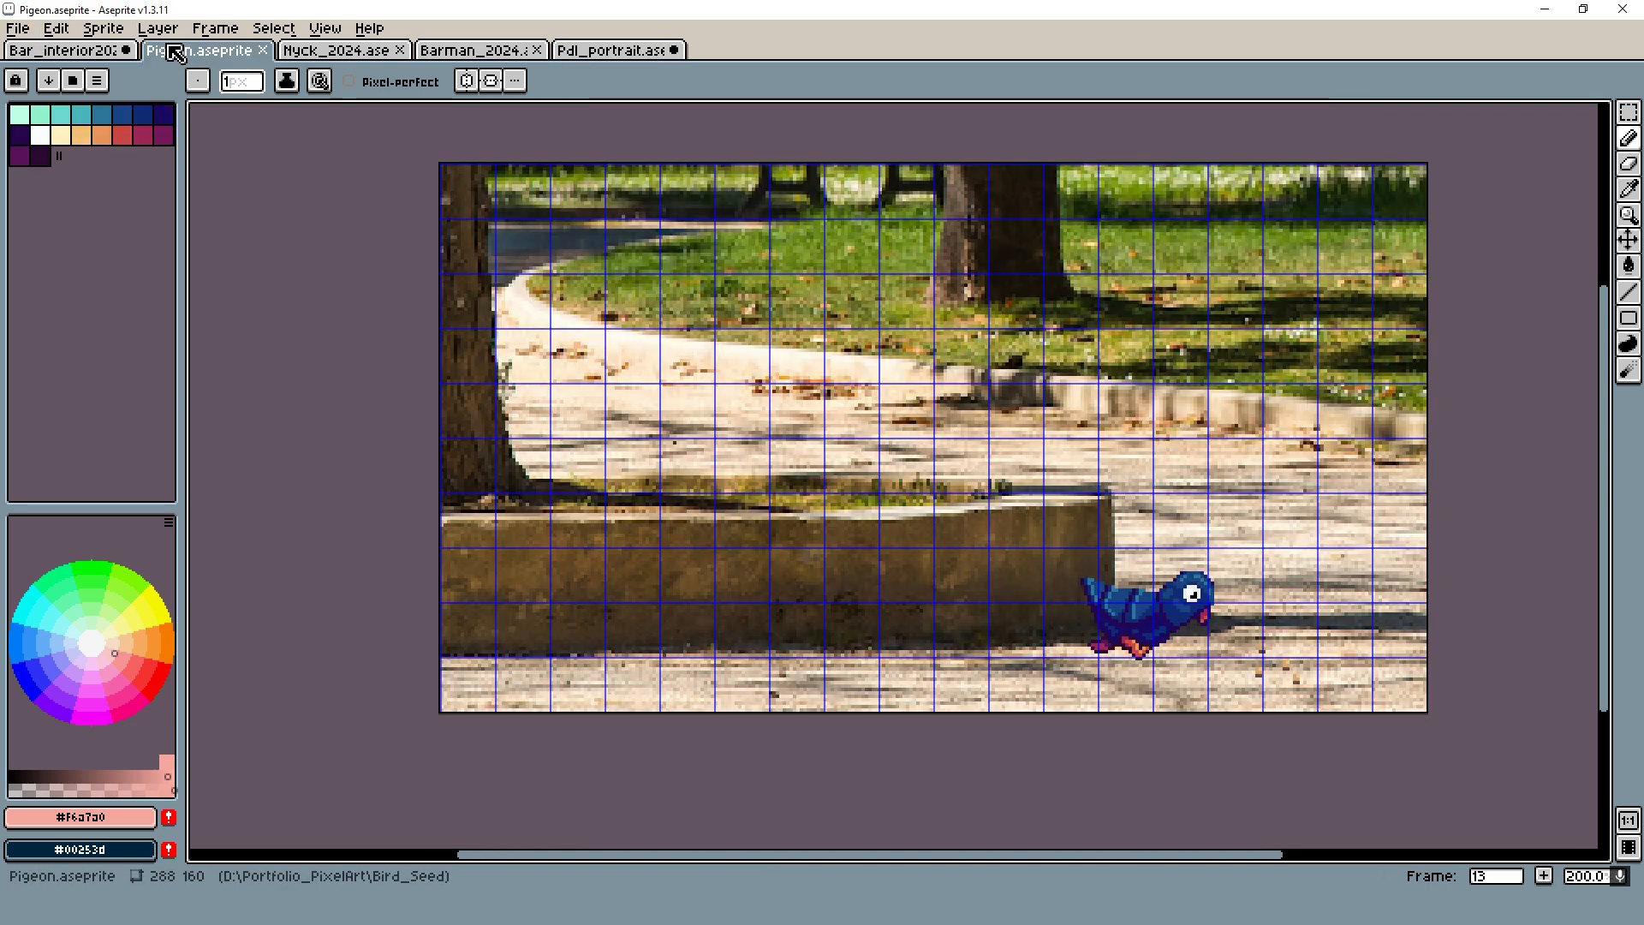
click(97, 53)
scroll(514, 249, up, 2)
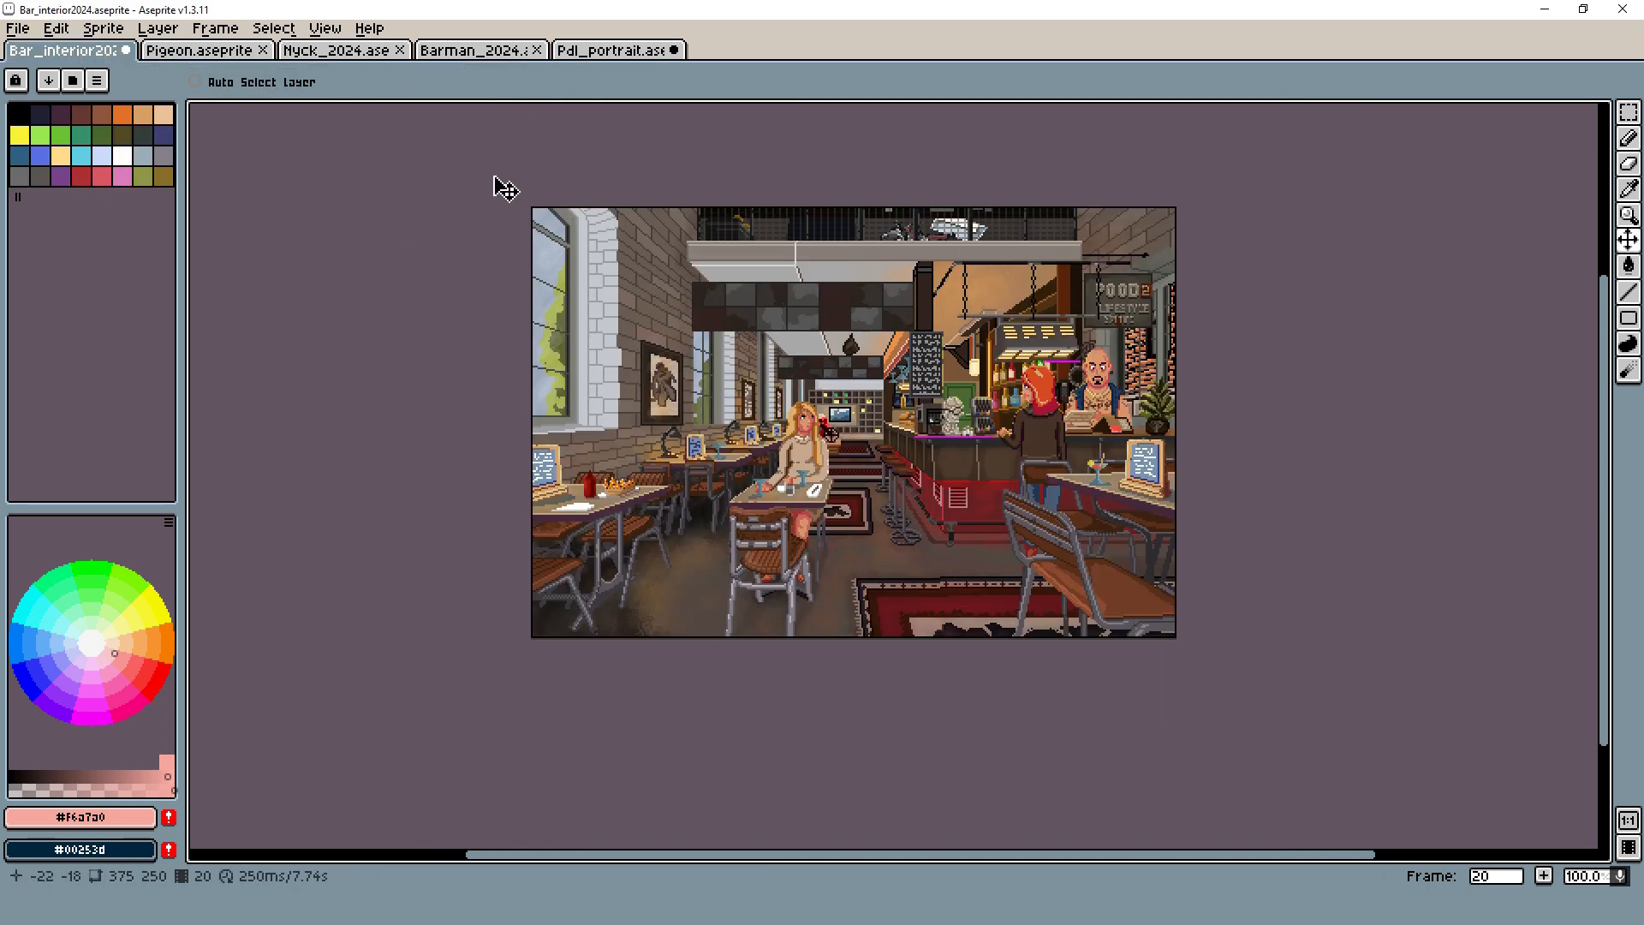
click(291, 30)
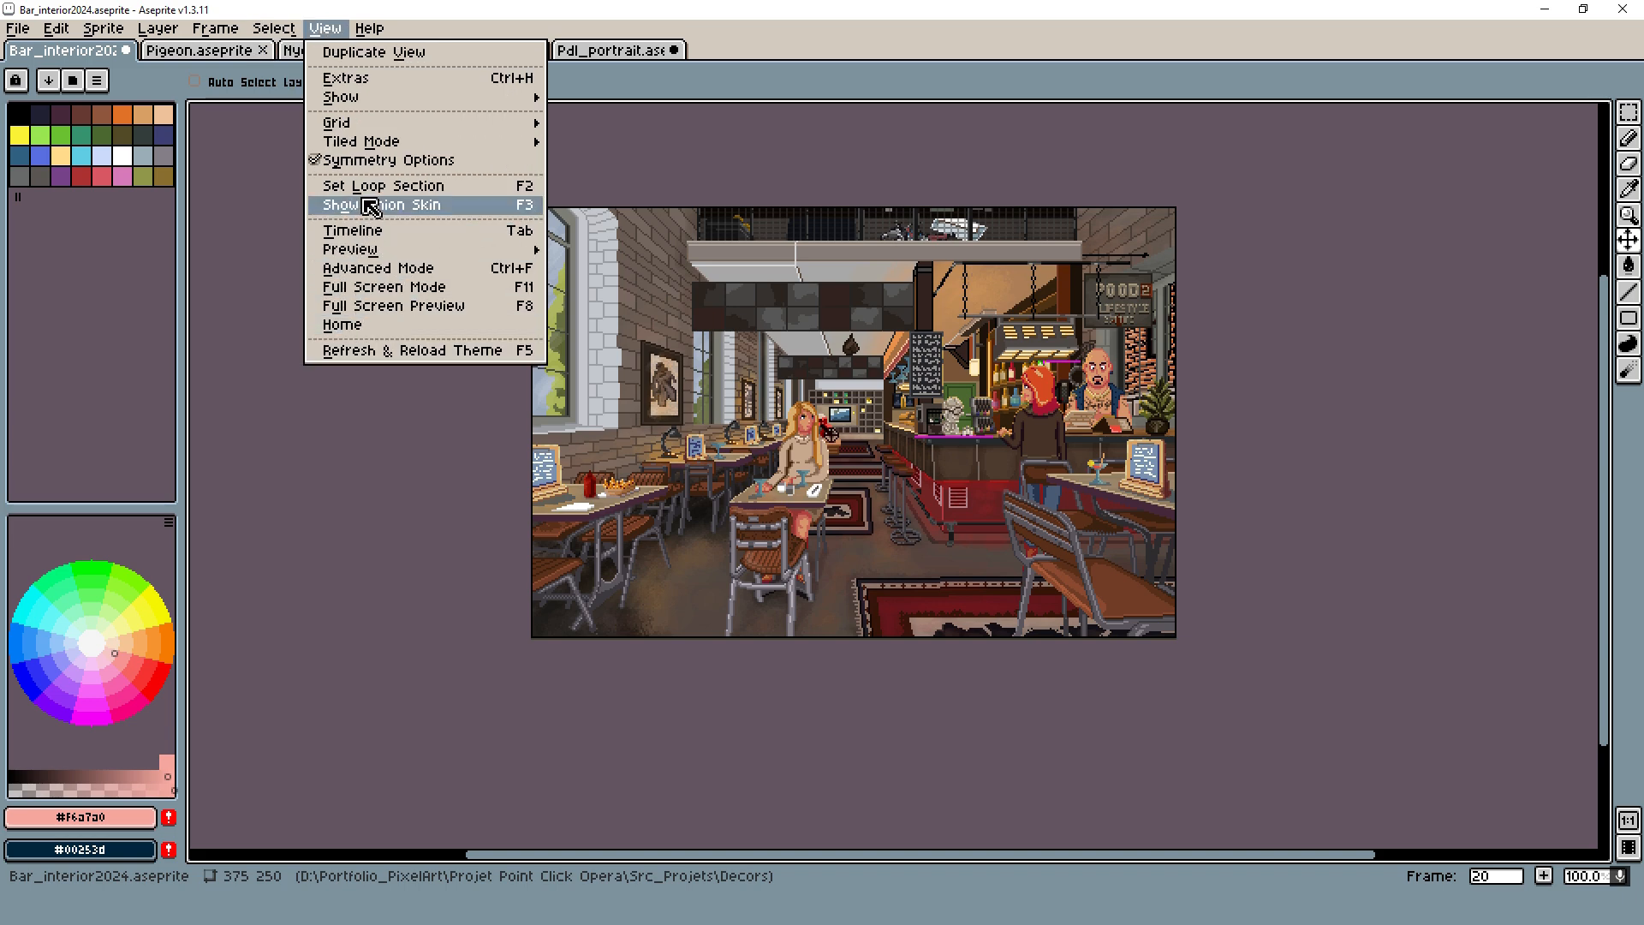
mouse_move(368, 126)
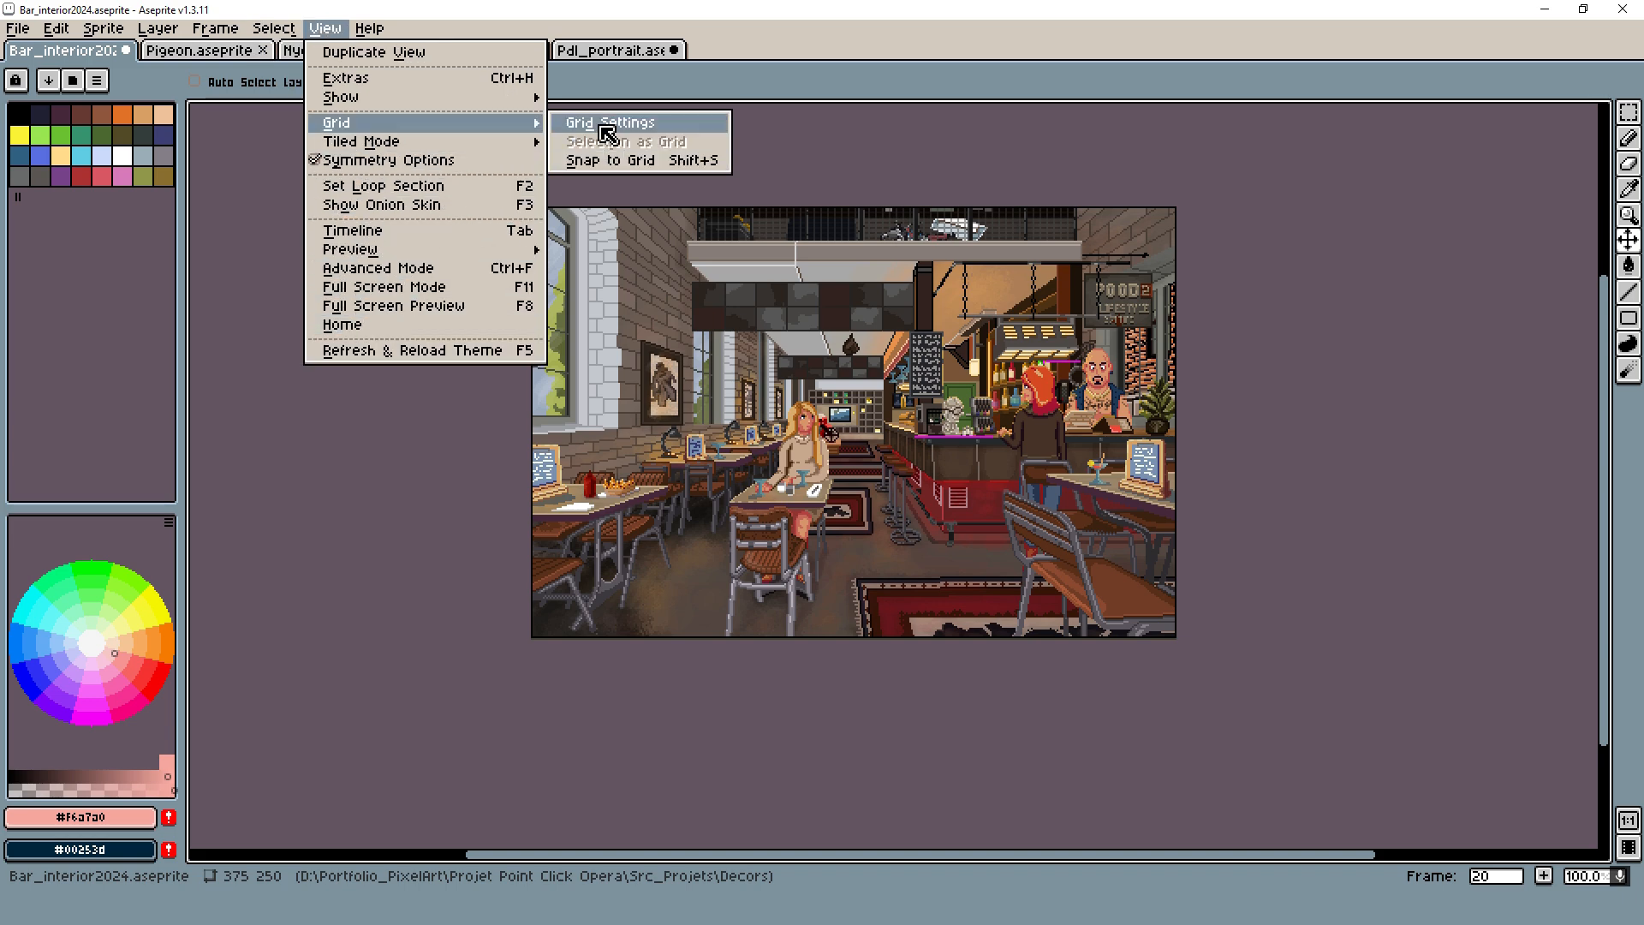
click(603, 127)
click(894, 459)
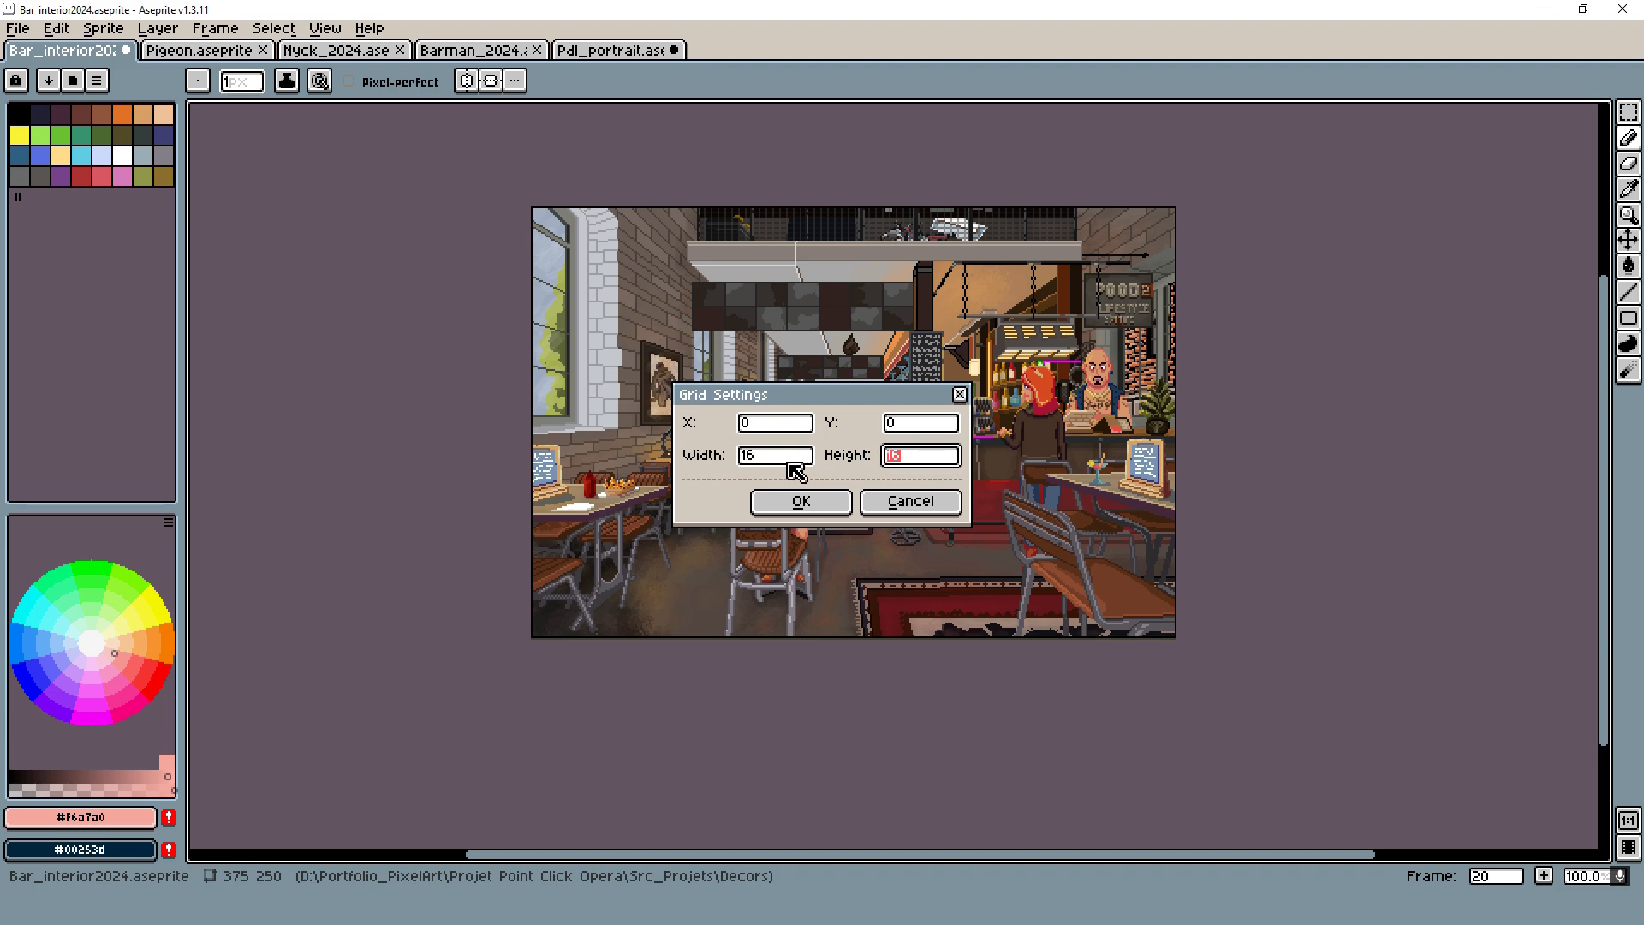
click(911, 501)
Try to display the grid over the bar interior
click(325, 28)
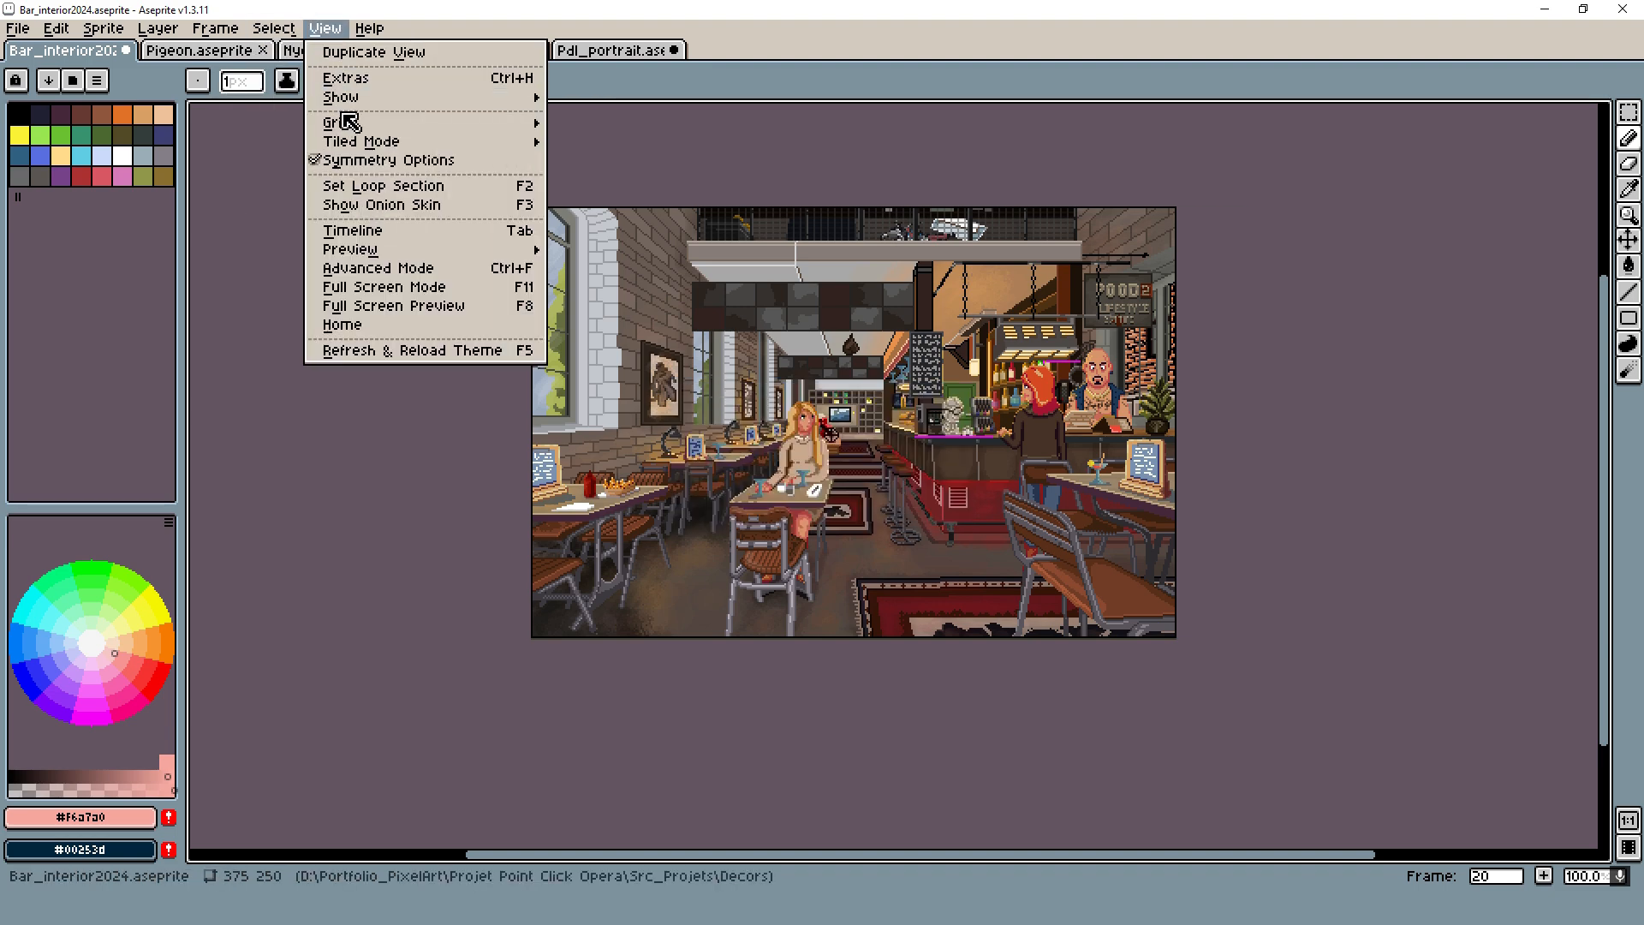
mouse_move(343, 96)
click(616, 141)
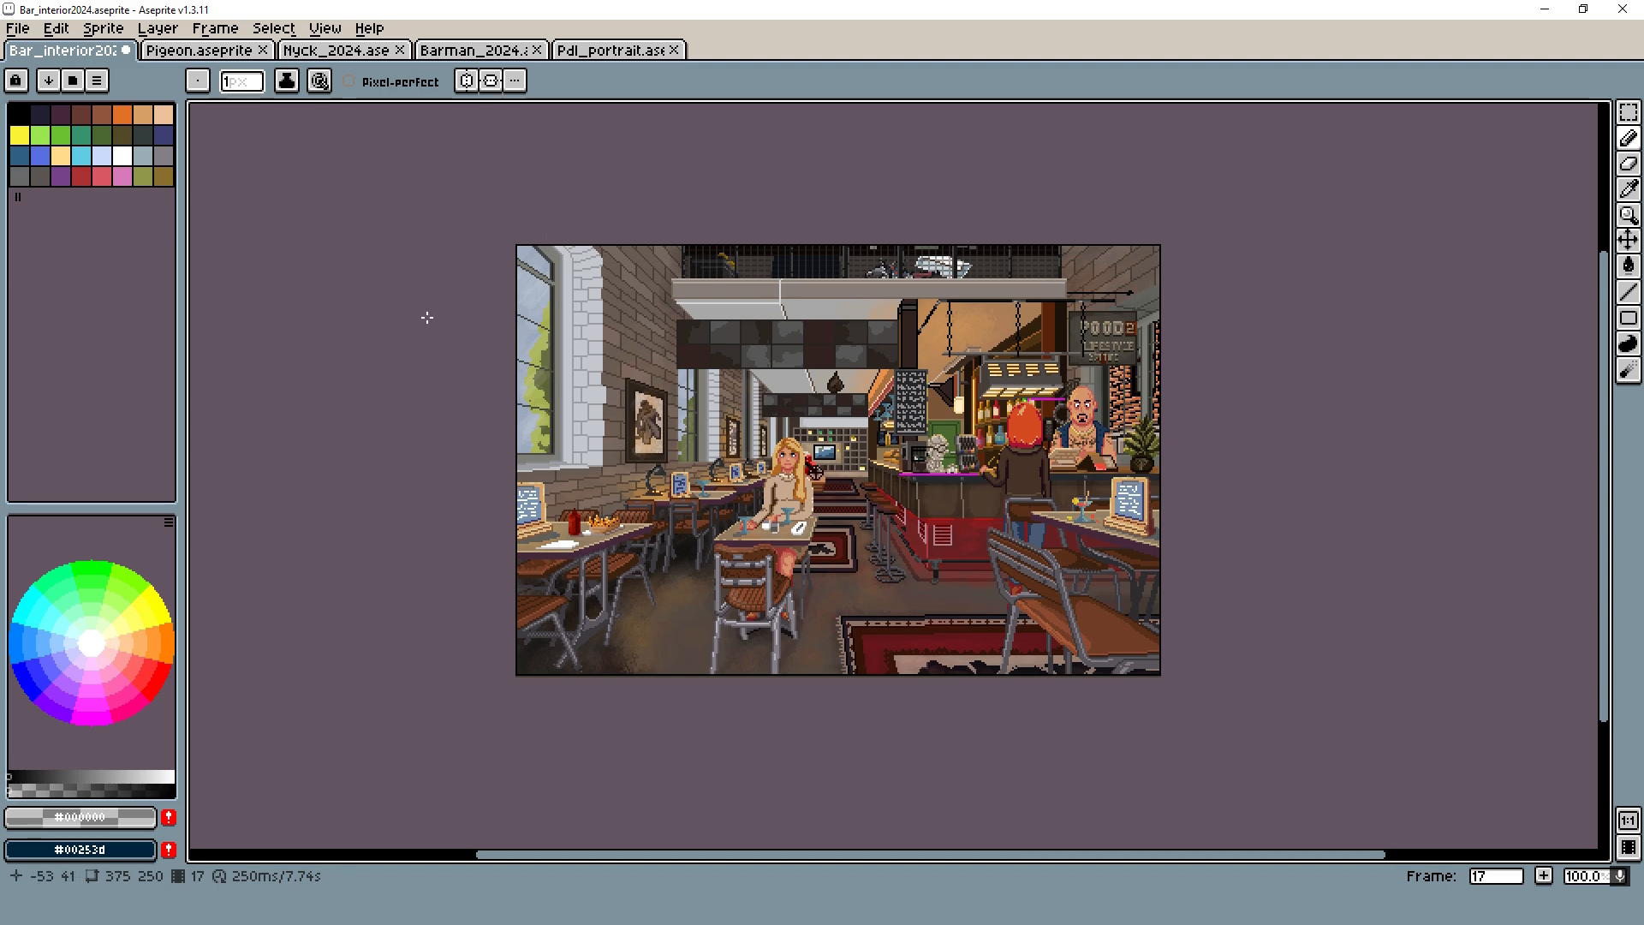
Display the timeline of the bar interior and play its animation from the first frame
key(Tab)
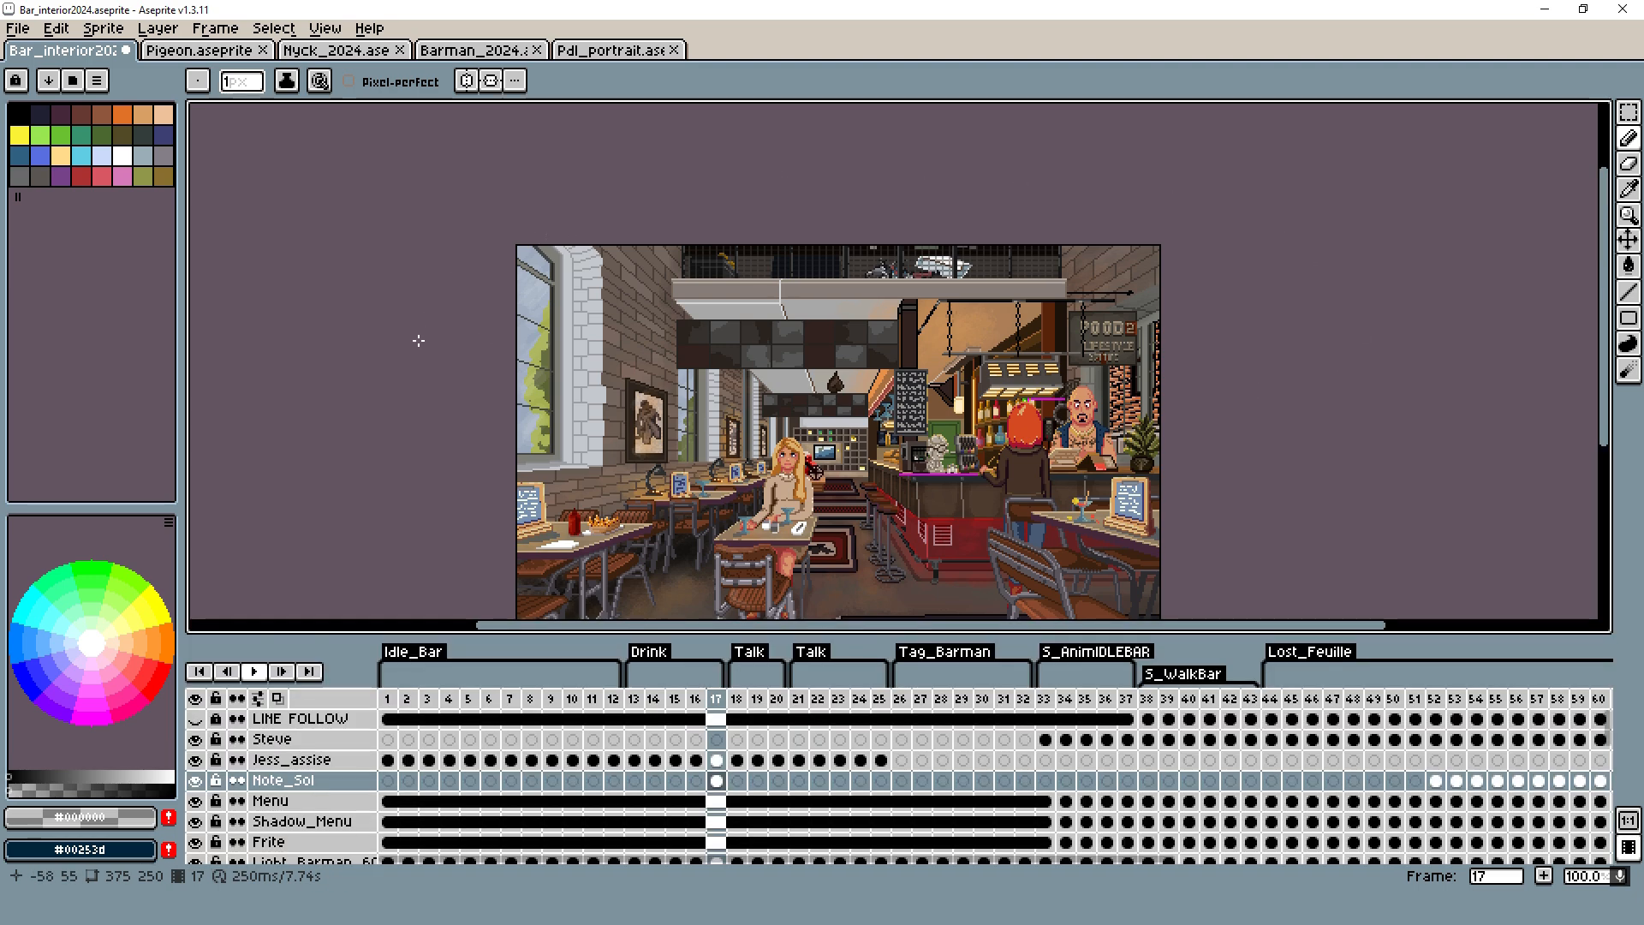
drag(430, 319, 426, 228)
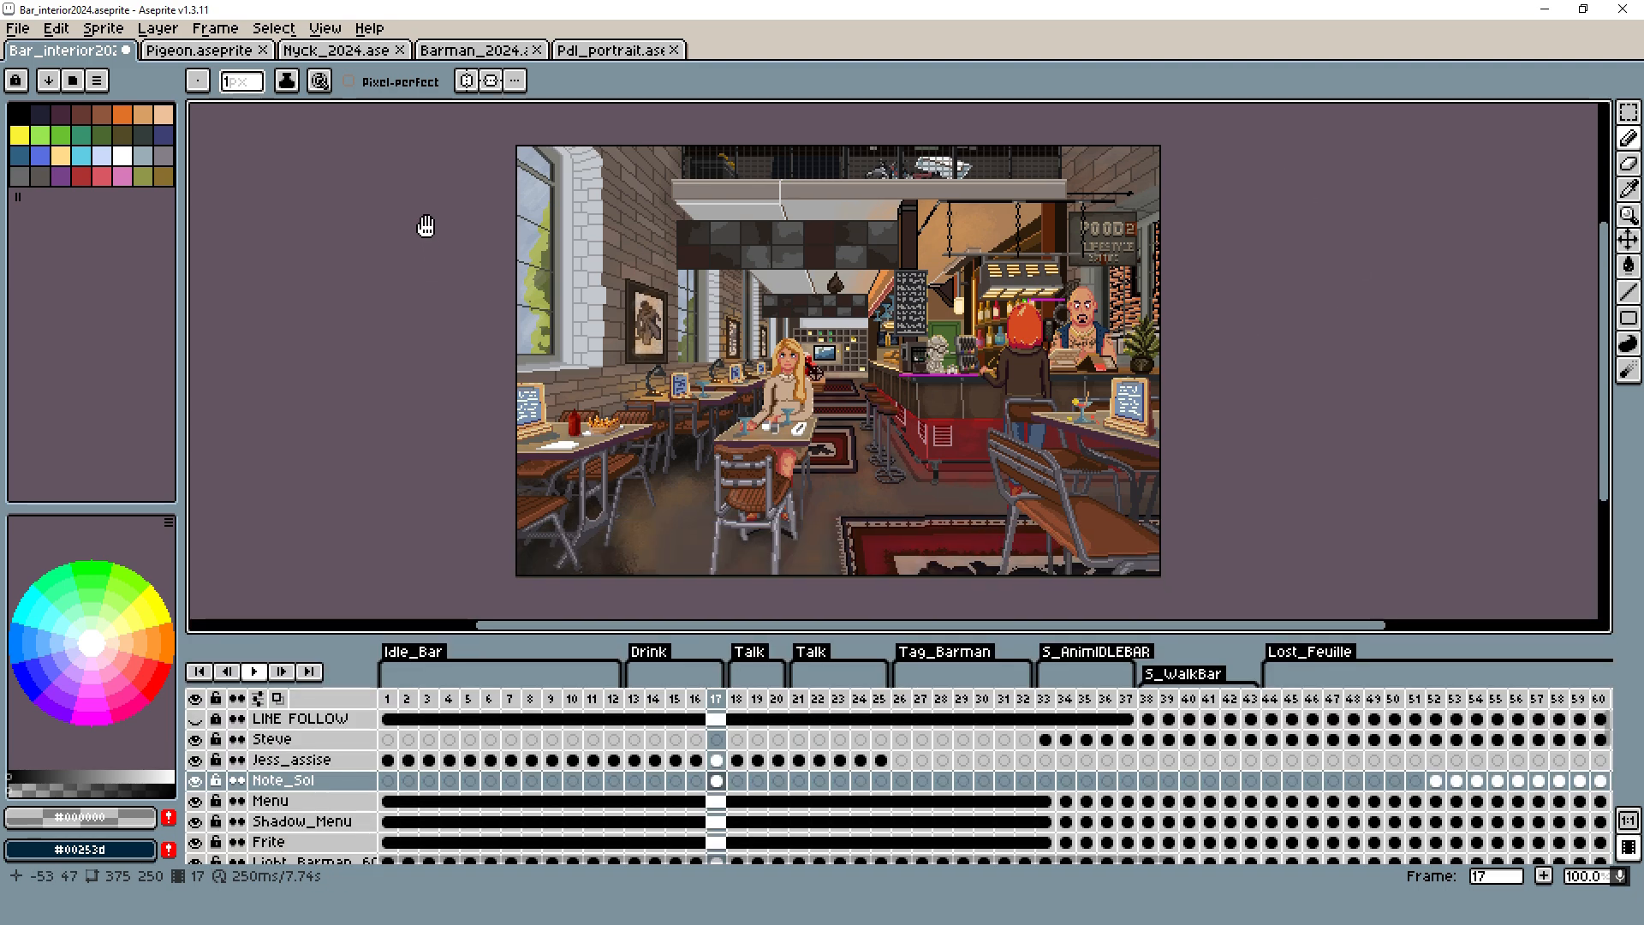
click(378, 706)
key(Return)
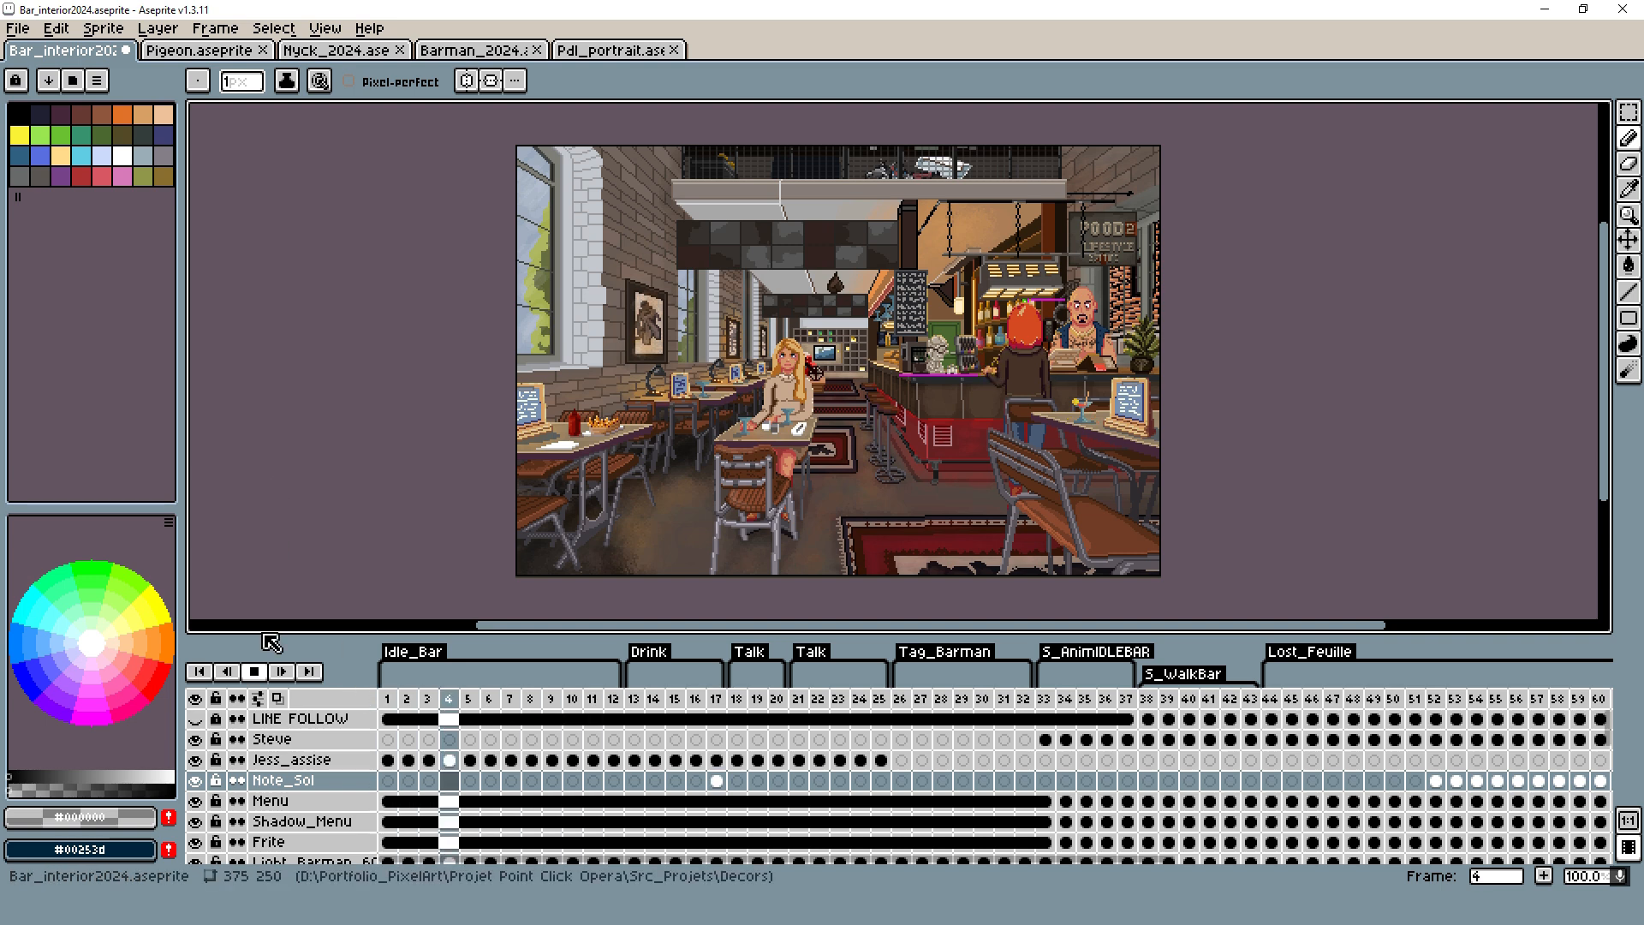
Change playback from subtags and repetitions to all frames ignoring tags, and stop the animation after watching it
right_click(254, 671)
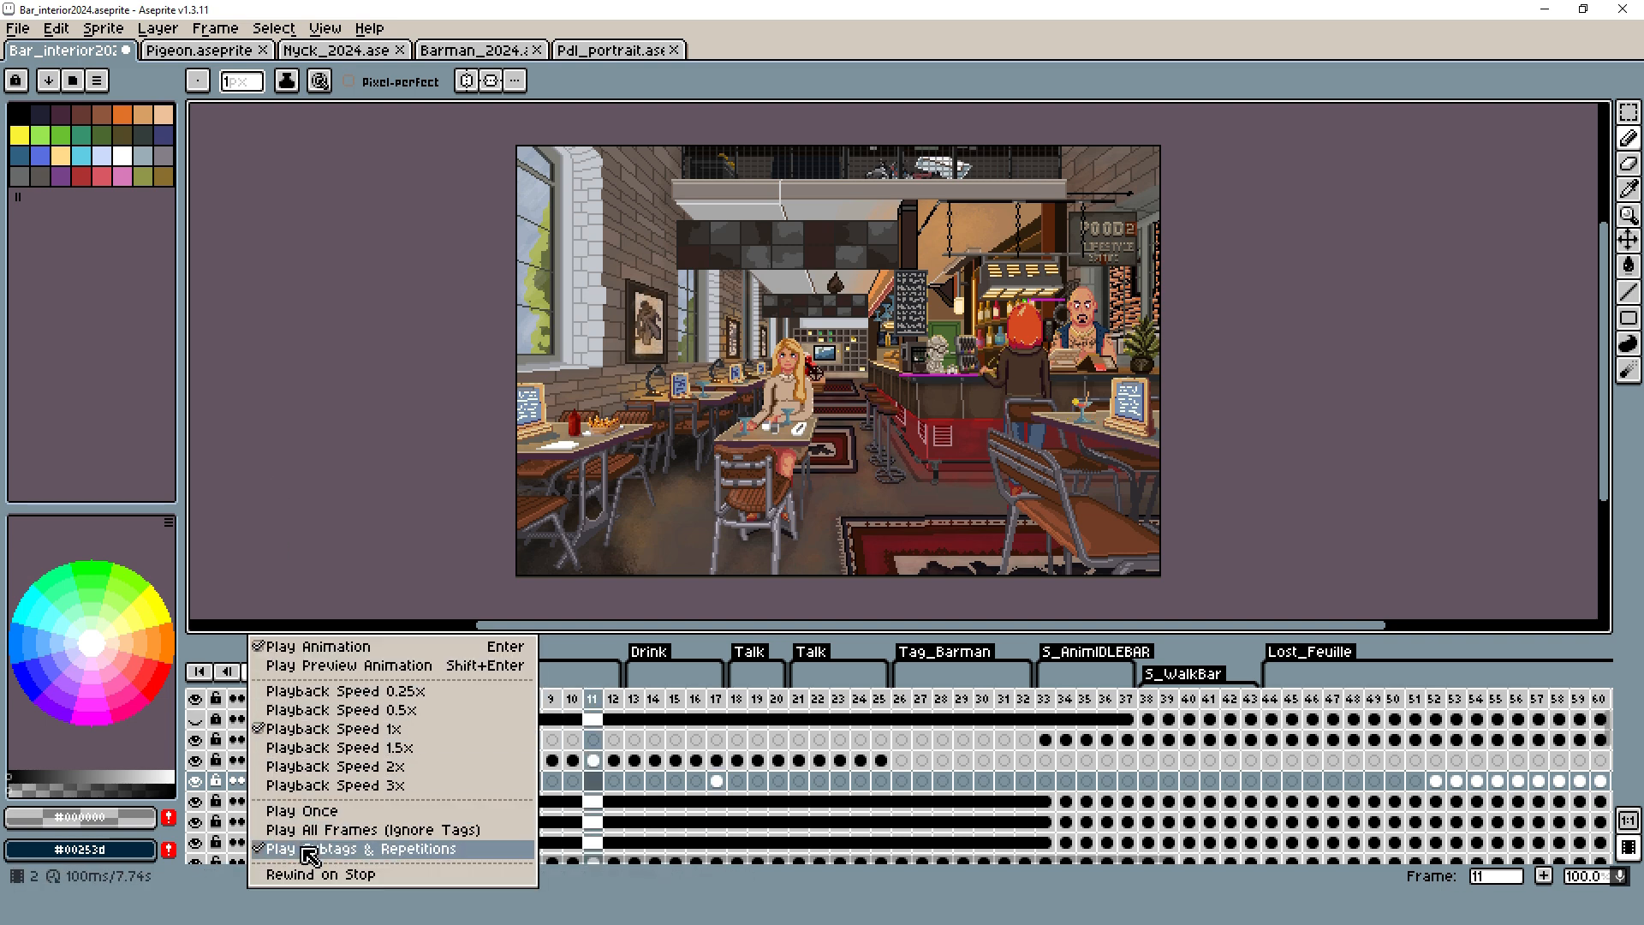
click(309, 848)
right_click(253, 671)
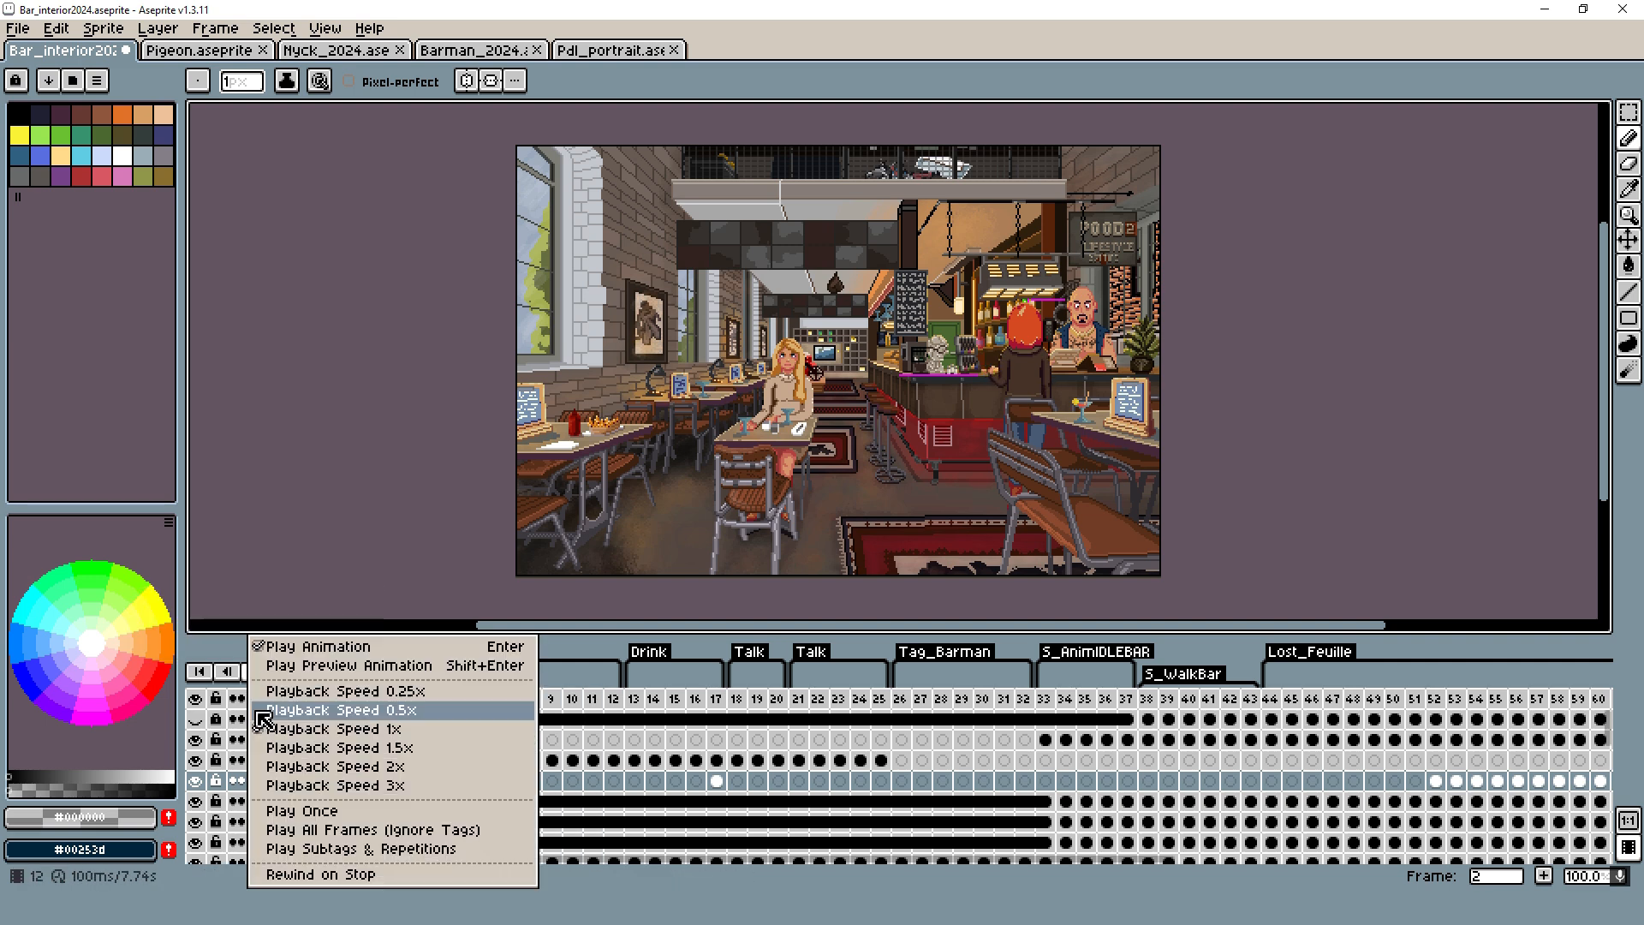
click(275, 830)
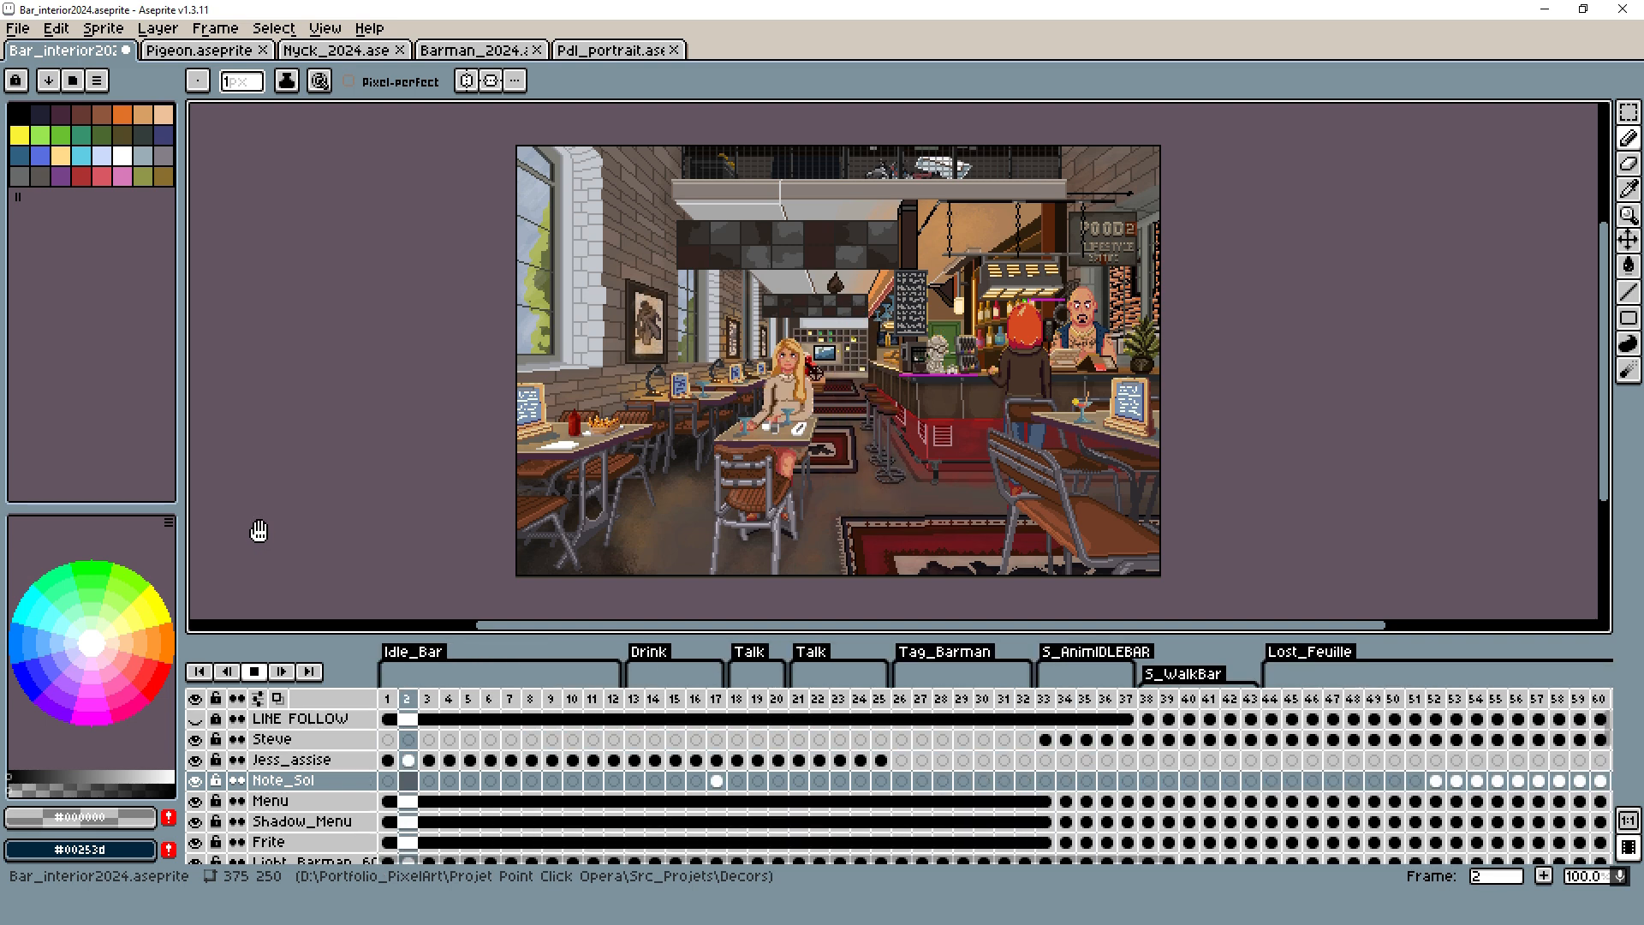
key(Return)
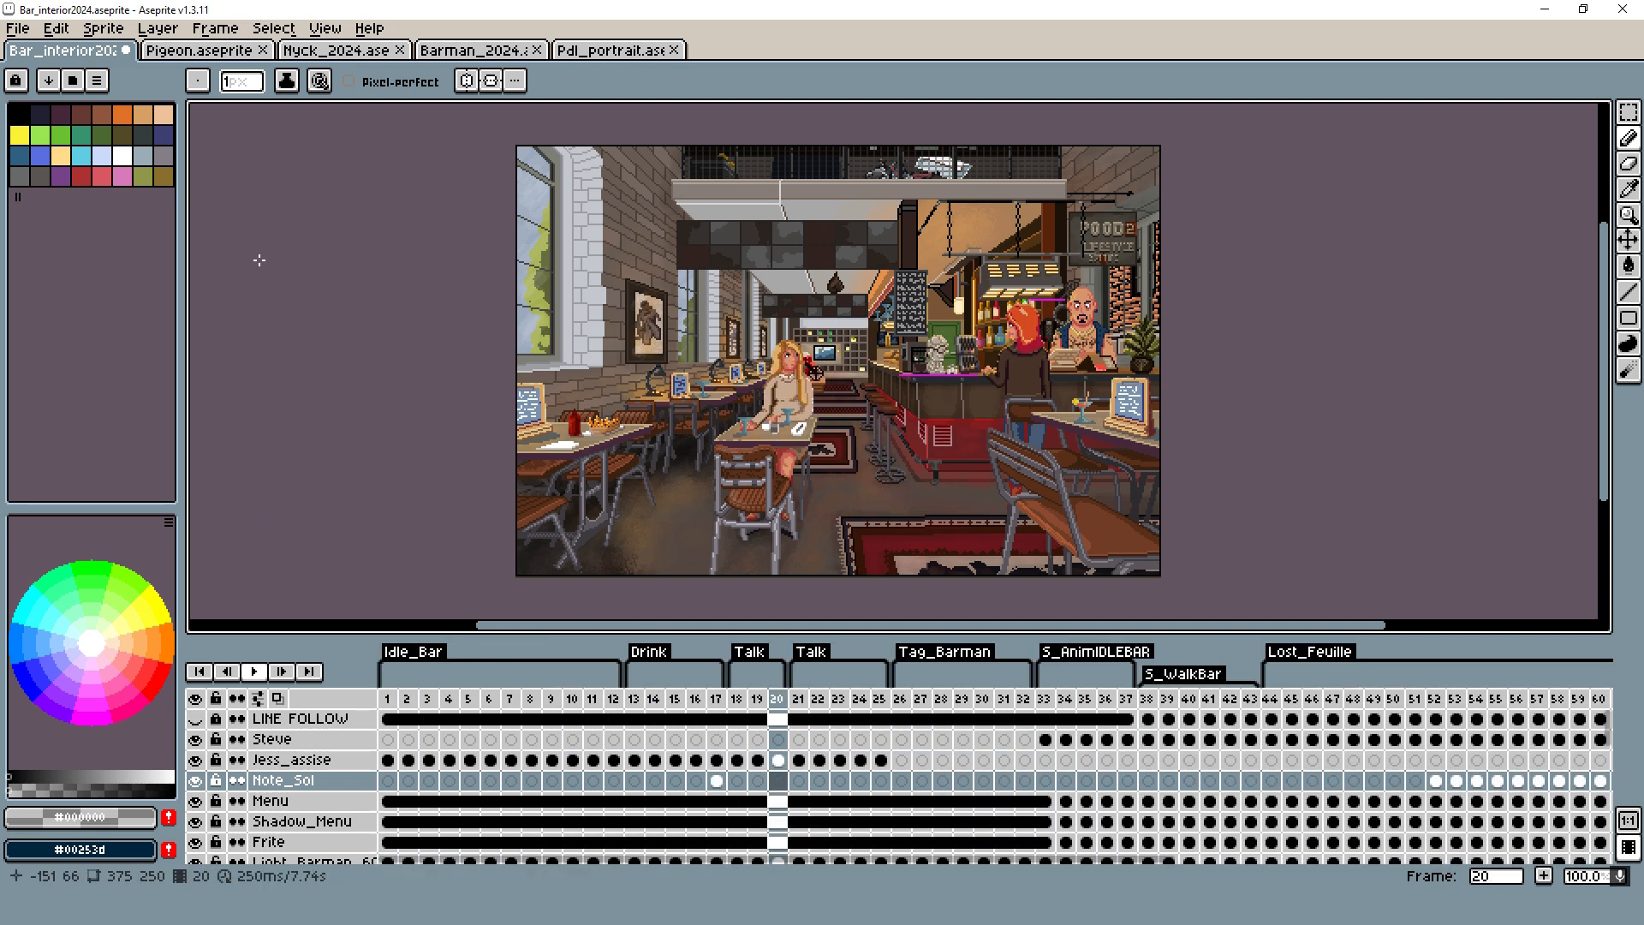
Review the animated sprites in the Pigeon, Nyck_2024 and Barman_2024 files
click(206, 50)
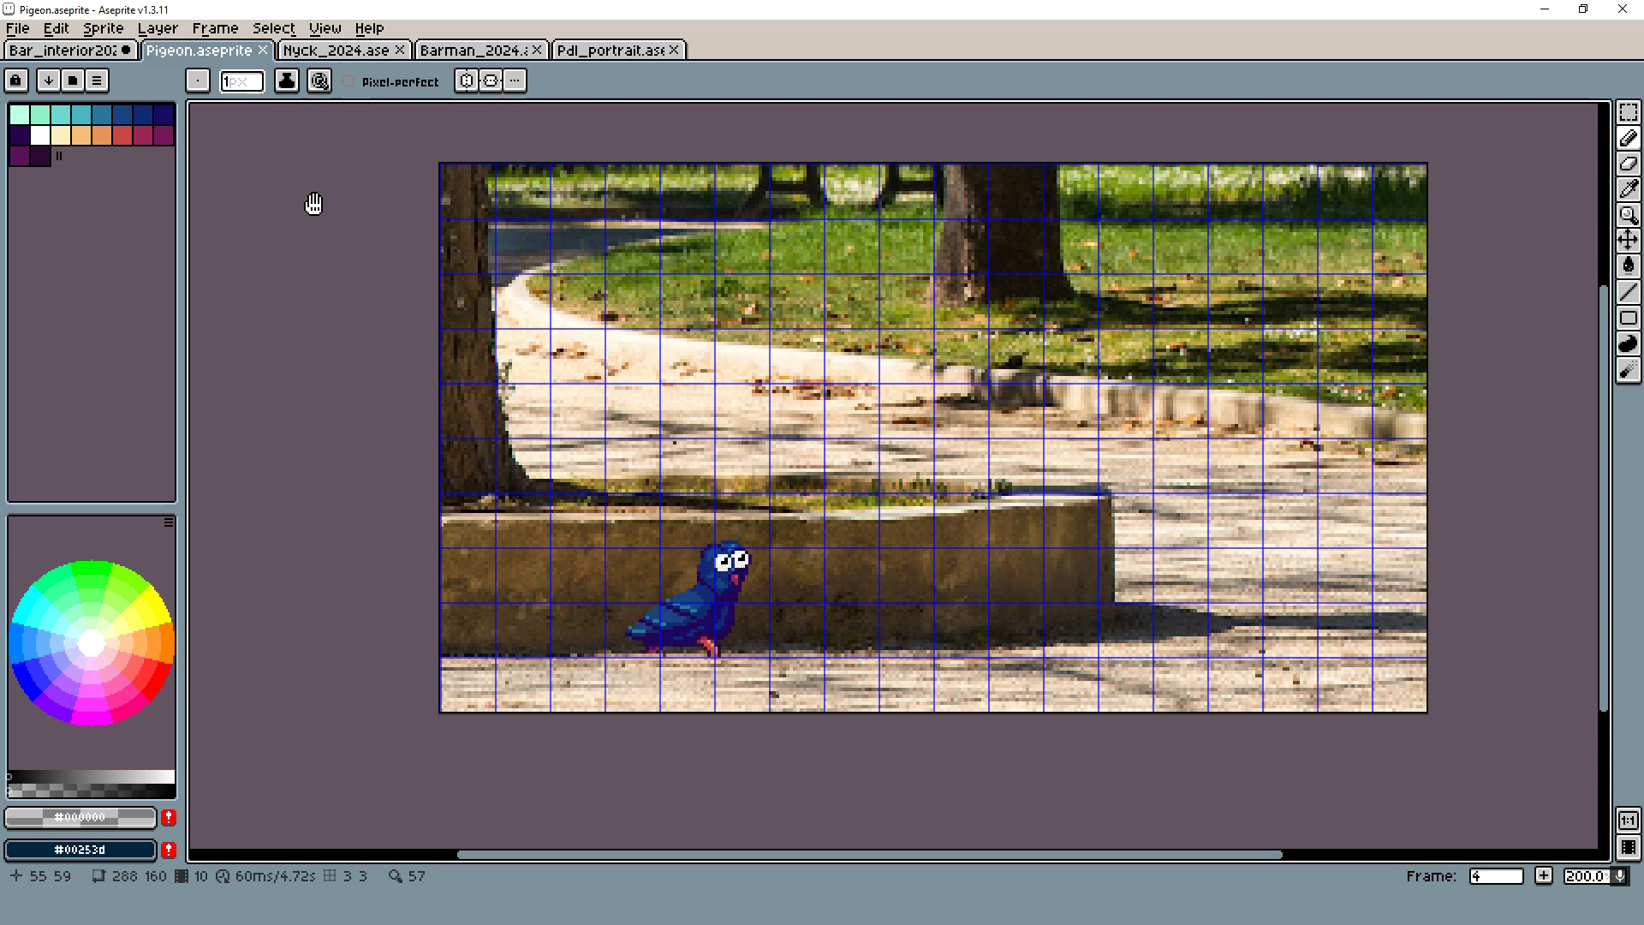
click(337, 51)
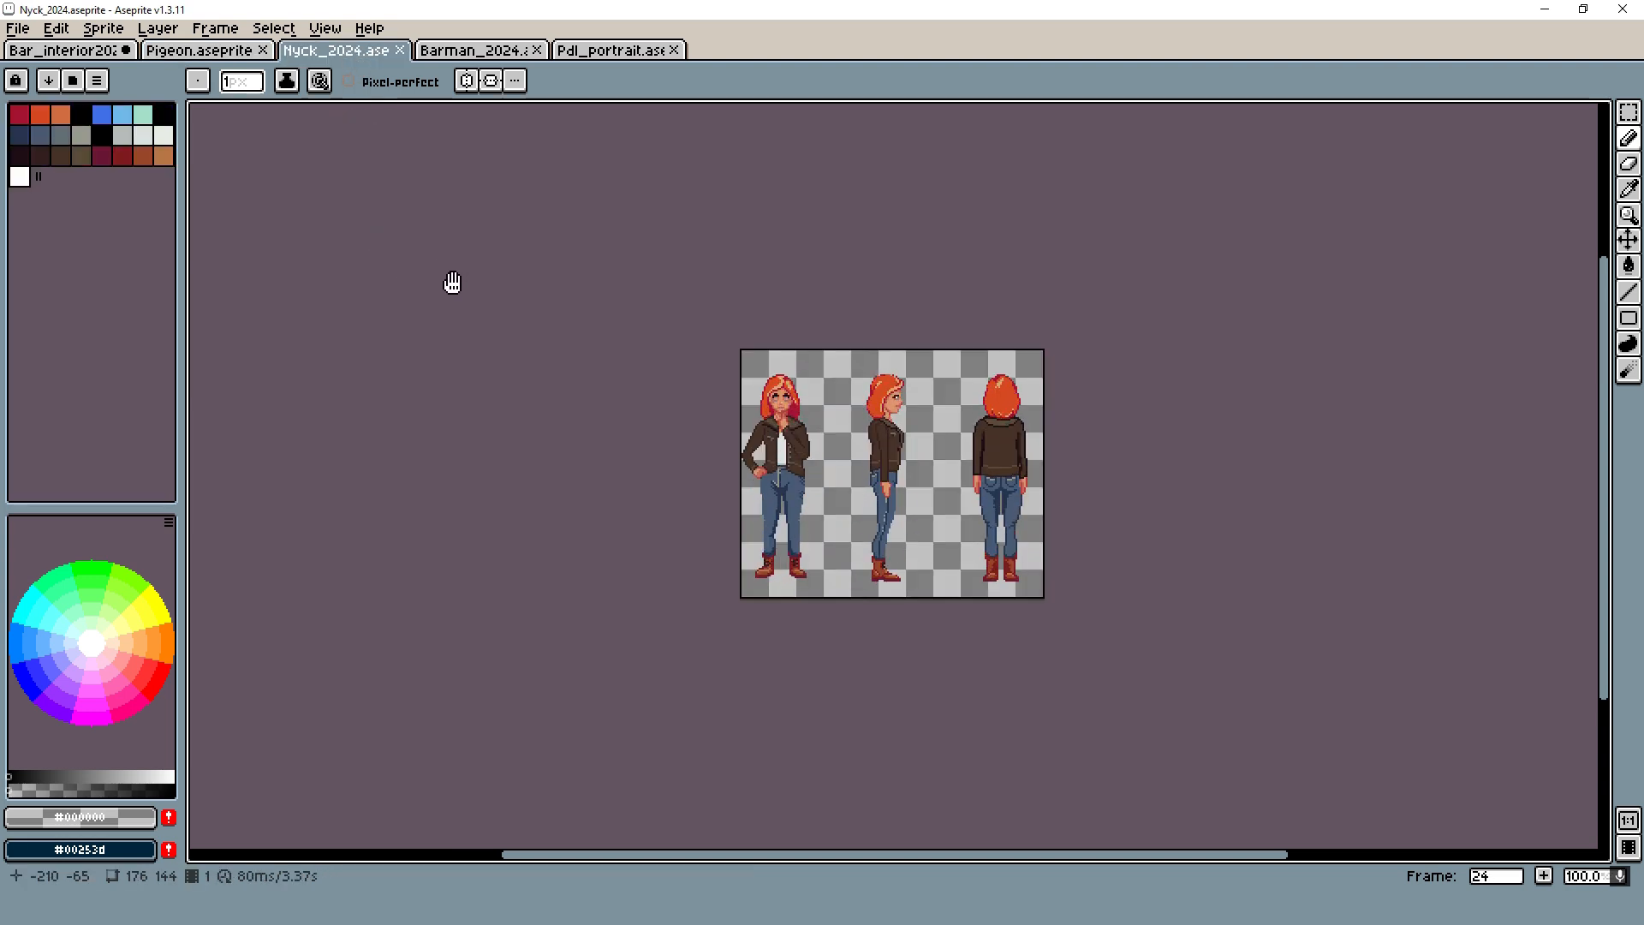
click(492, 53)
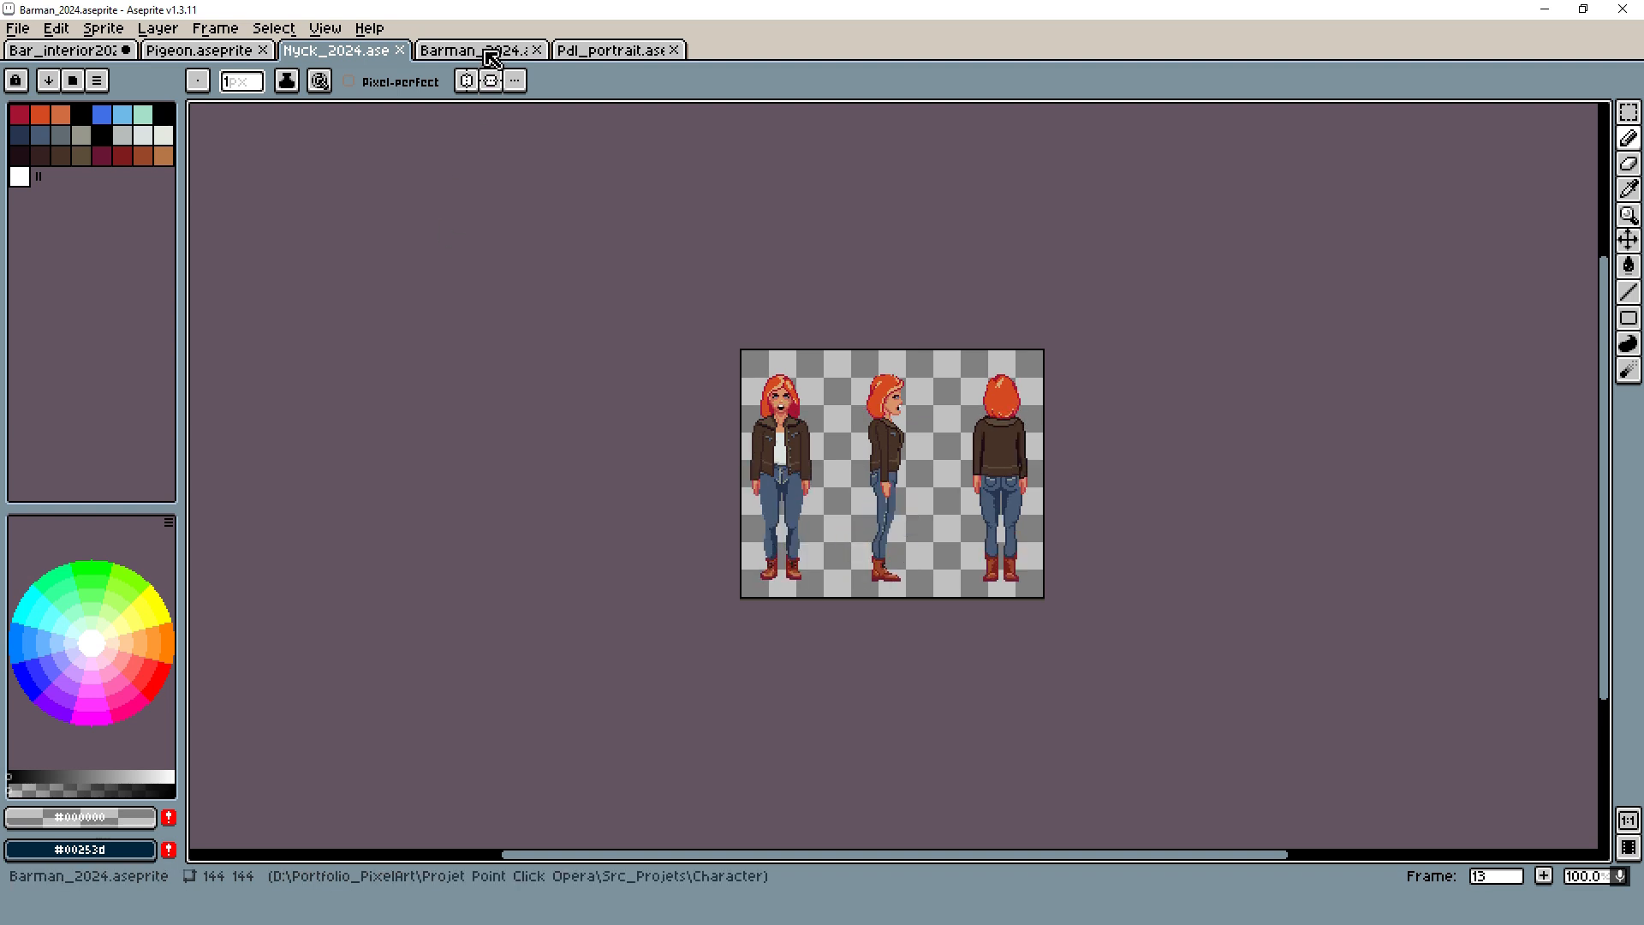
scroll(660, 218, down, 1)
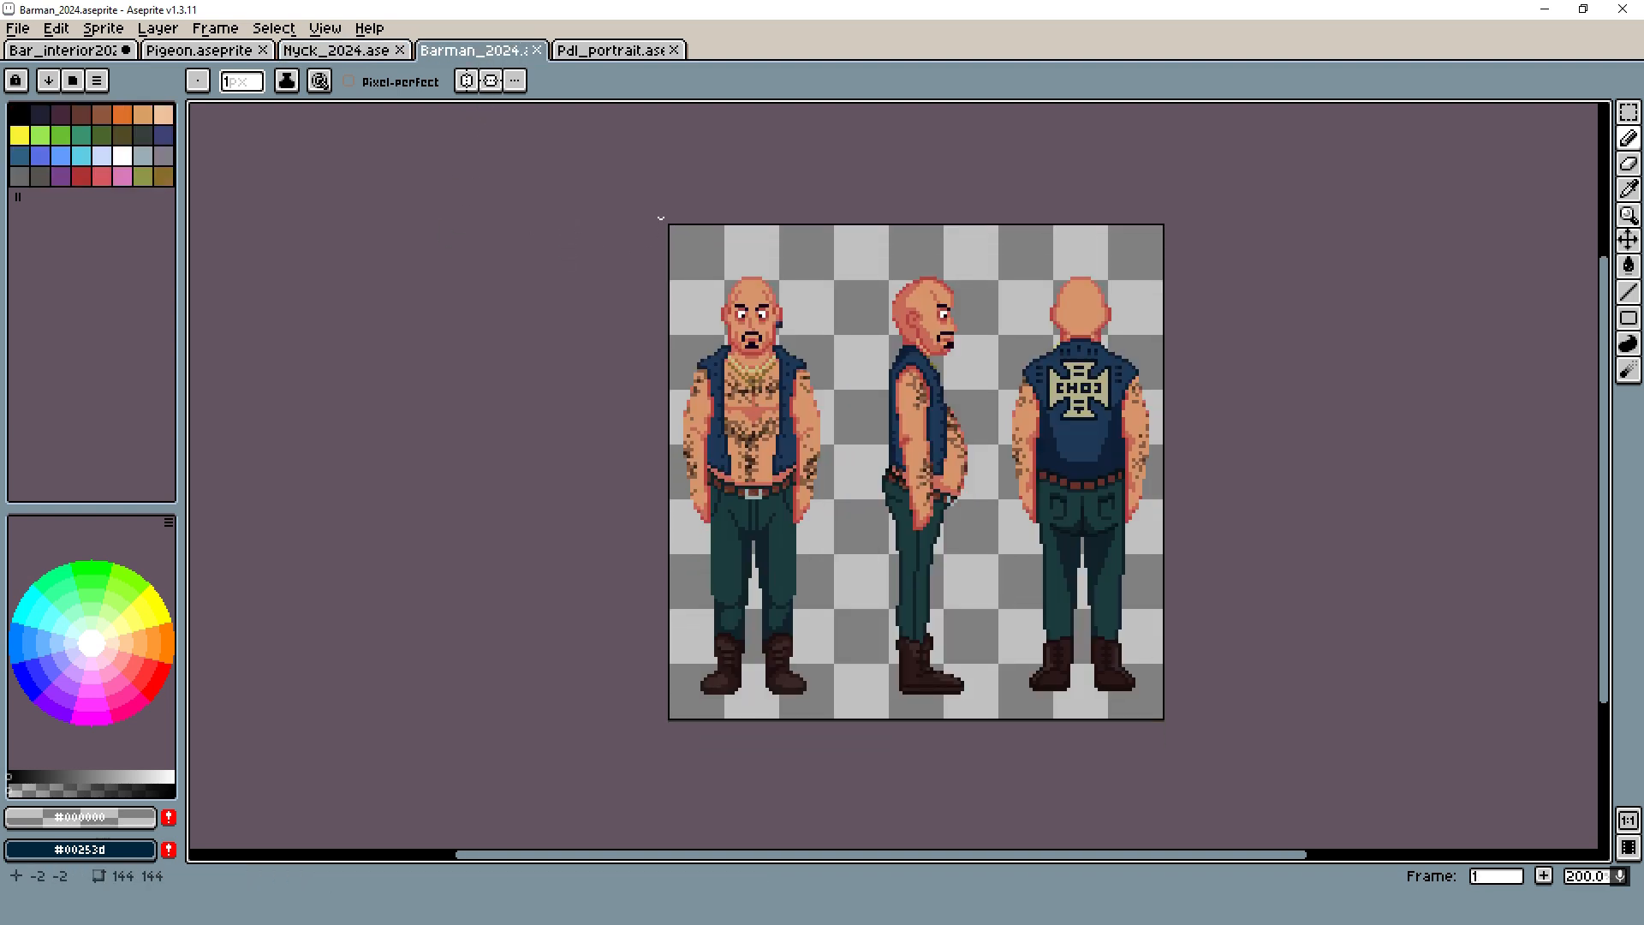
Switch to the portrait file, display its timeline, and show Layer 4 briefly before hiding it again
click(621, 53)
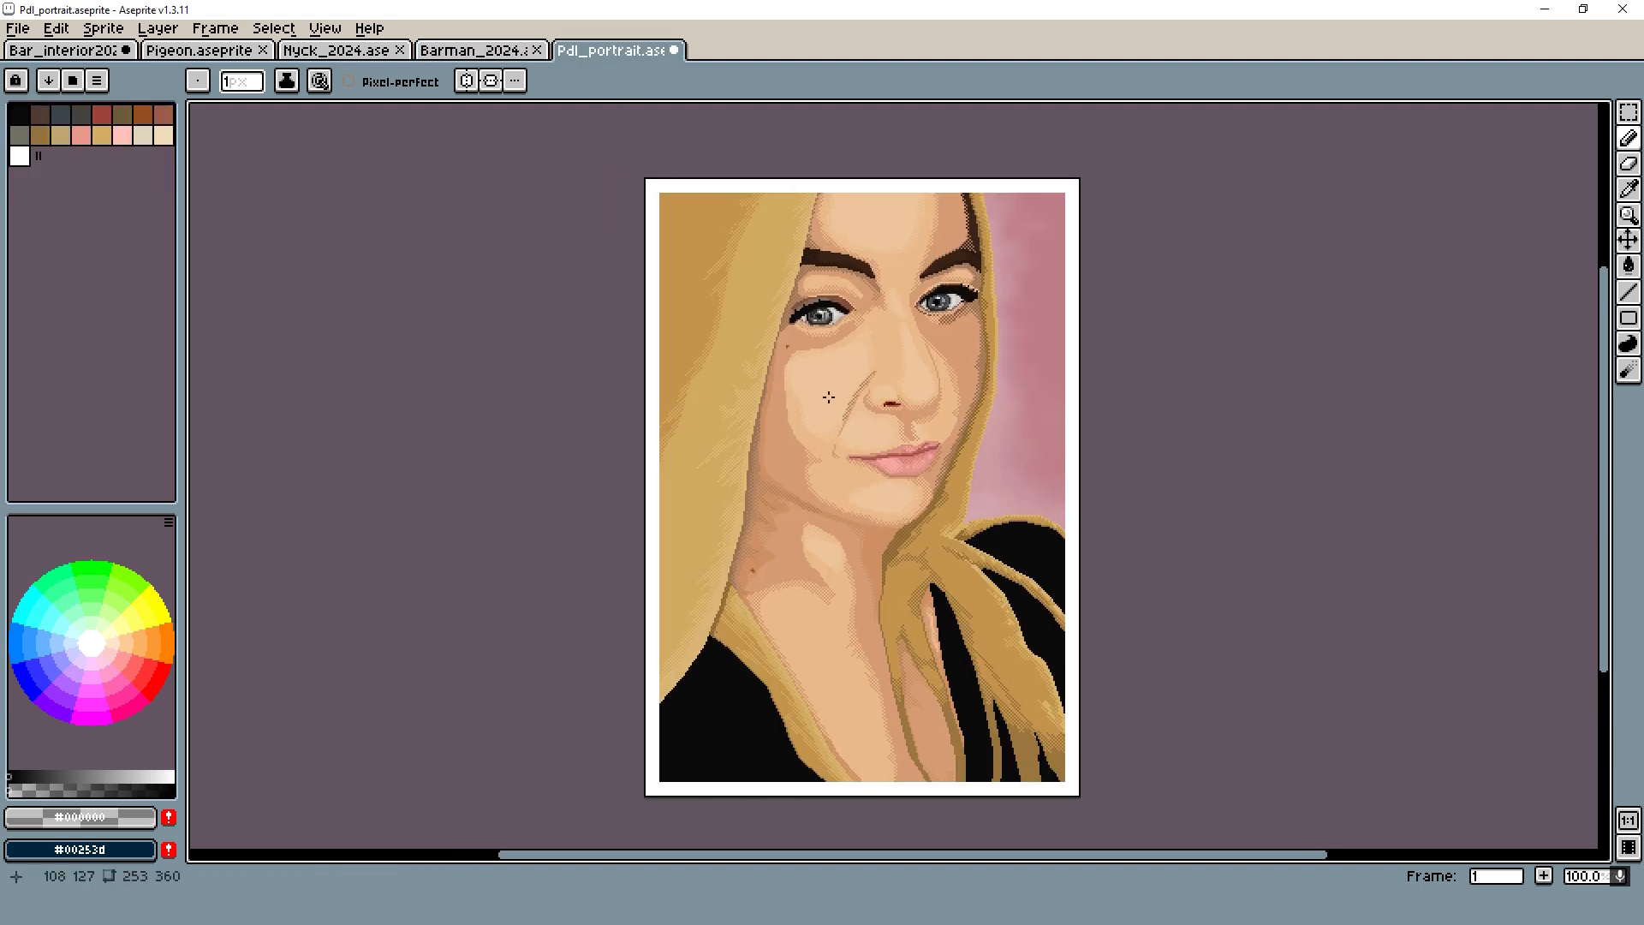
key(Tab)
click(196, 738)
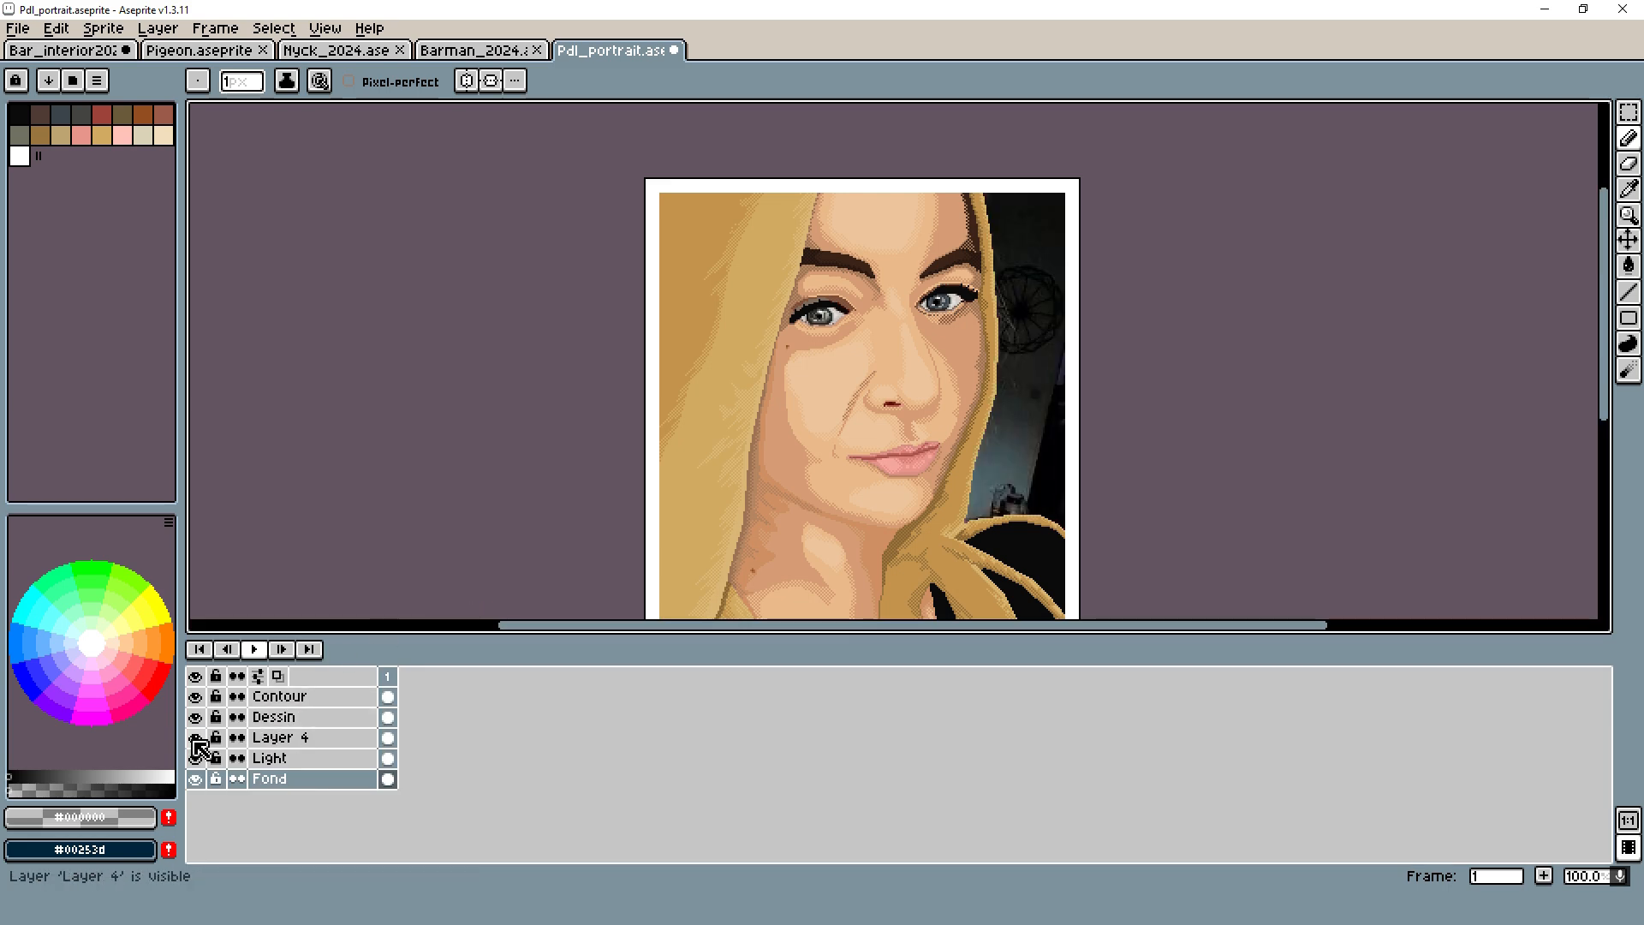
click(195, 738)
Hide and restore the Dessin layer, and save the portrait with the Fond layer active
click(388, 717)
click(196, 718)
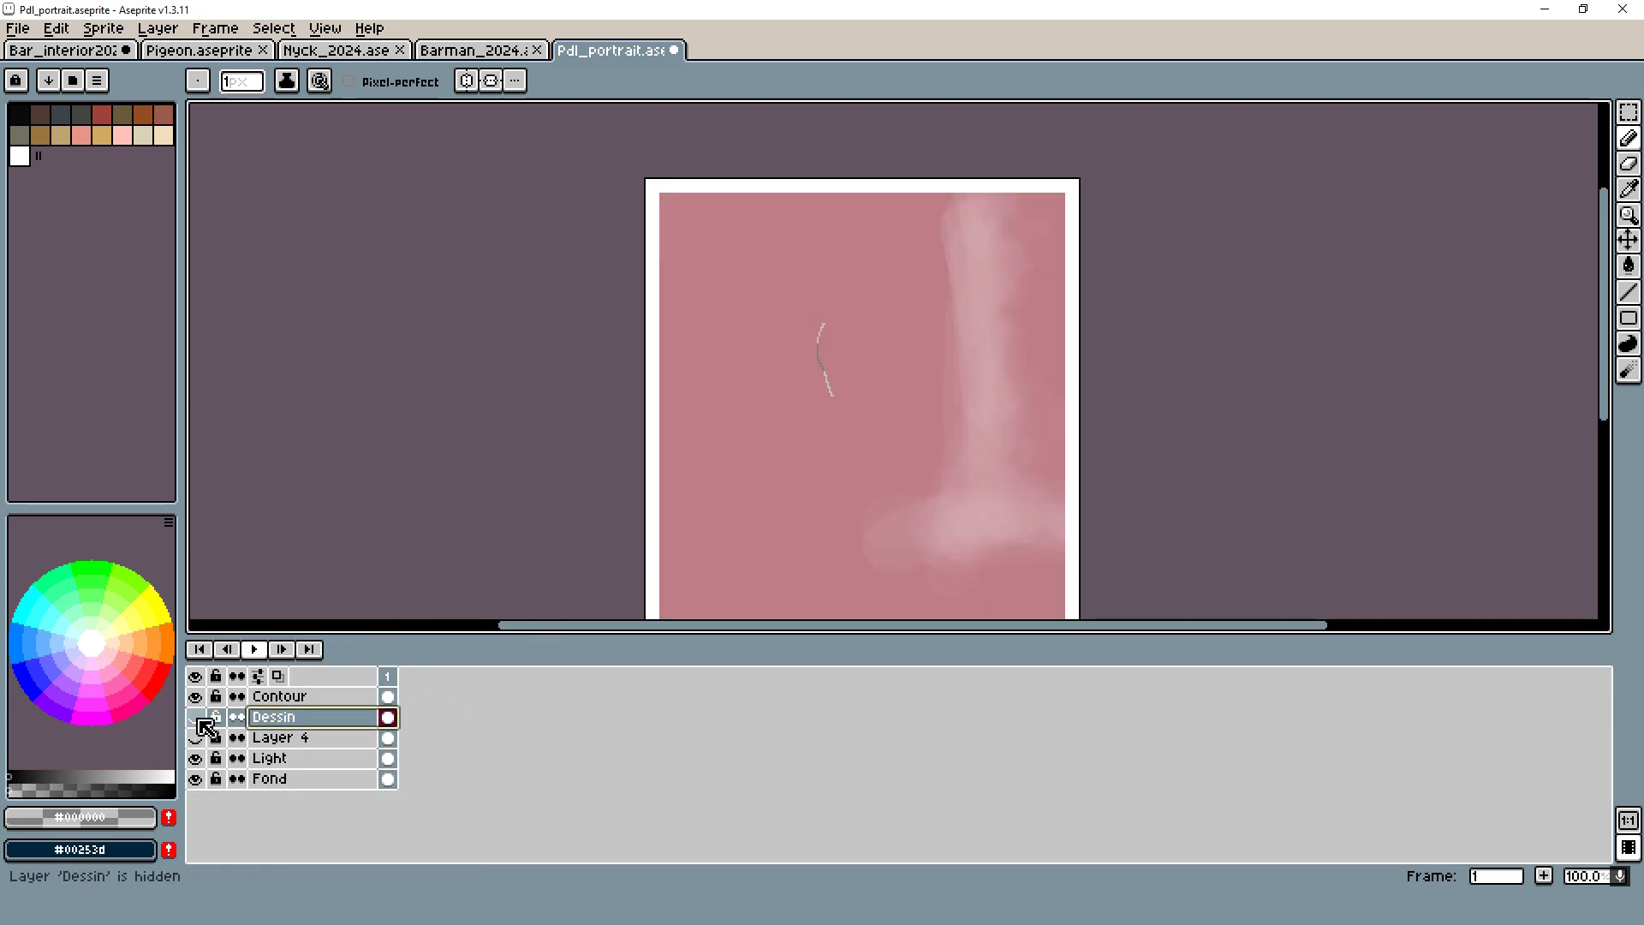
click(196, 718)
click(270, 778)
key(ctrl+s)
Sample the brown #915123 from the beauty spot under the eye and make Contour the active layer
scroll(837, 346, up, 4)
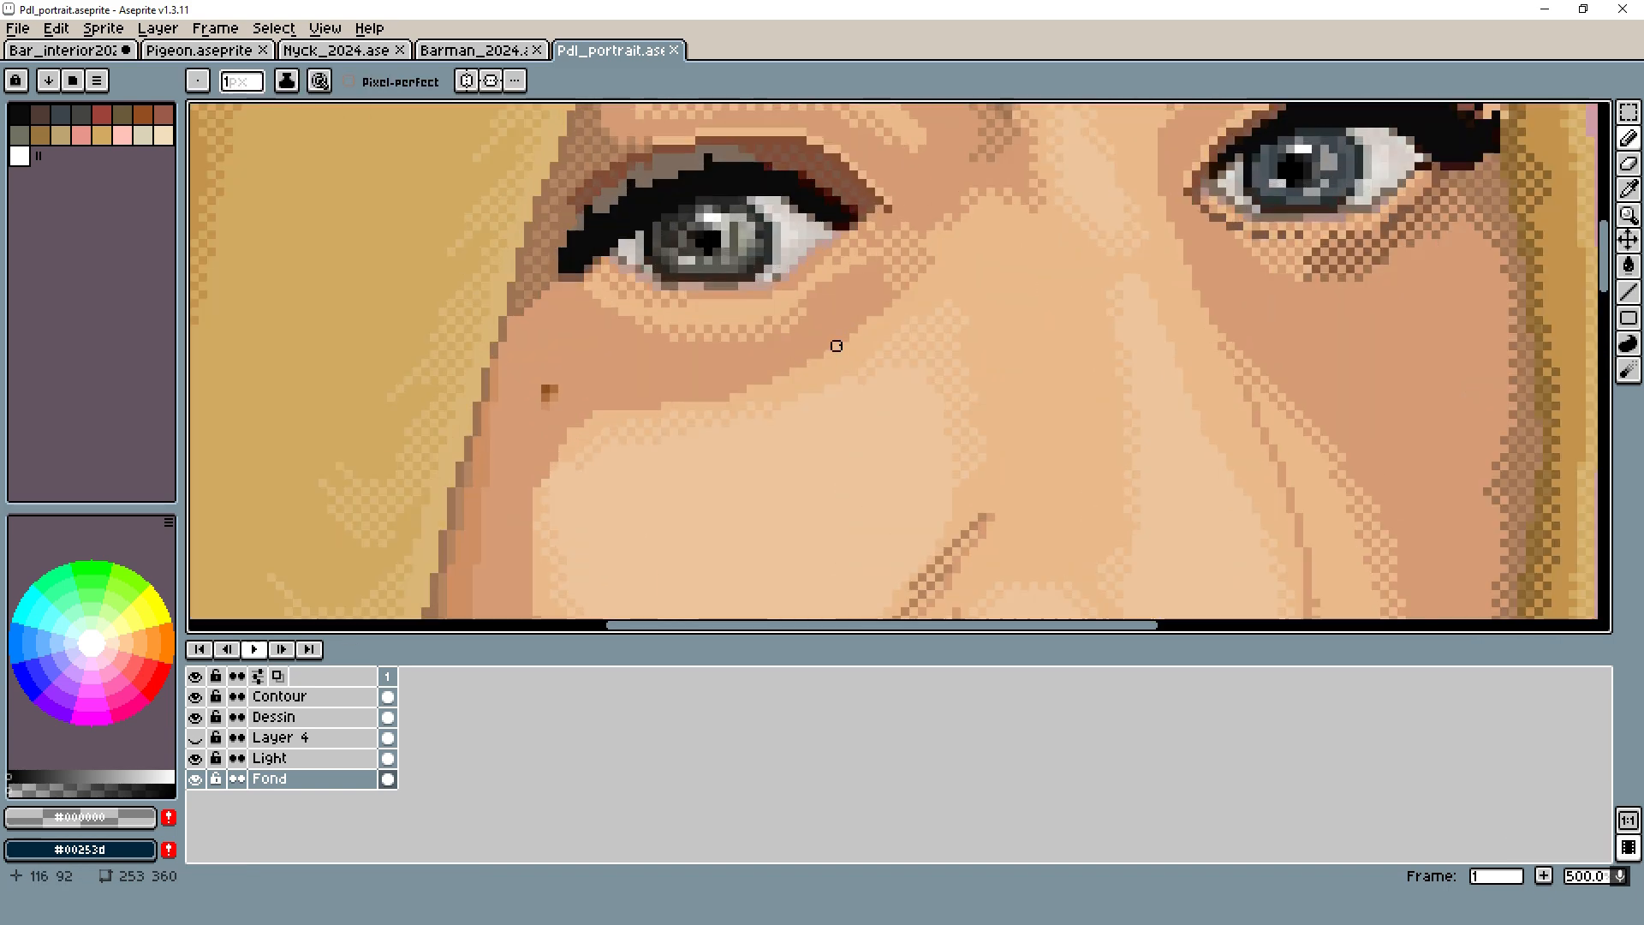
alt+click(549, 390)
click(304, 696)
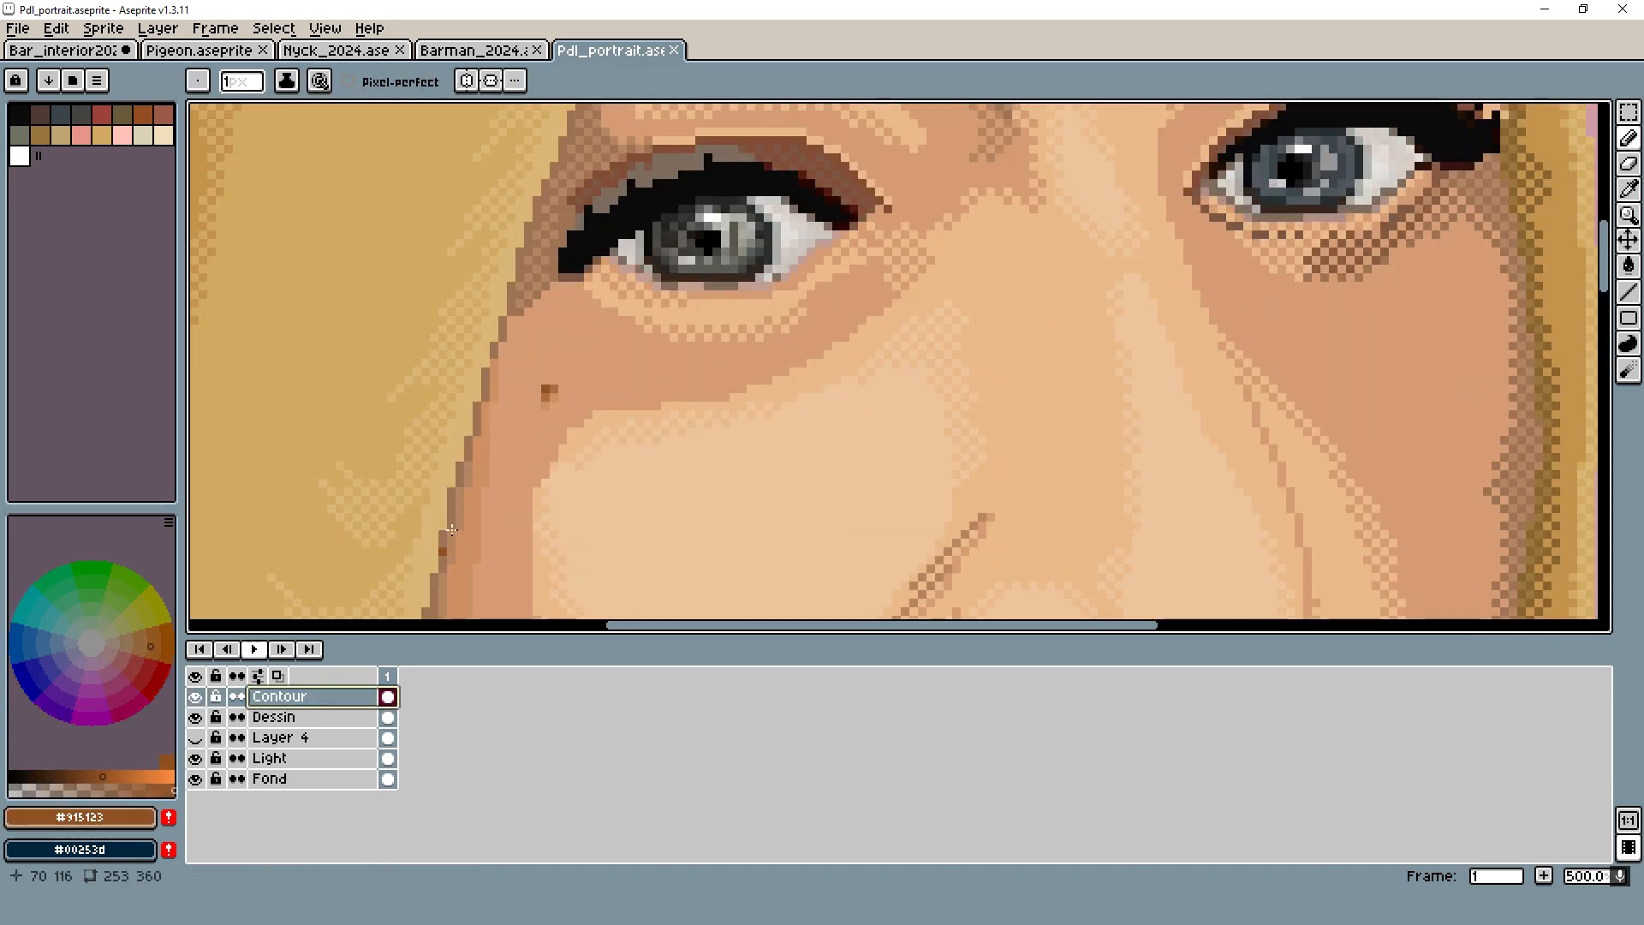
scroll(579, 385, up, 2)
scroll(676, 386, down, 3)
drag(781, 394, 749, 346)
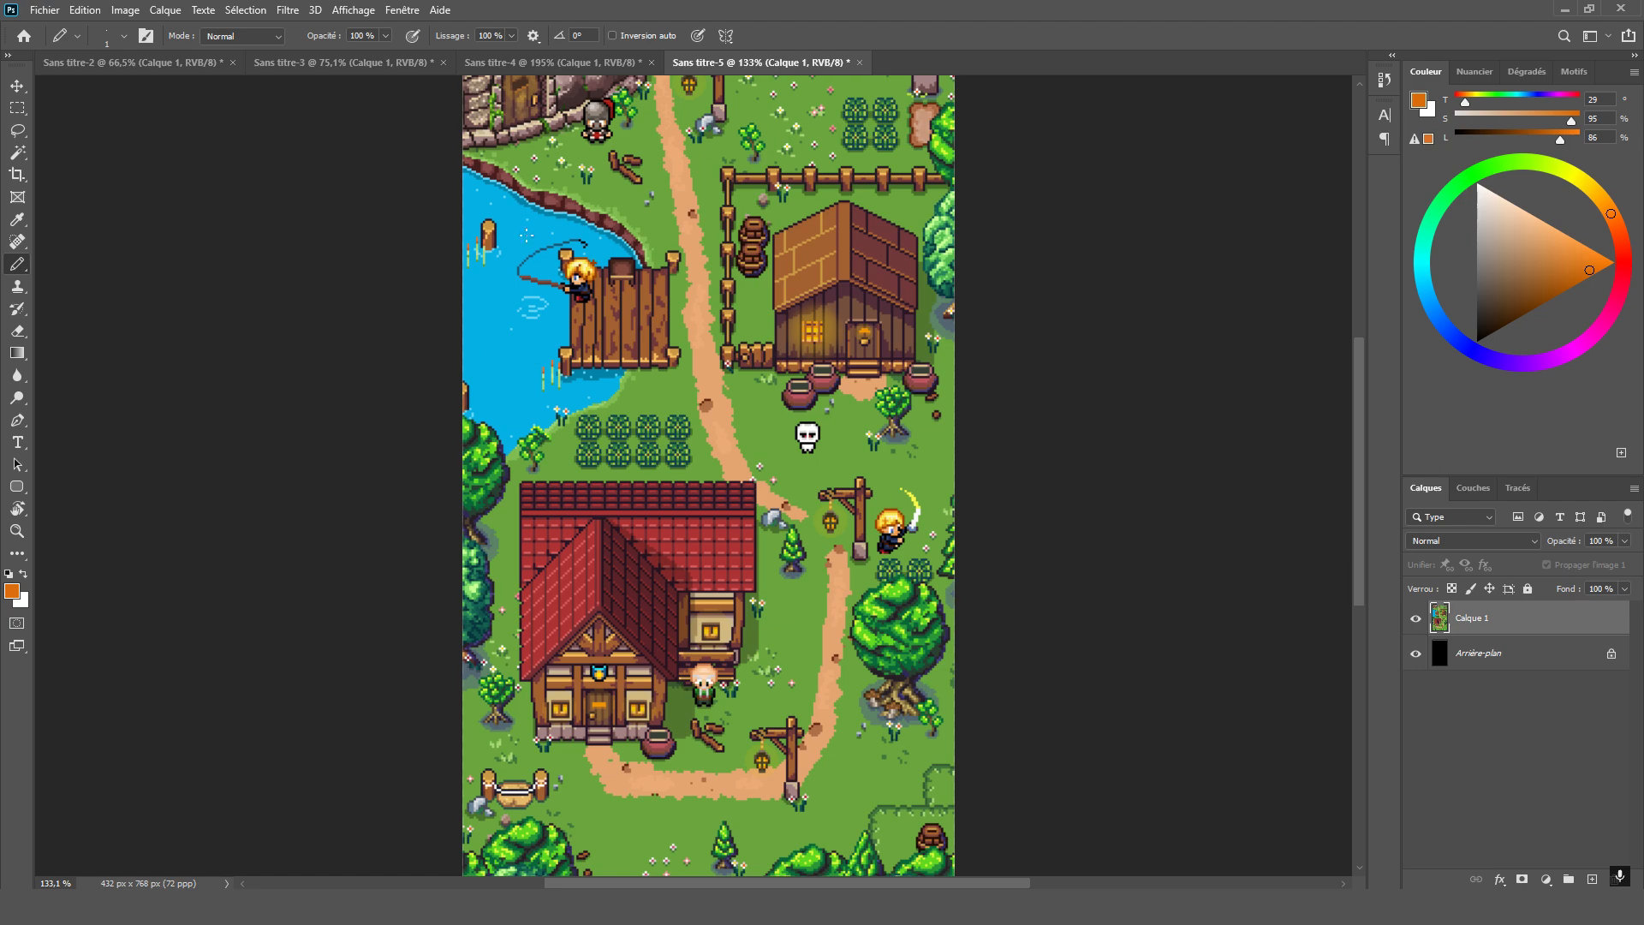
Switch to Photoshop, sample the water ripple's light blue on the village map and start a short horizontal stroke between ripple and pier
scroll(540, 300, up, 8)
alt+click(428, 334)
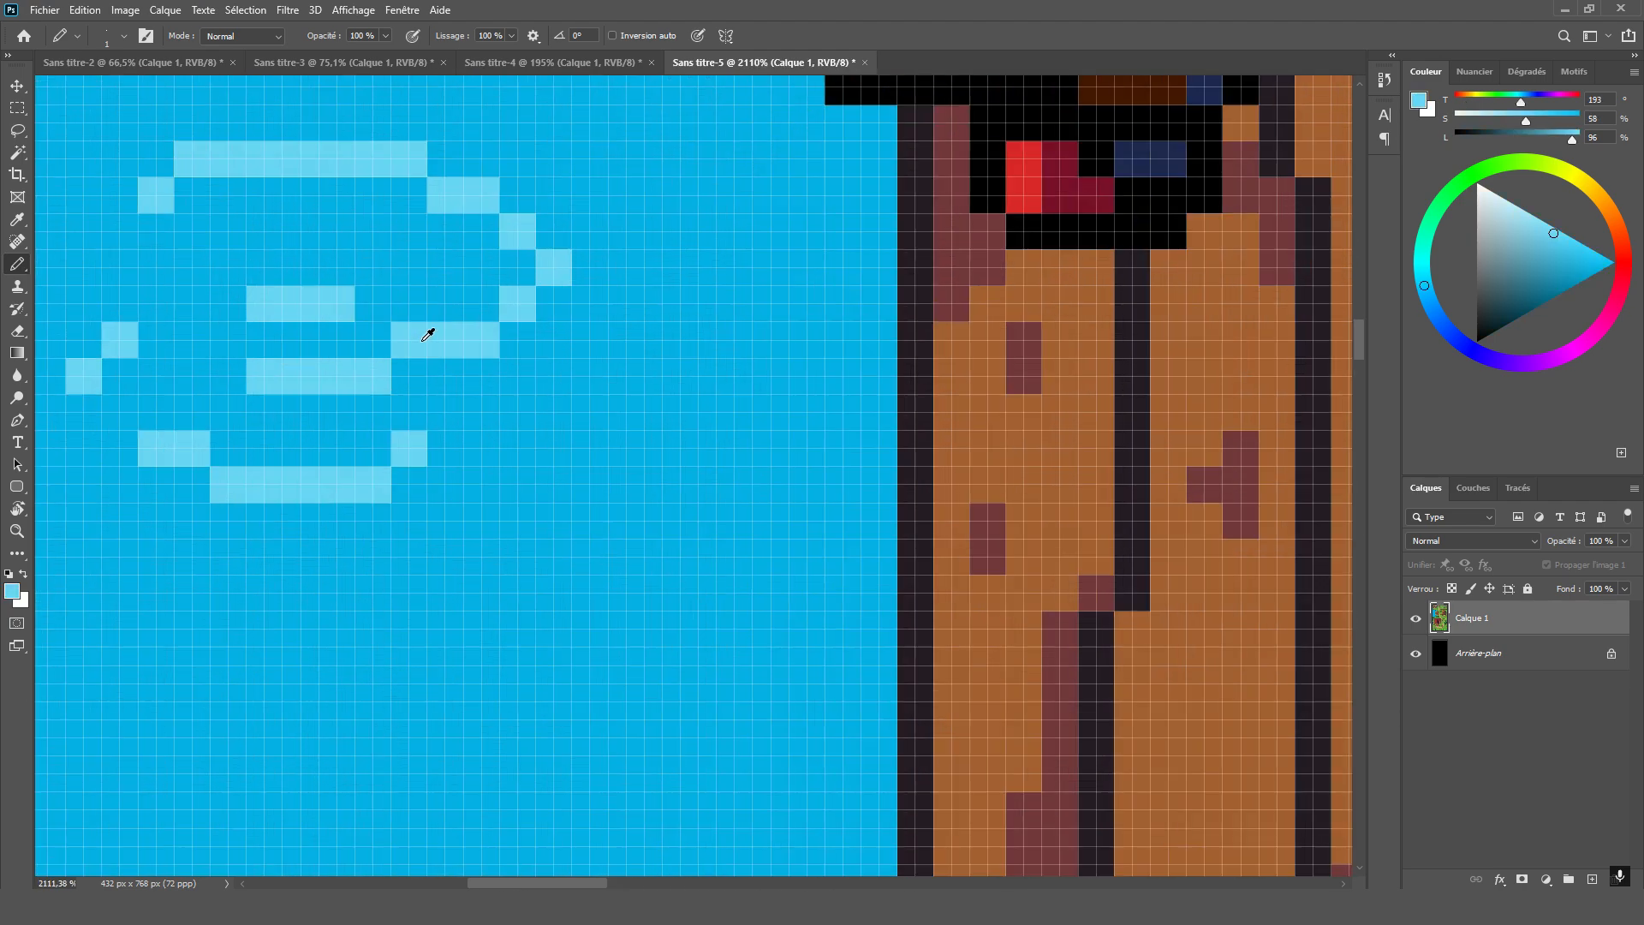
scroll(452, 347, up, 2)
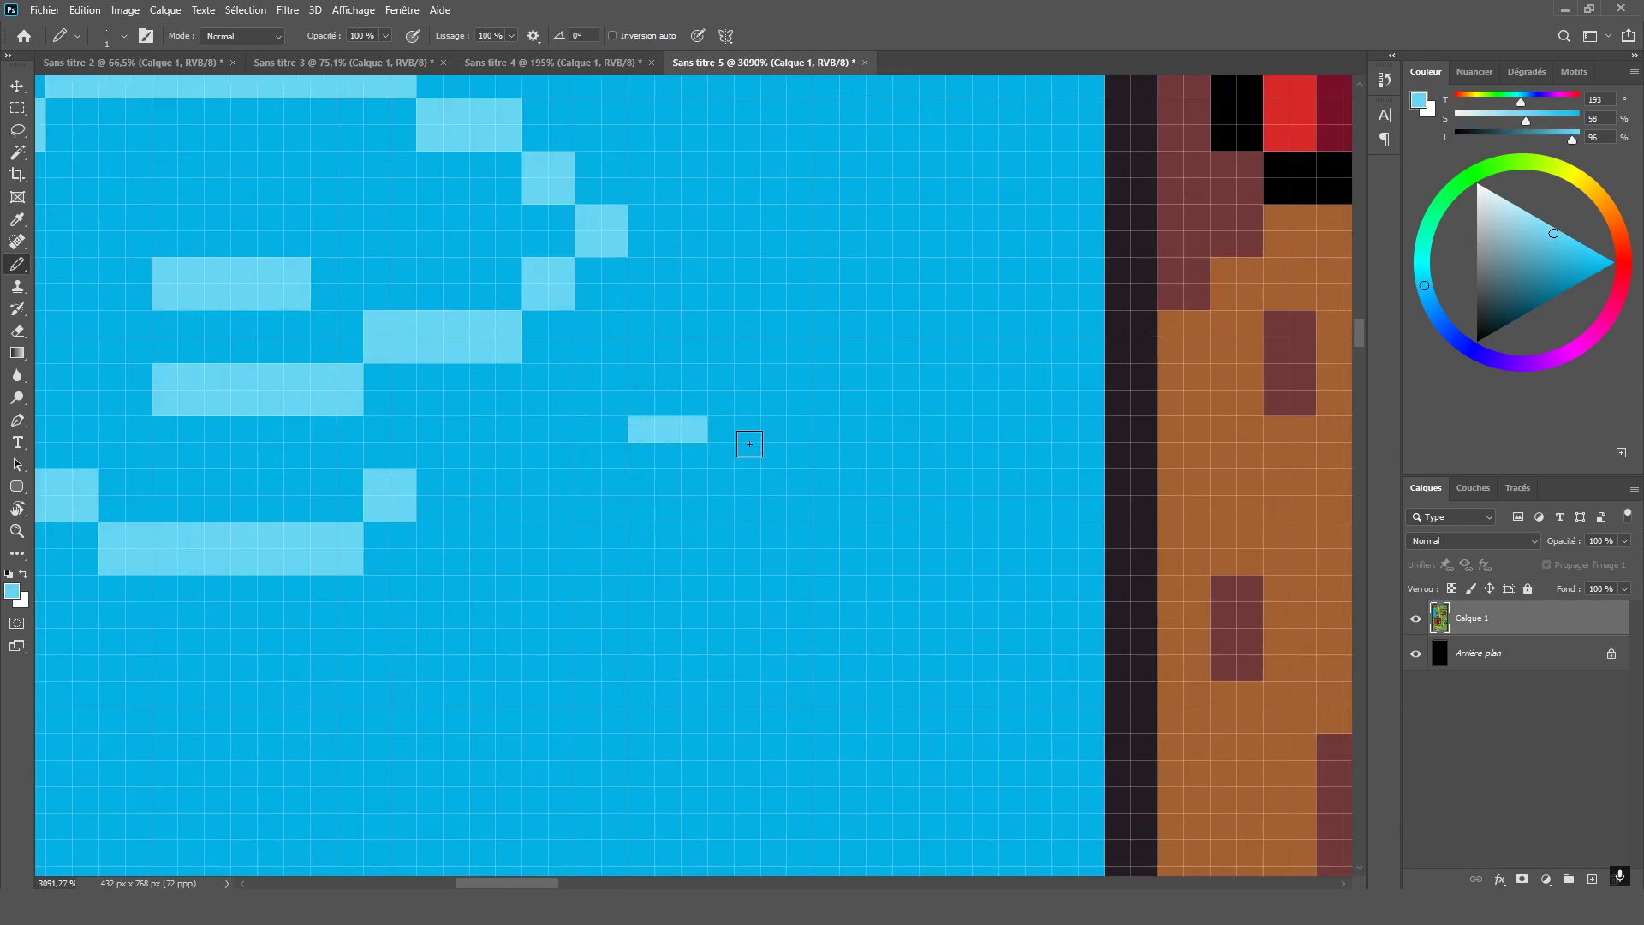